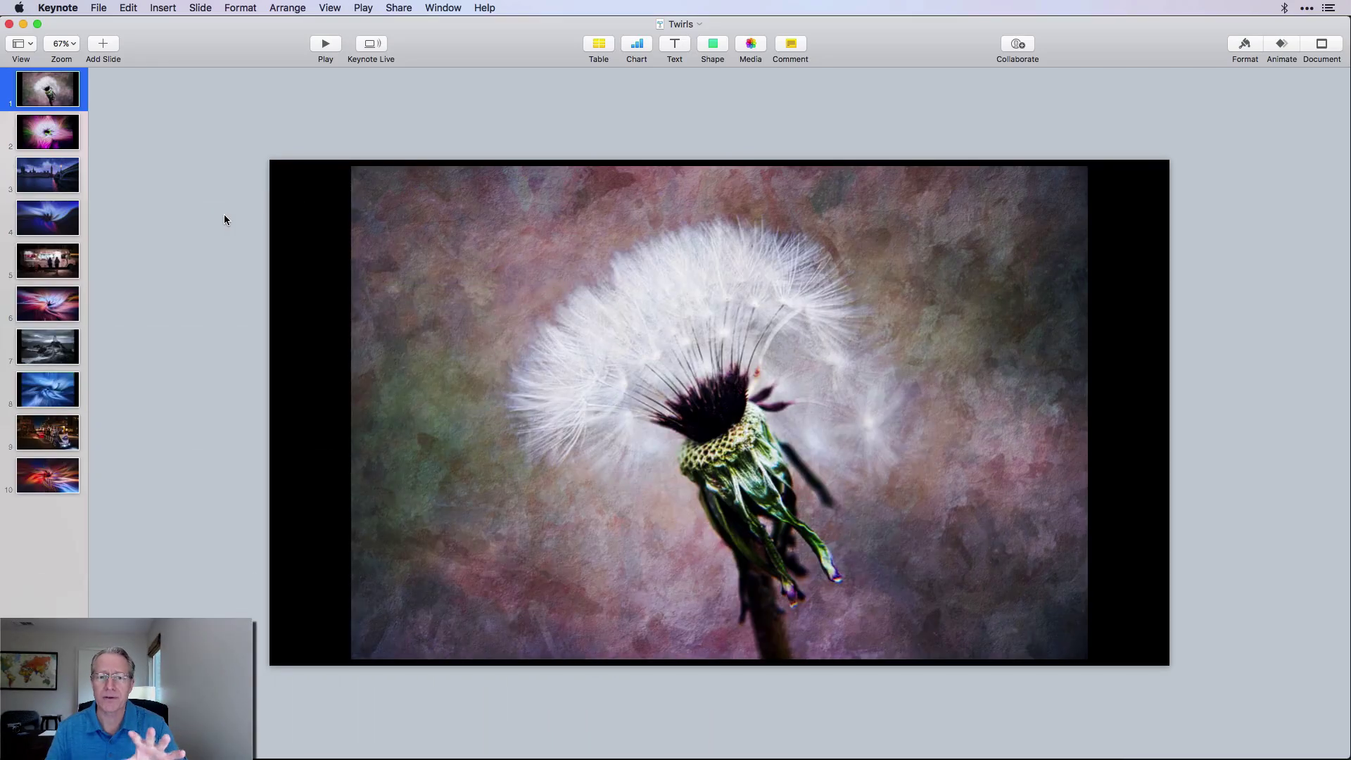
Look through slides 2 to 10 of the Twirls presentation, comparing each original photo with its twirl version
left_click(54, 123)
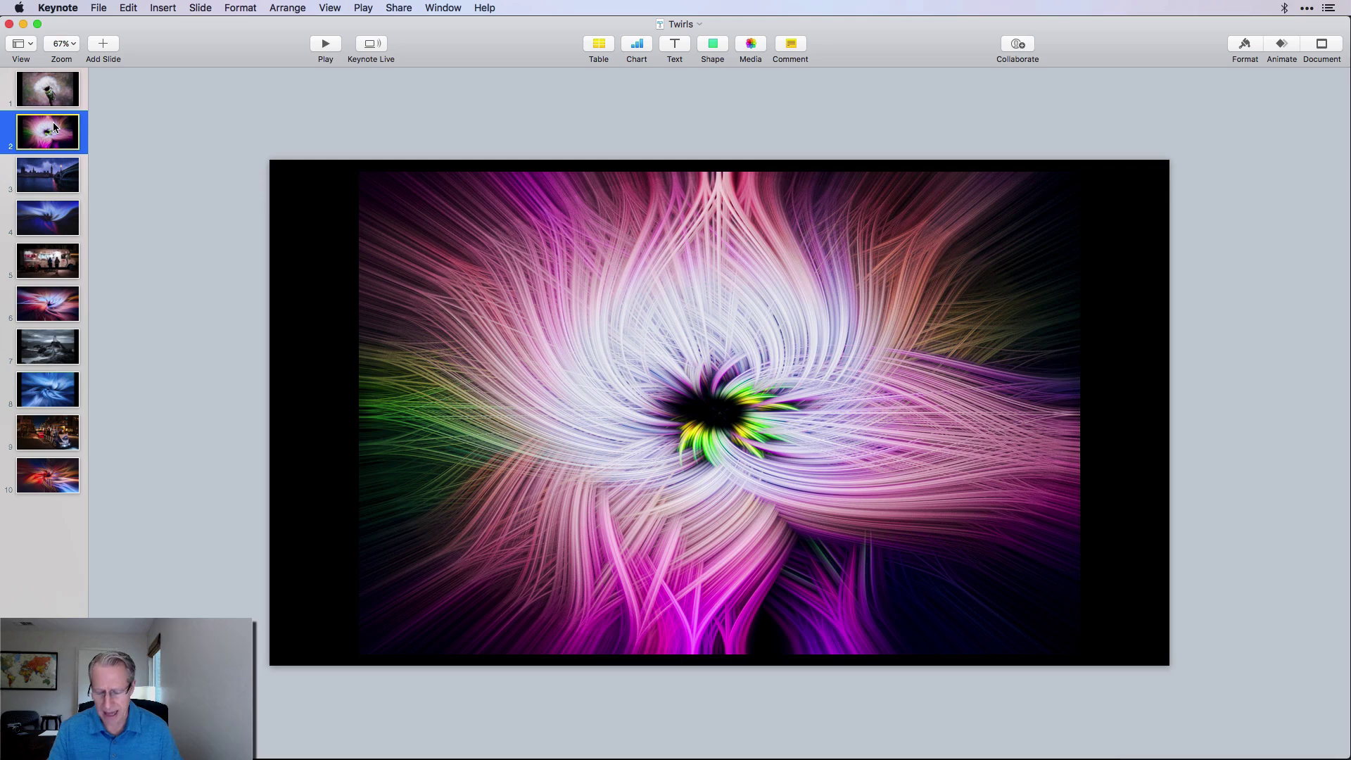
key("Down")
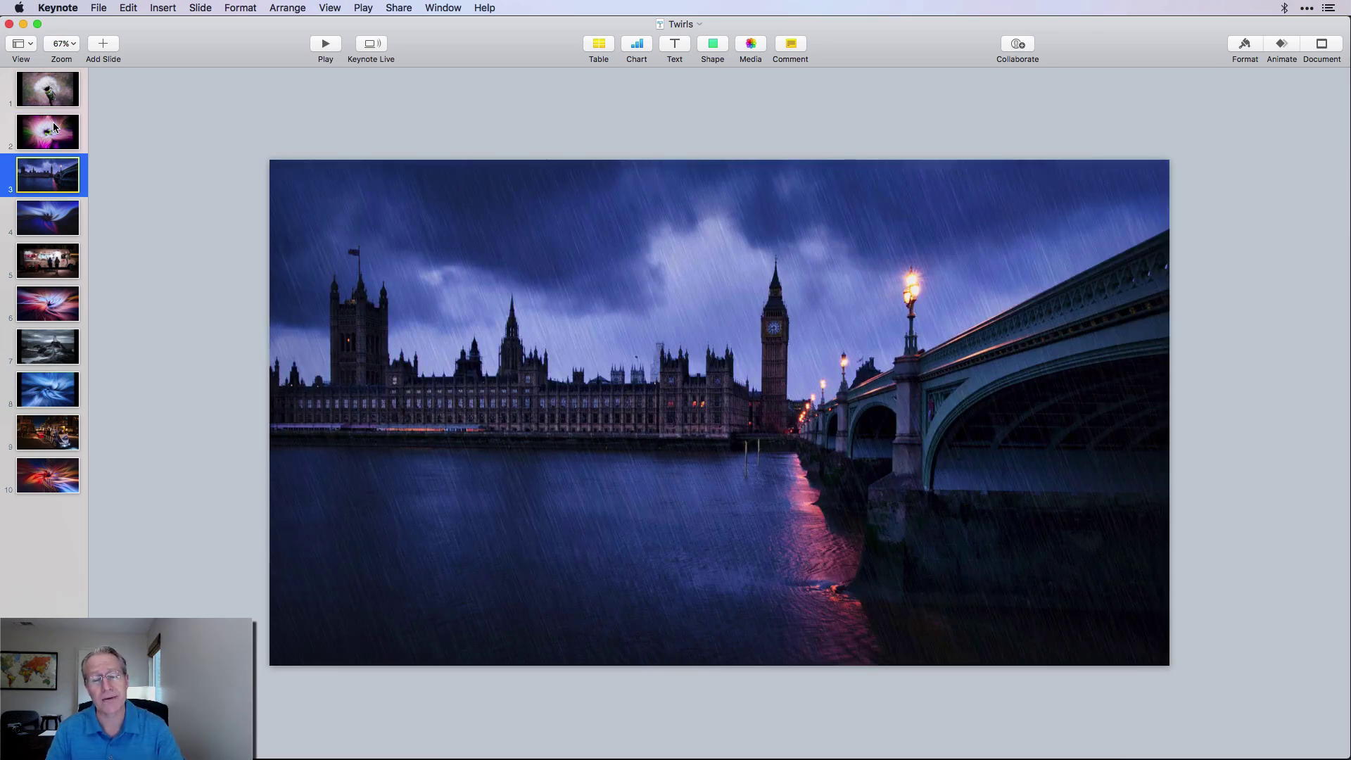
key("Down")
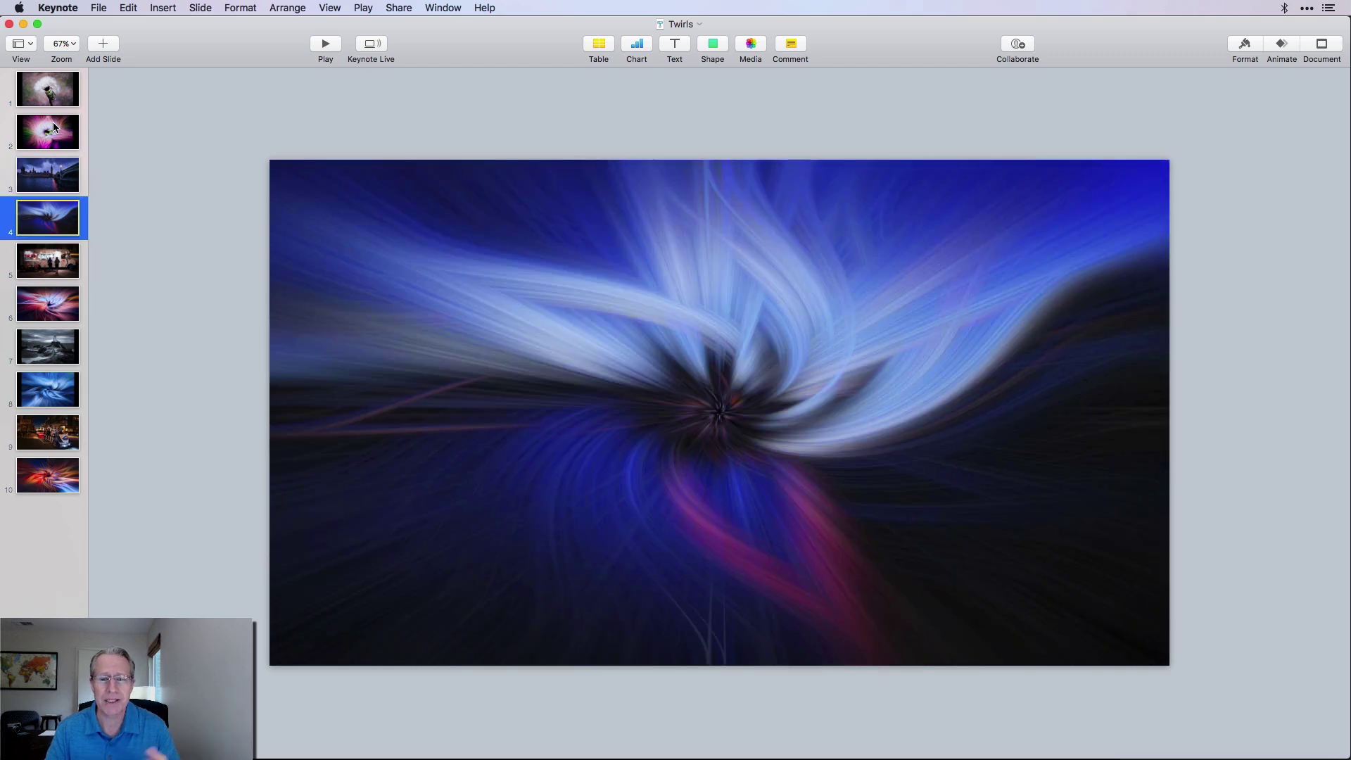
key("Down")
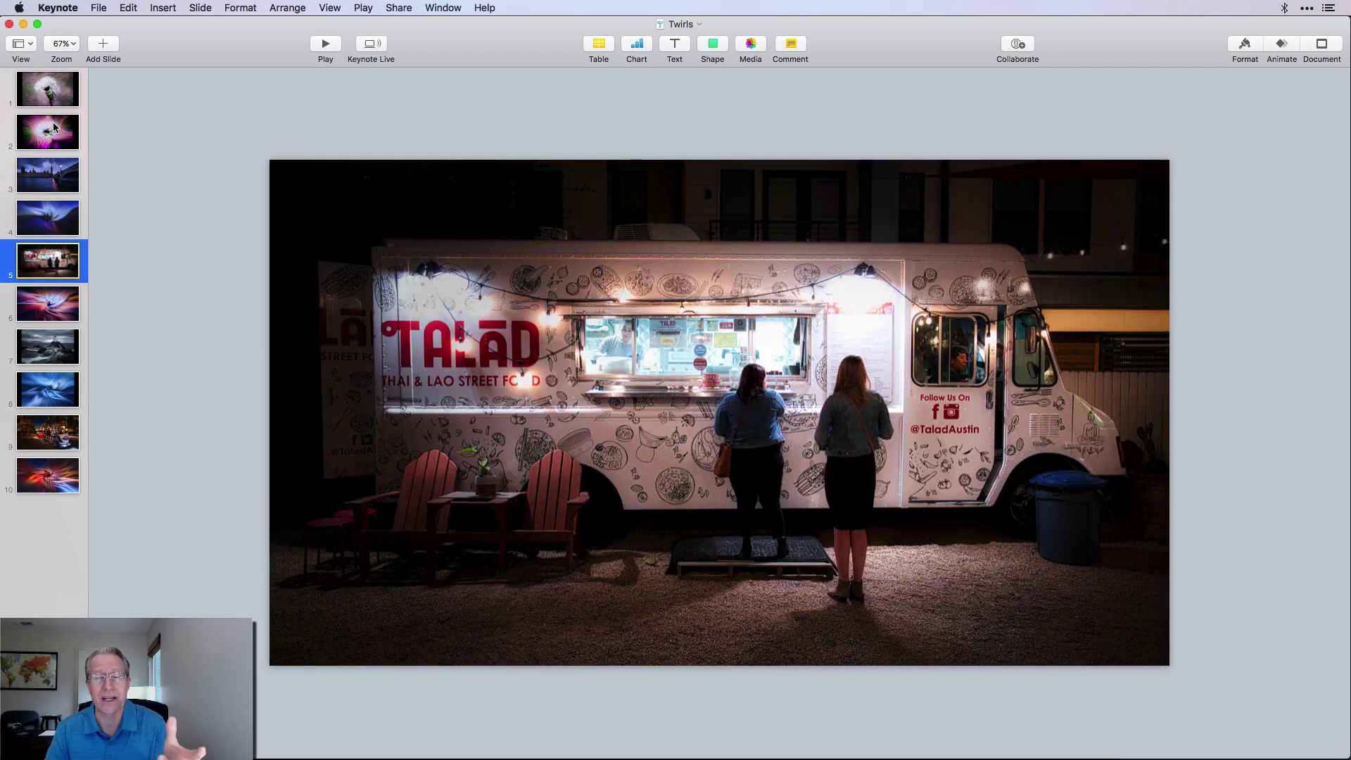
key("Down")
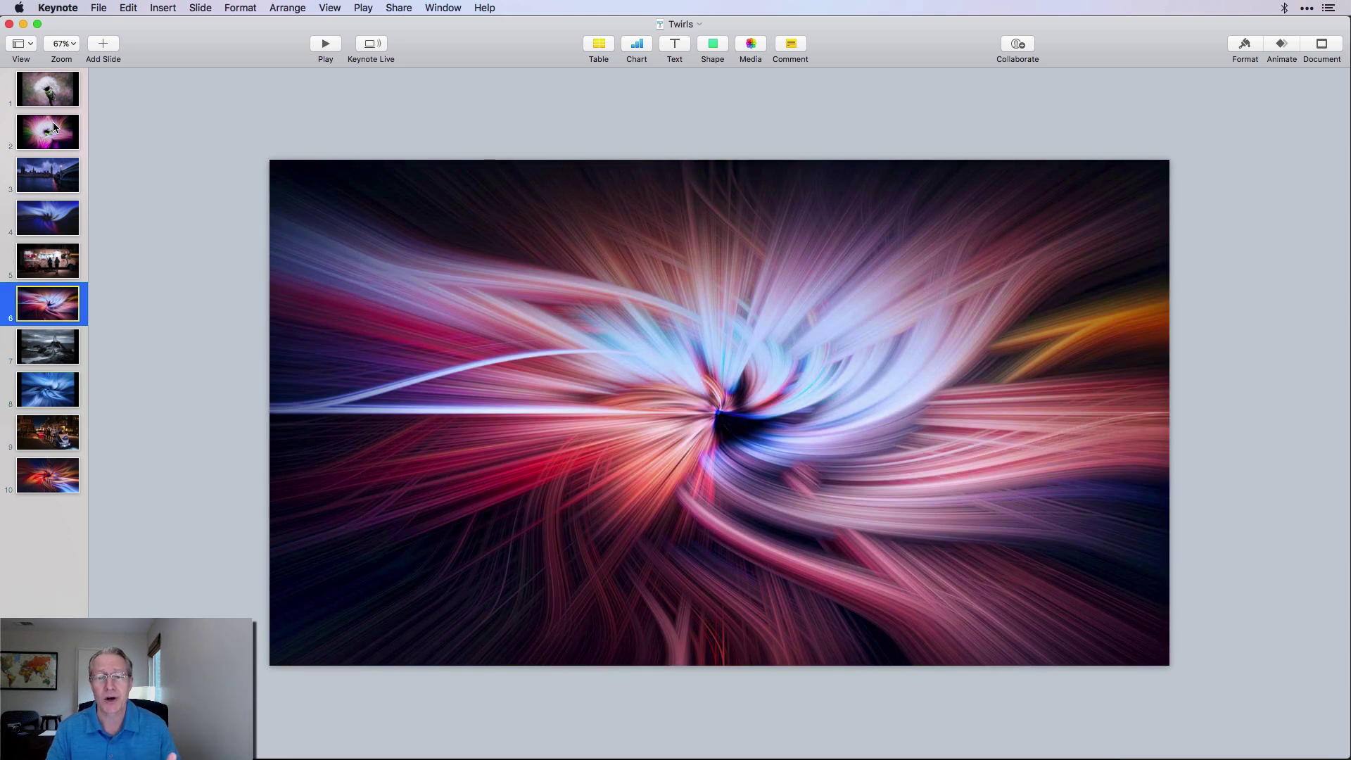
key("Down")
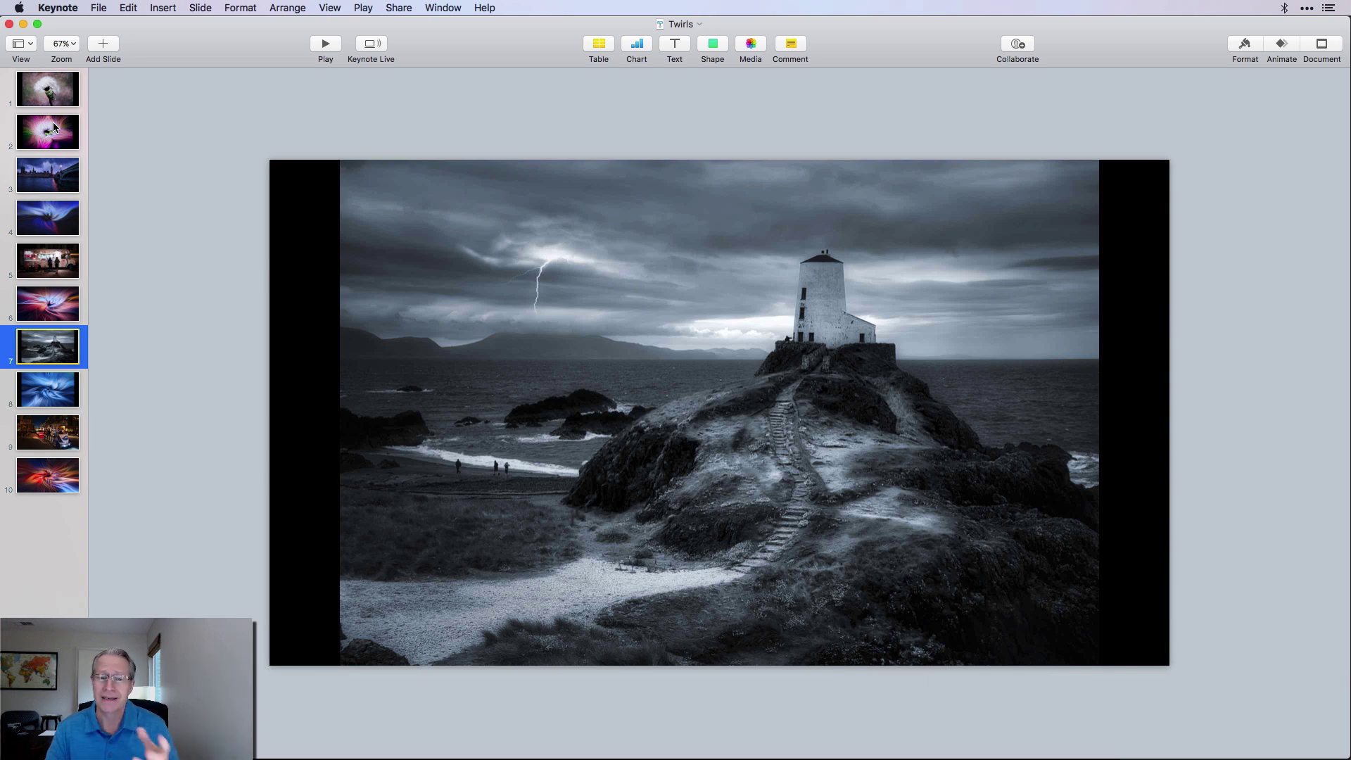
key("Down")
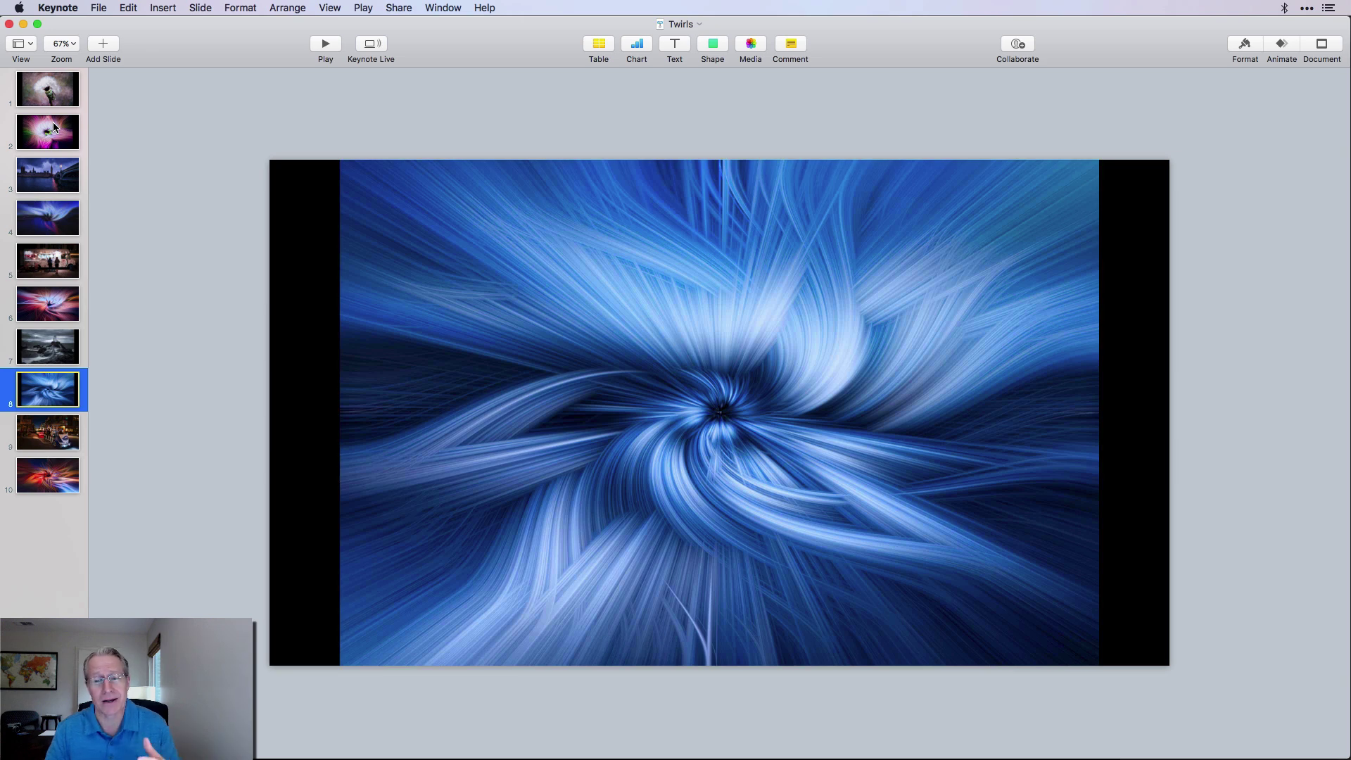
key("Down")
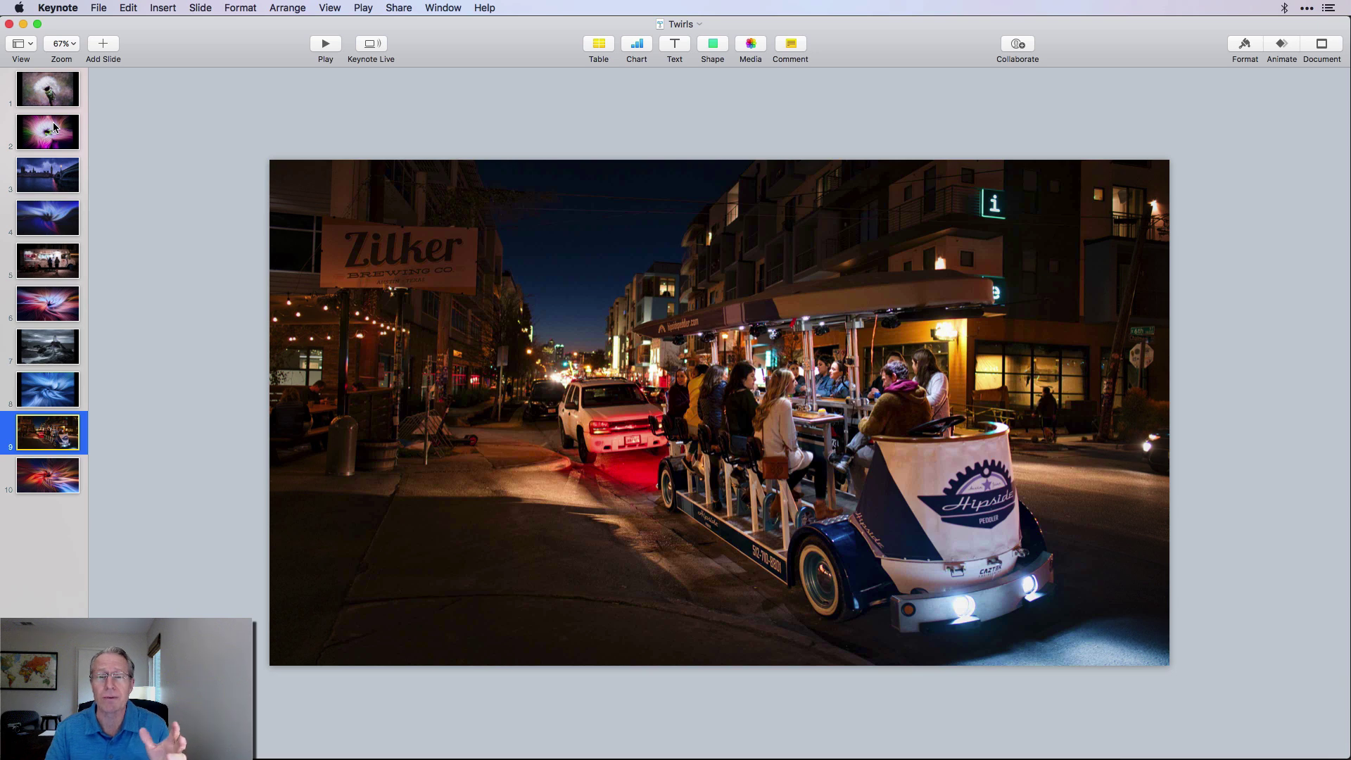
key("Down")
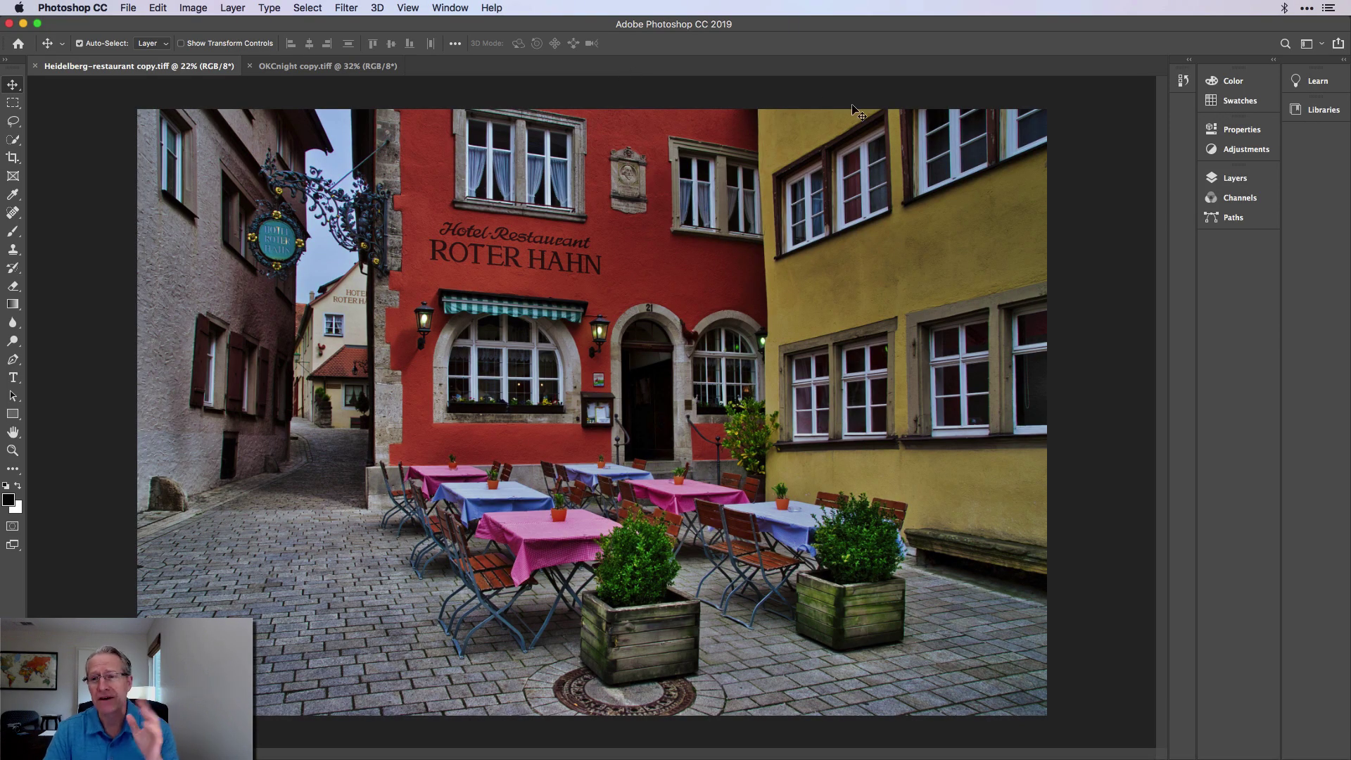
In Photoshop, convert the Background layer of the Heidelberg-restaurant image to a smart object
left_click(1235, 178)
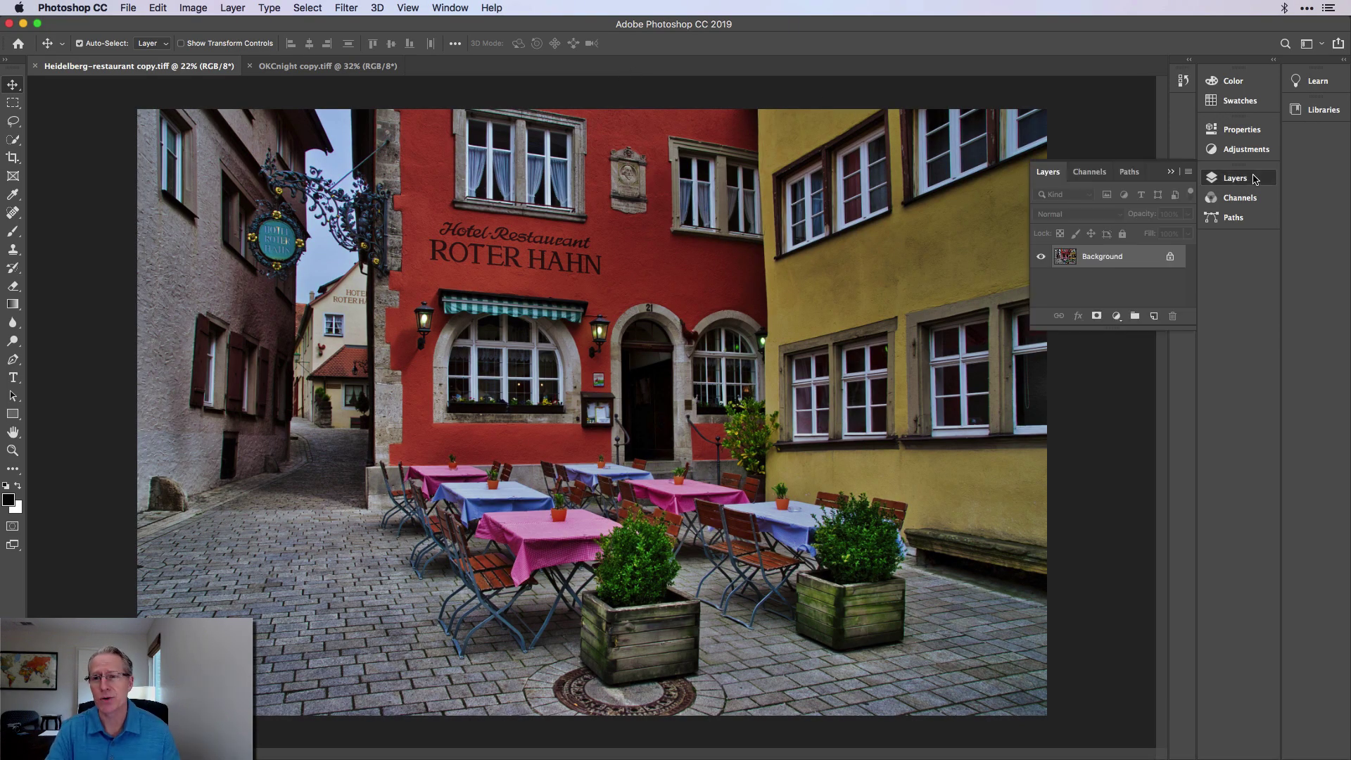
right_click(1132, 259)
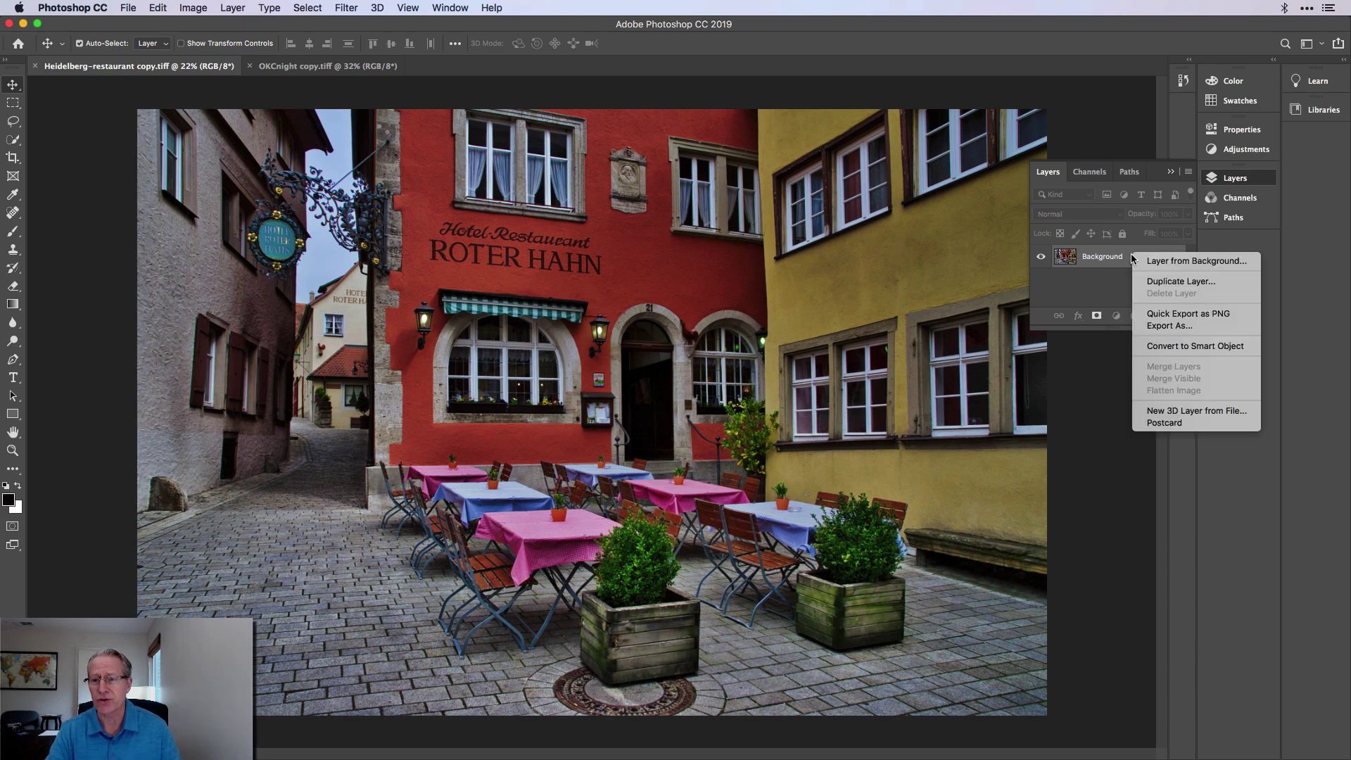
left_click(1165, 346)
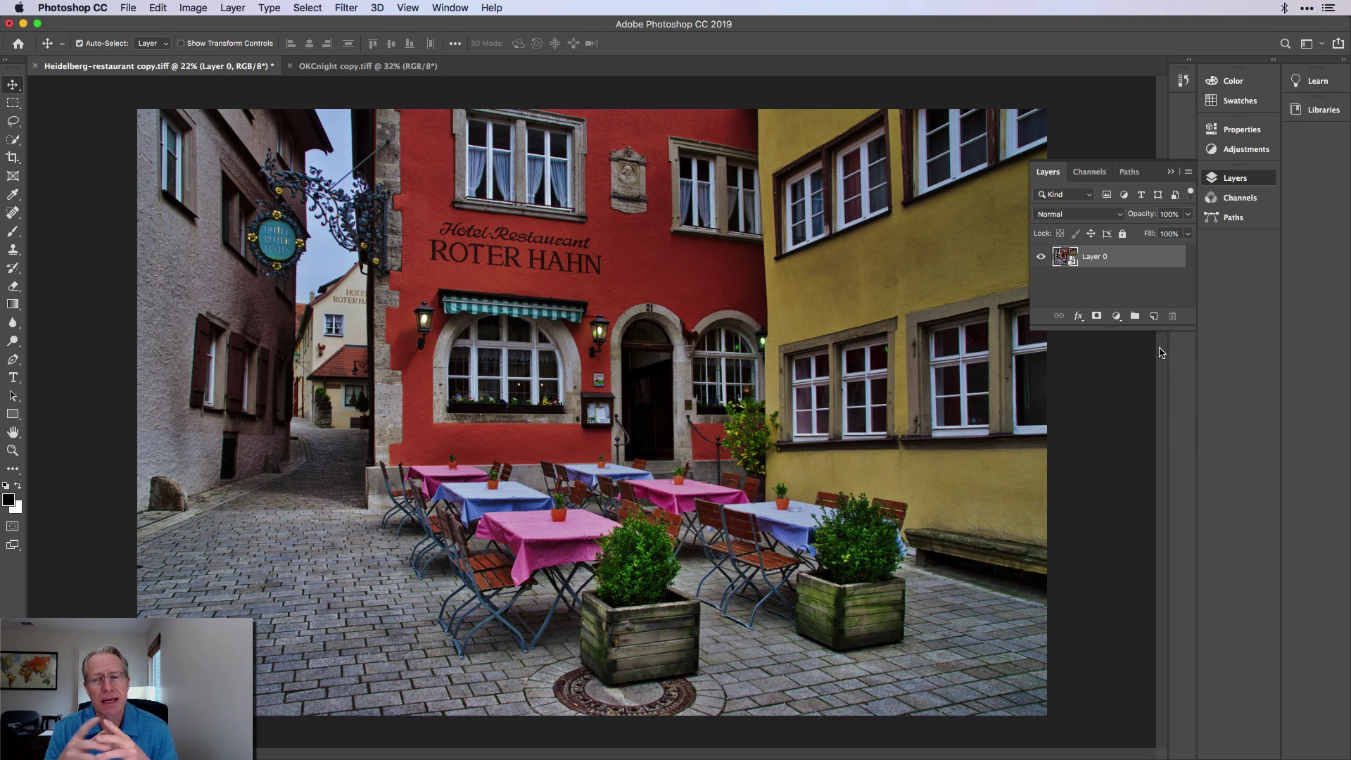
left_click(1246, 183)
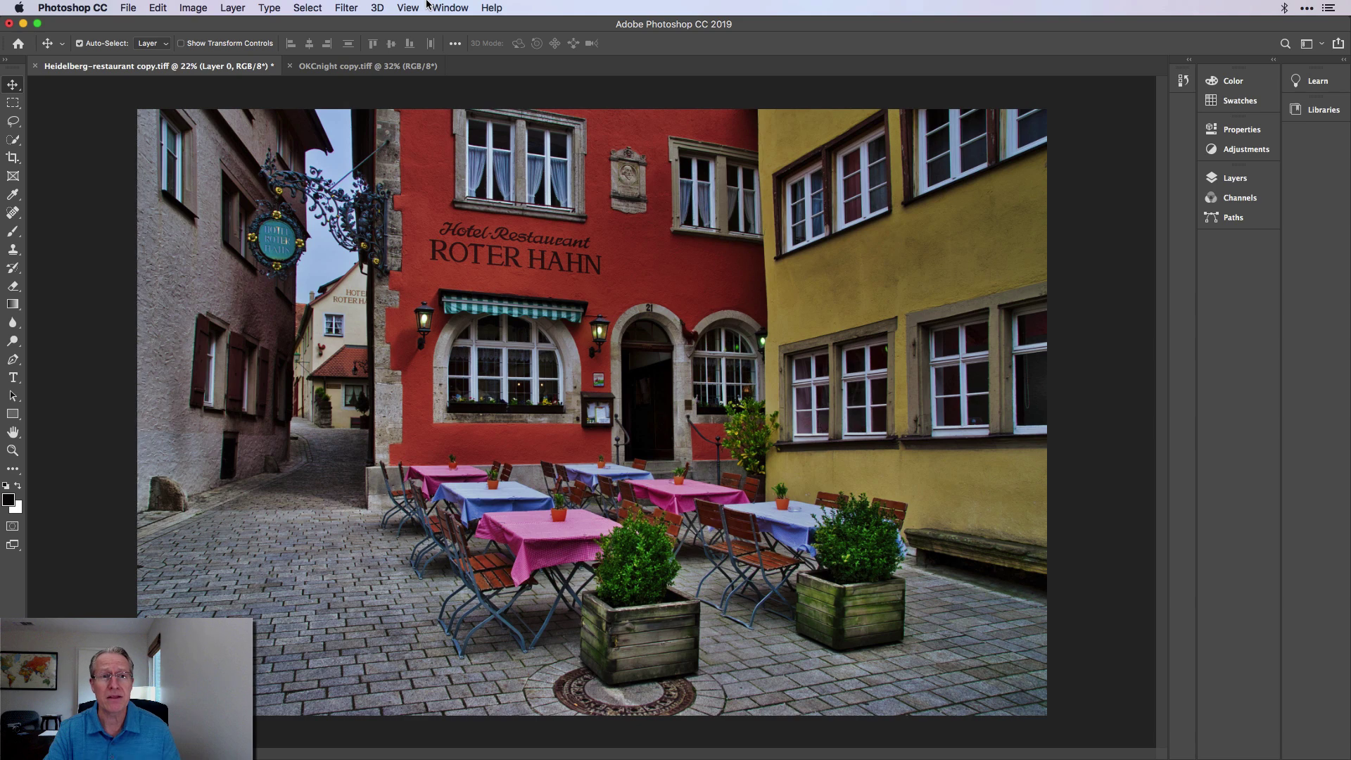
Apply a Mezzotint filter with the Medium Strokes type to the restaurant photo layer
left_click(348, 7)
mouse_move(398, 233)
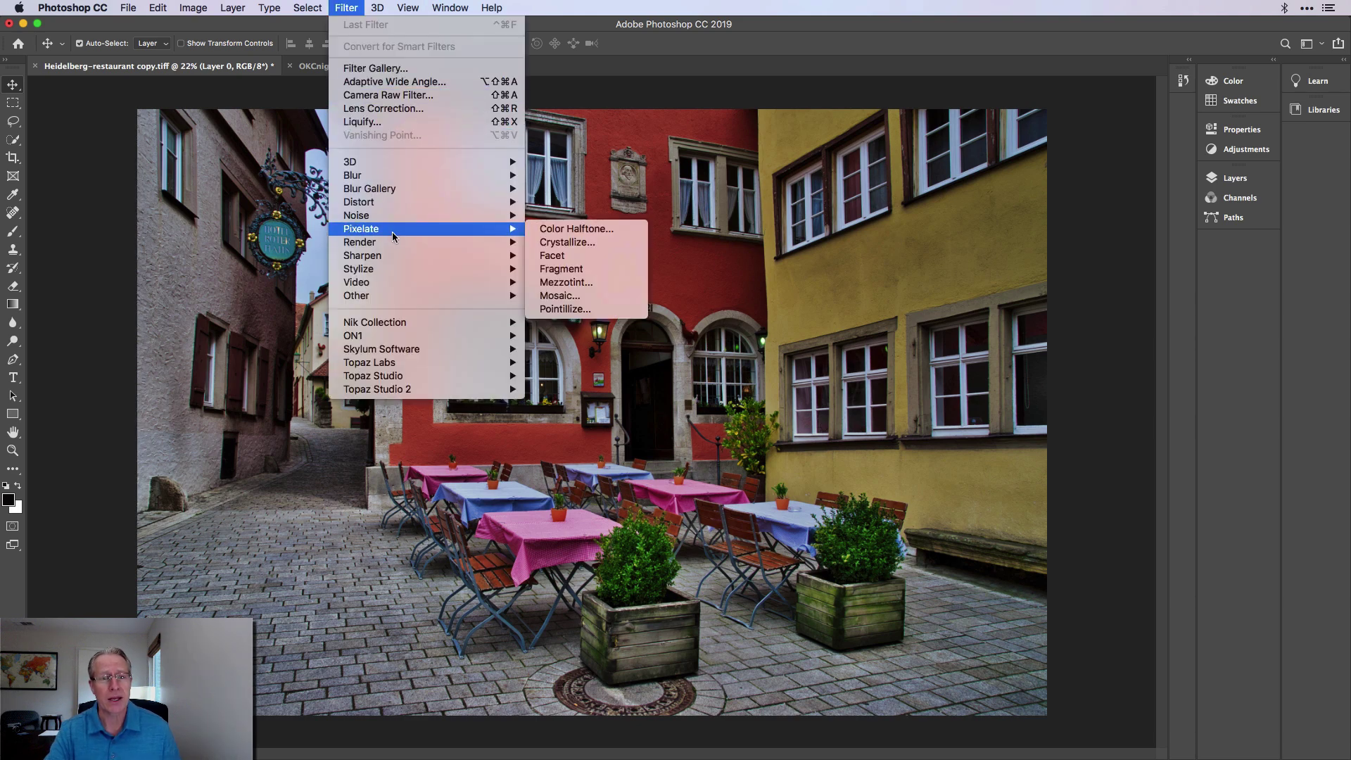
left_click(565, 283)
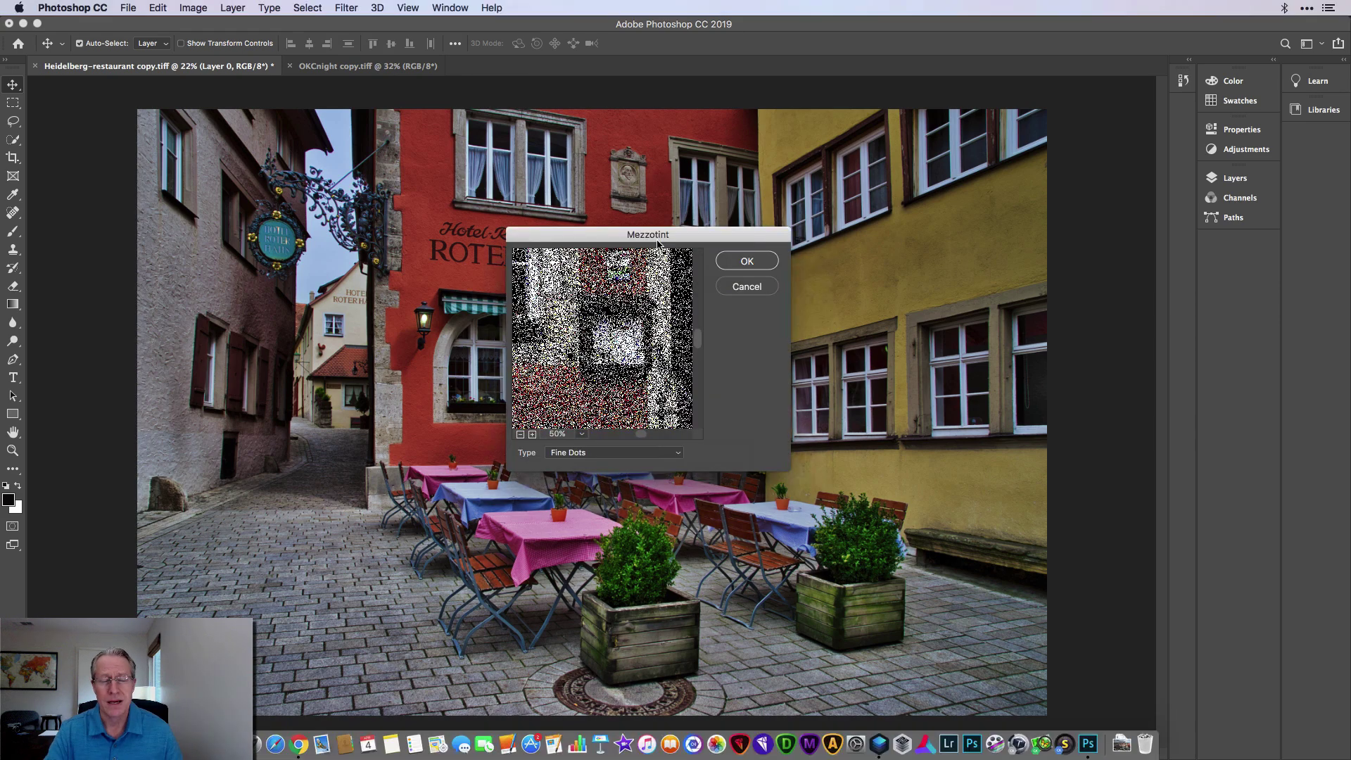
left_click(574, 453)
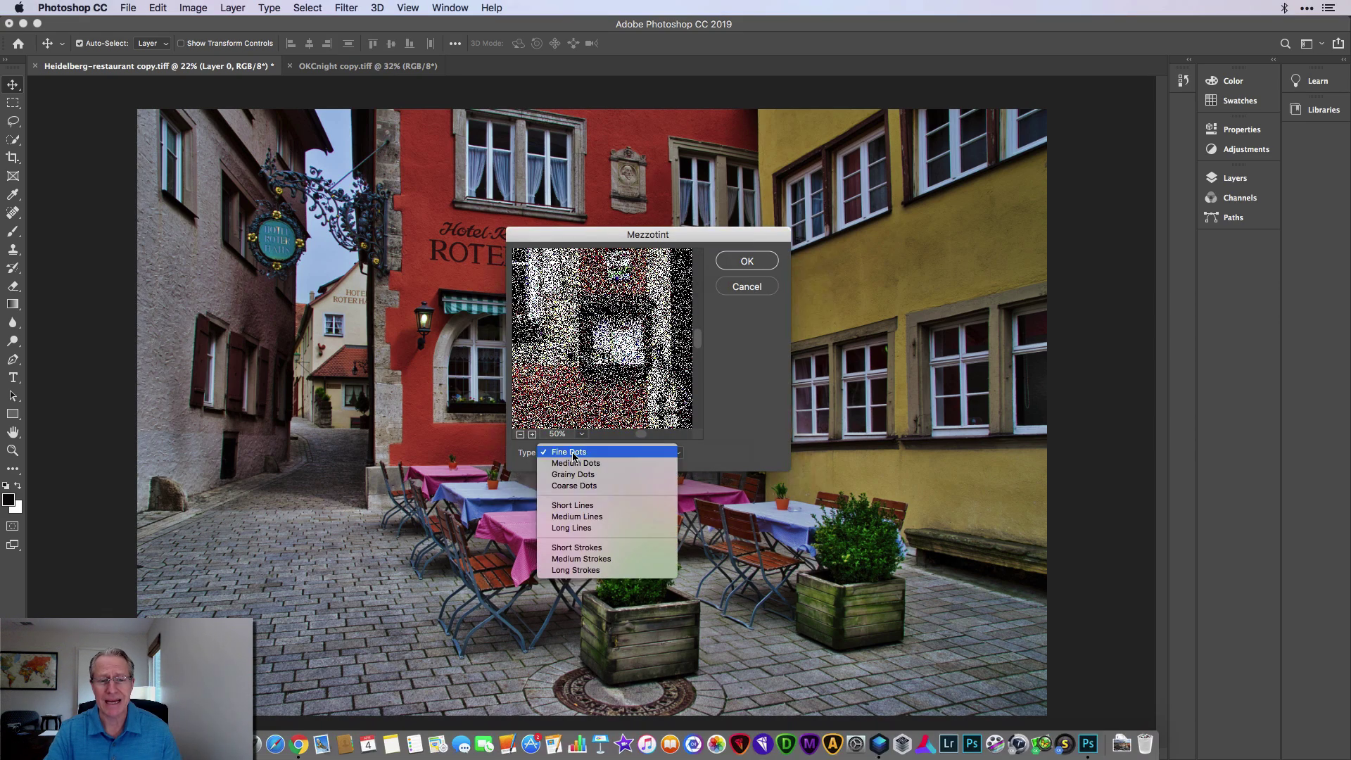
left_click(580, 558)
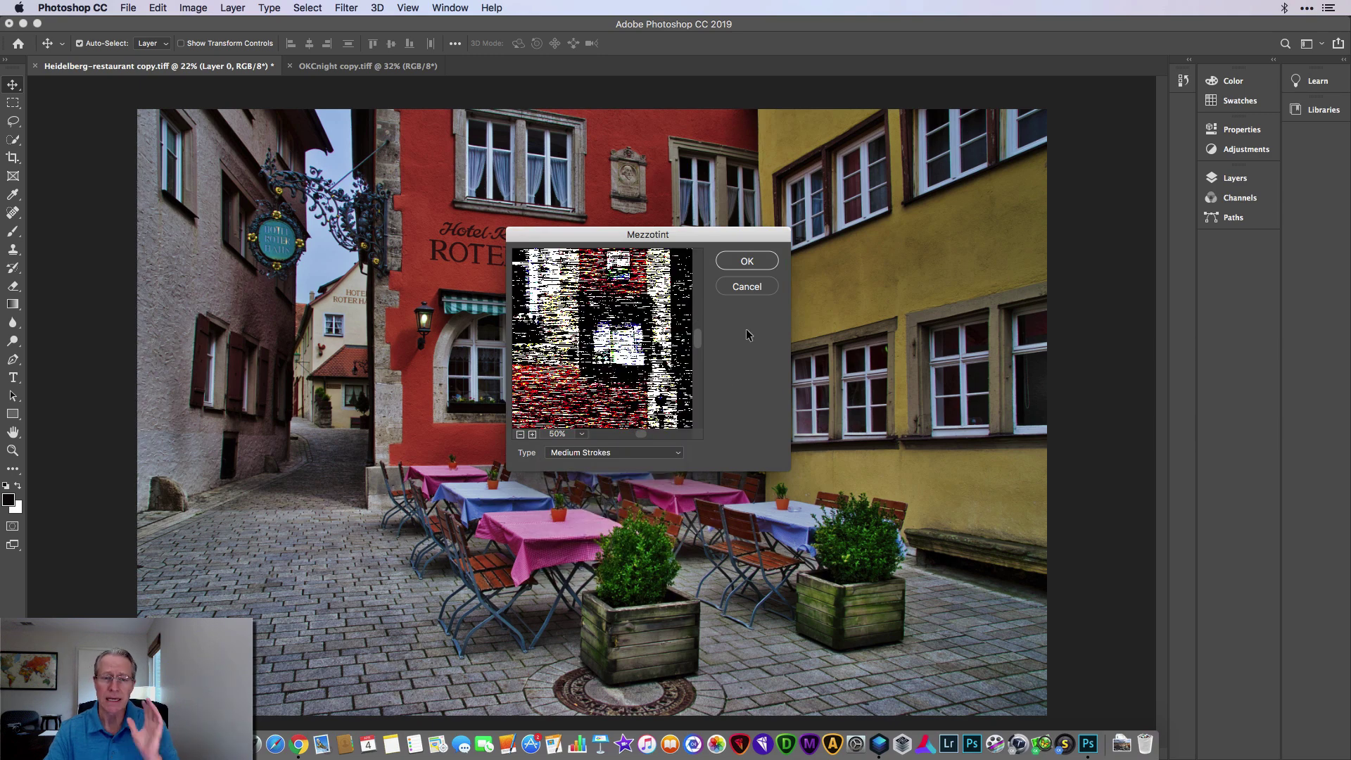
left_click(754, 259)
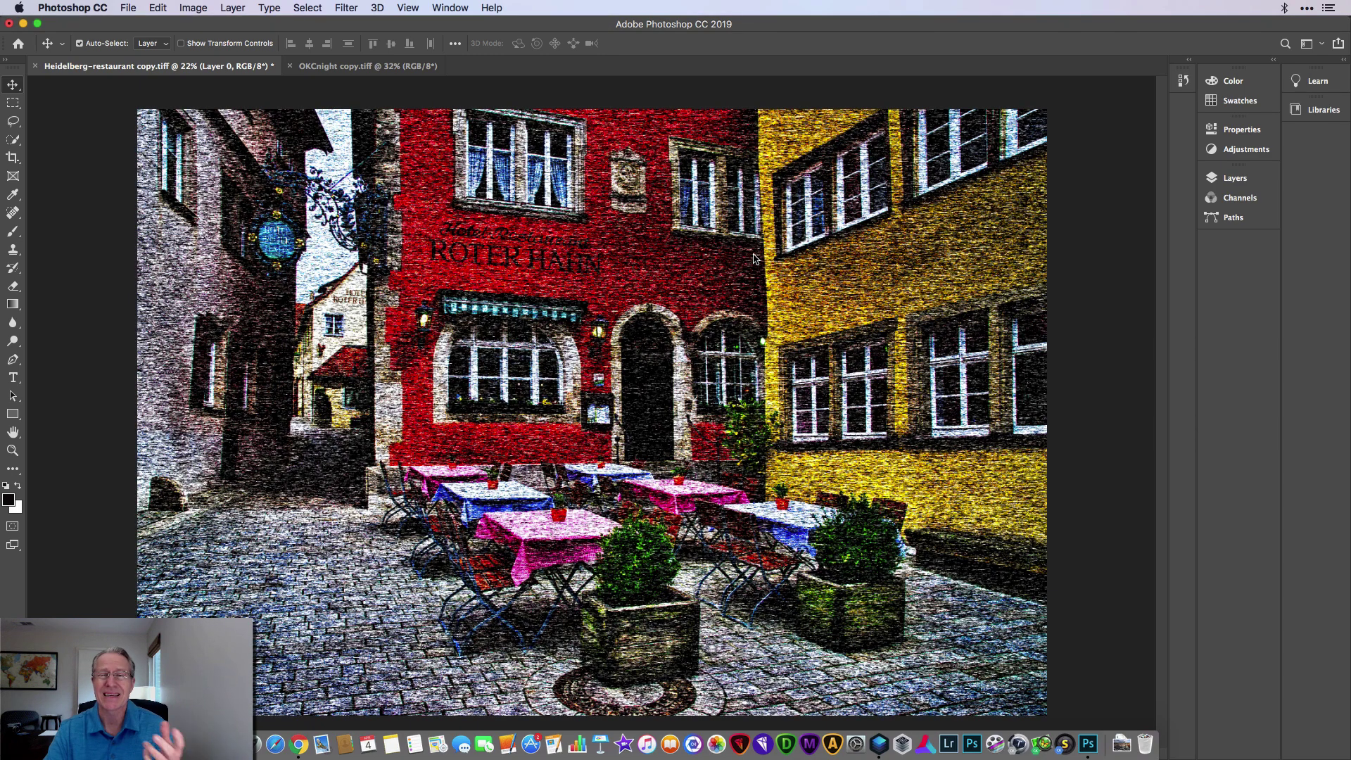
Apply a Radial Blur with amount 100, the Zoom method and Good quality to the layer
left_click(345, 7)
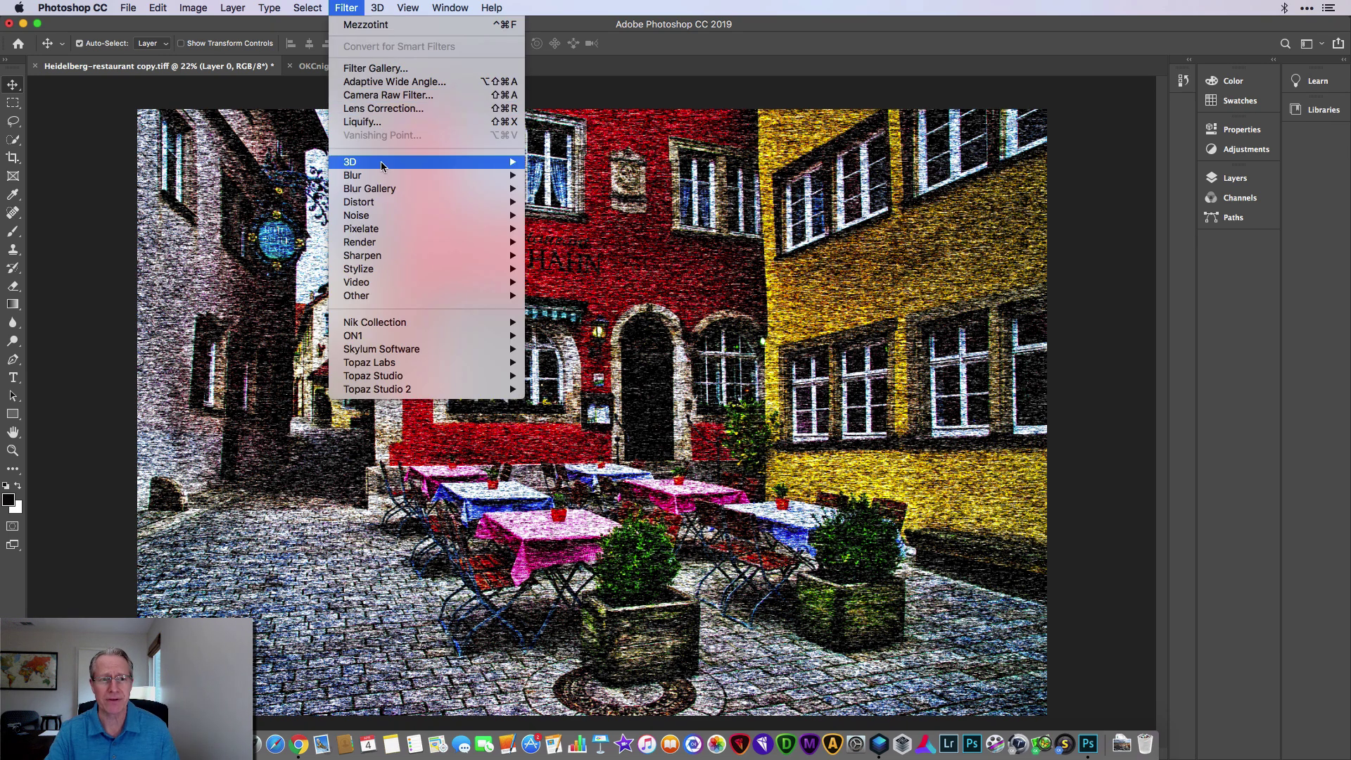
mouse_move(386, 177)
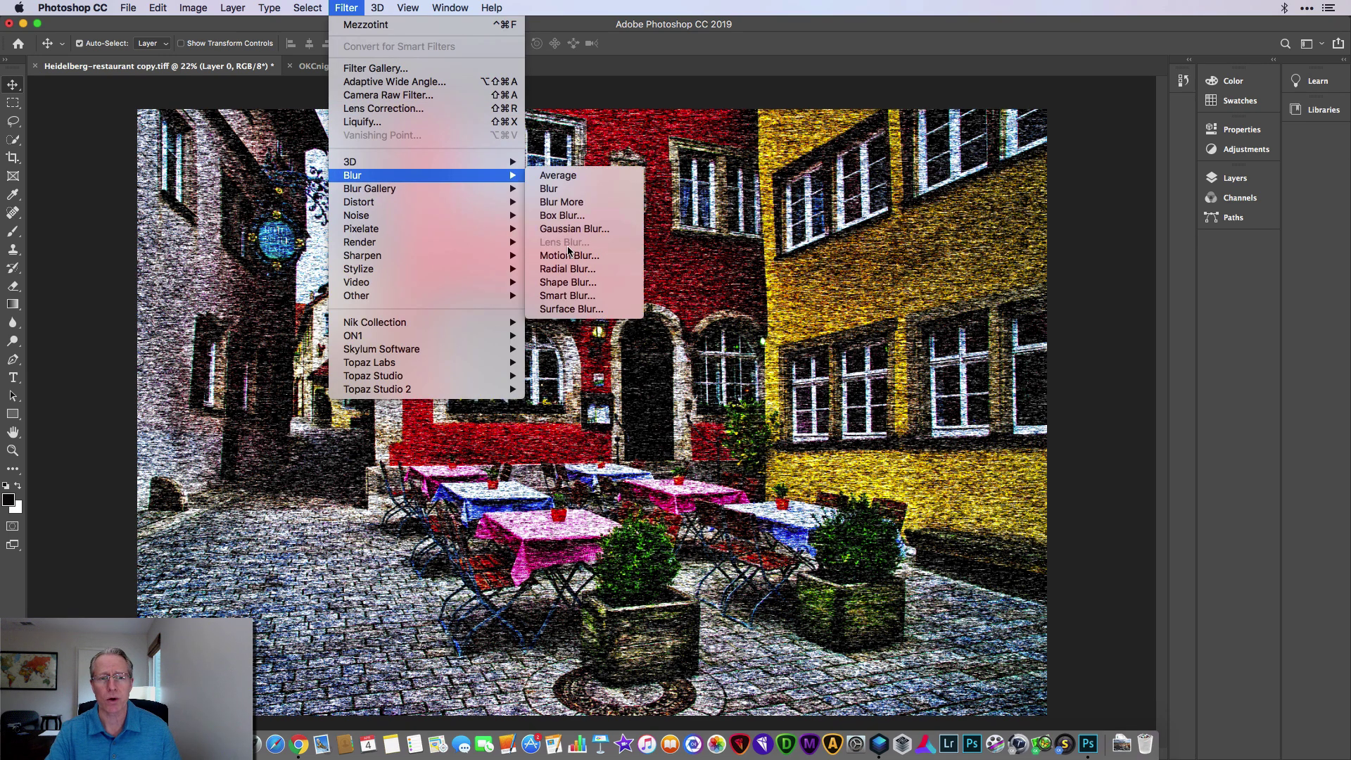
left_click(567, 269)
left_click_drag(578, 311, 687, 309)
left_click(578, 368)
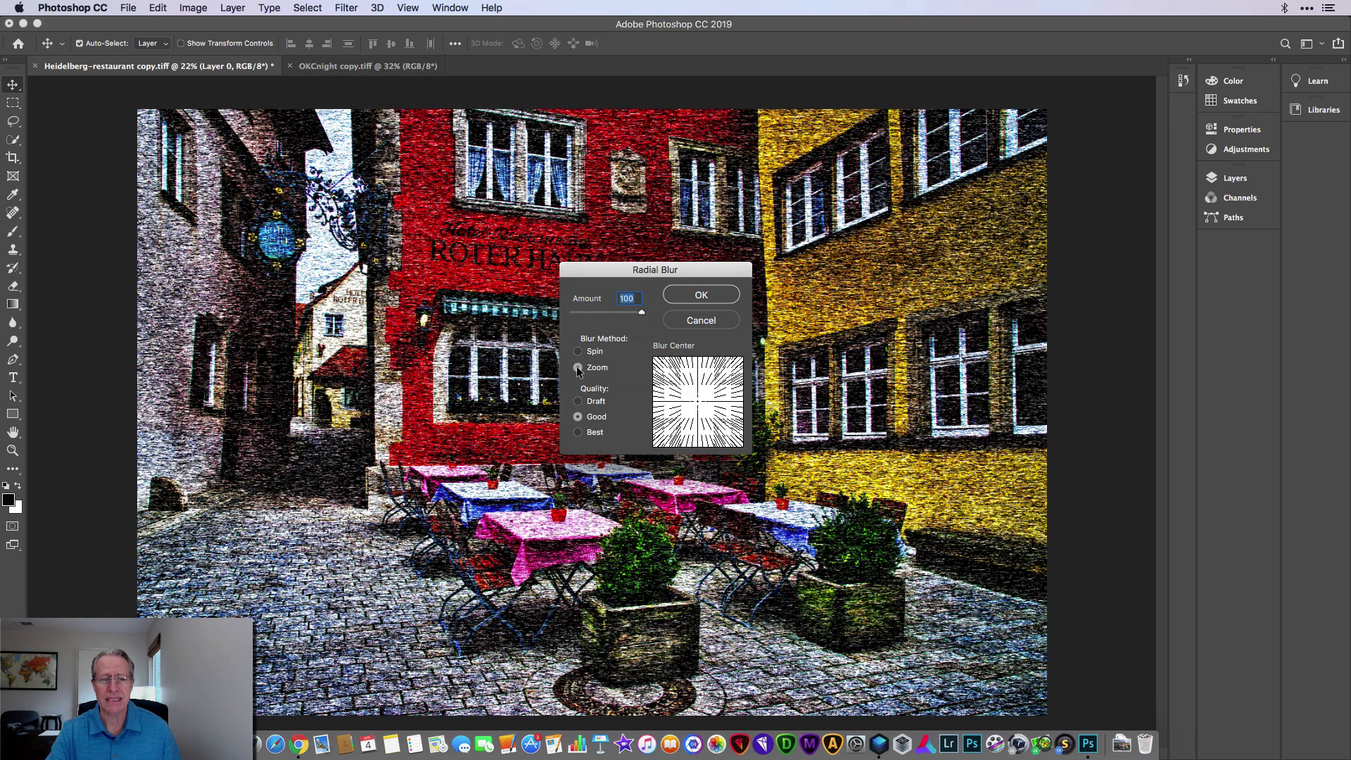
left_click(701, 295)
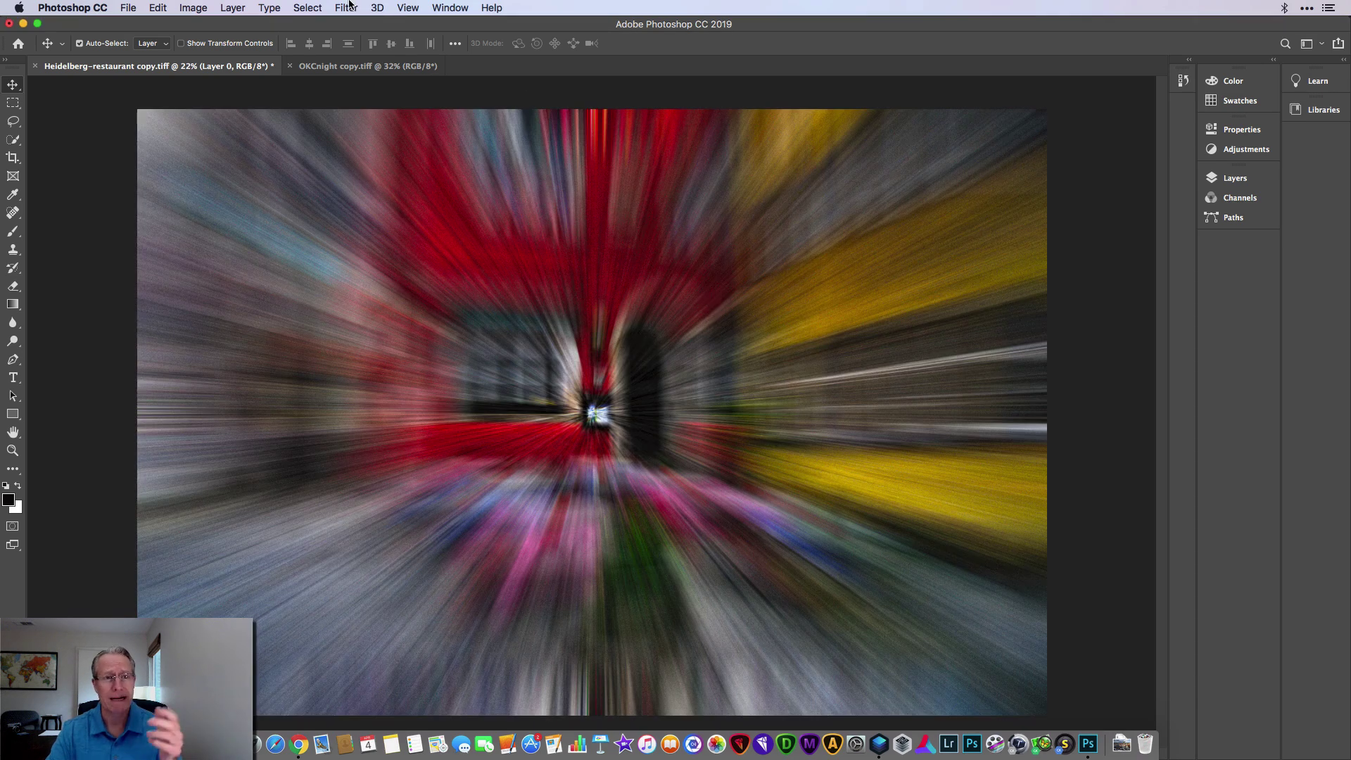
Apply the same Radial Blur two more times, keeping amount 100, Zoom and Good quality
left_click(347, 7)
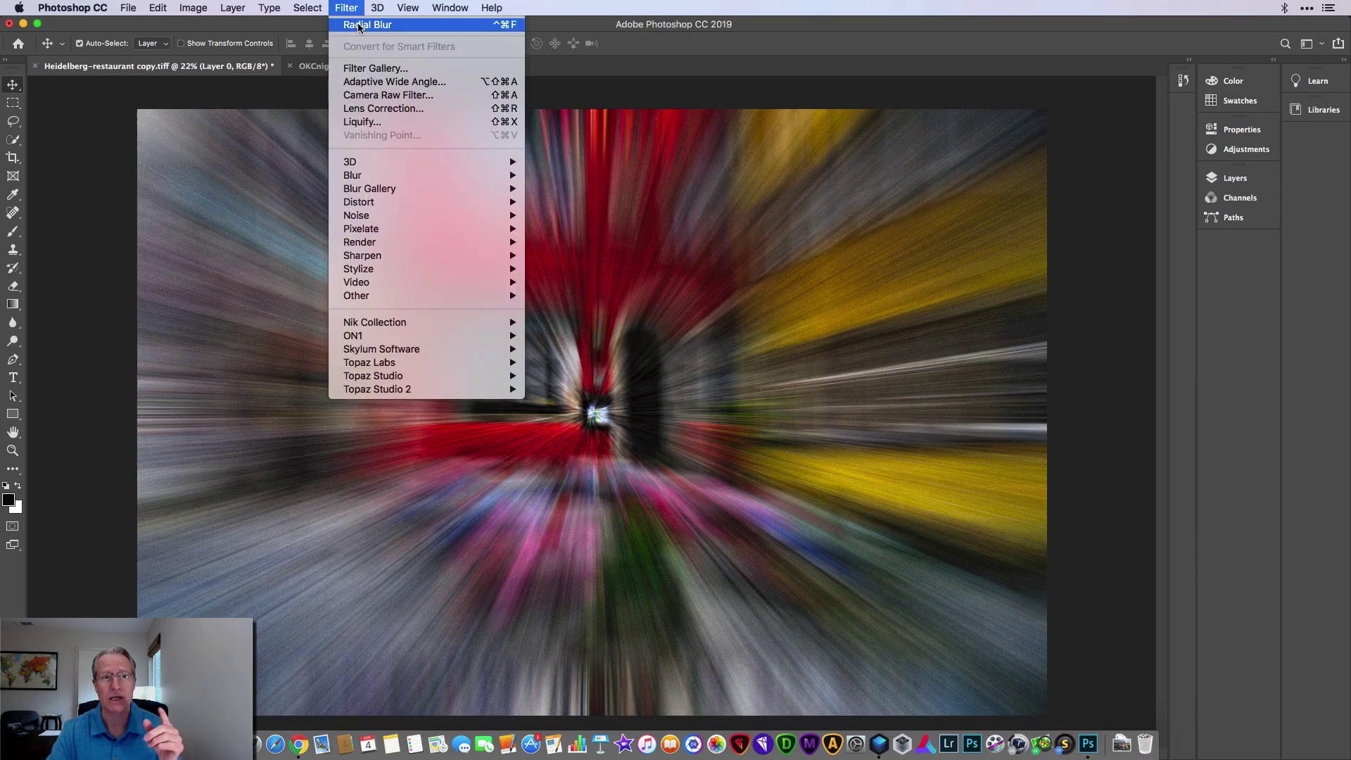
left_click(358, 26)
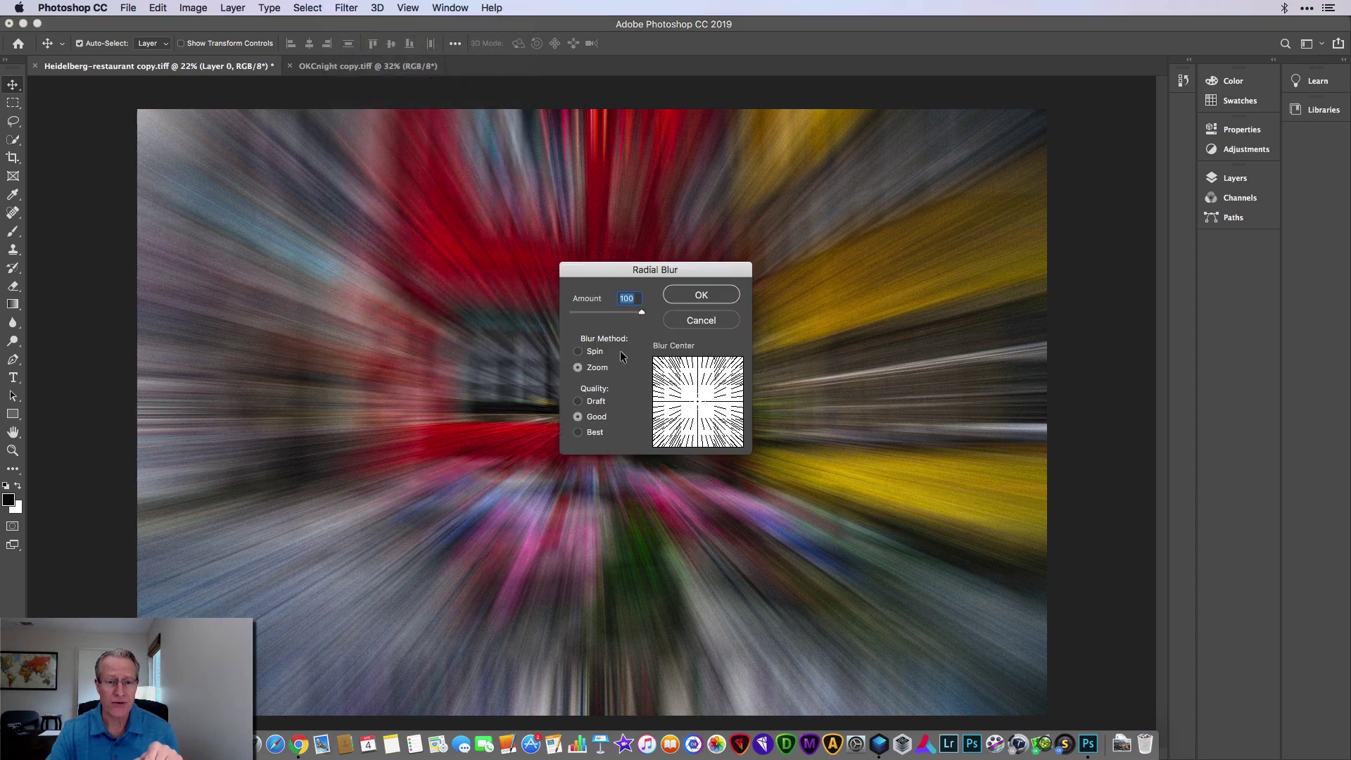
left_click(708, 294)
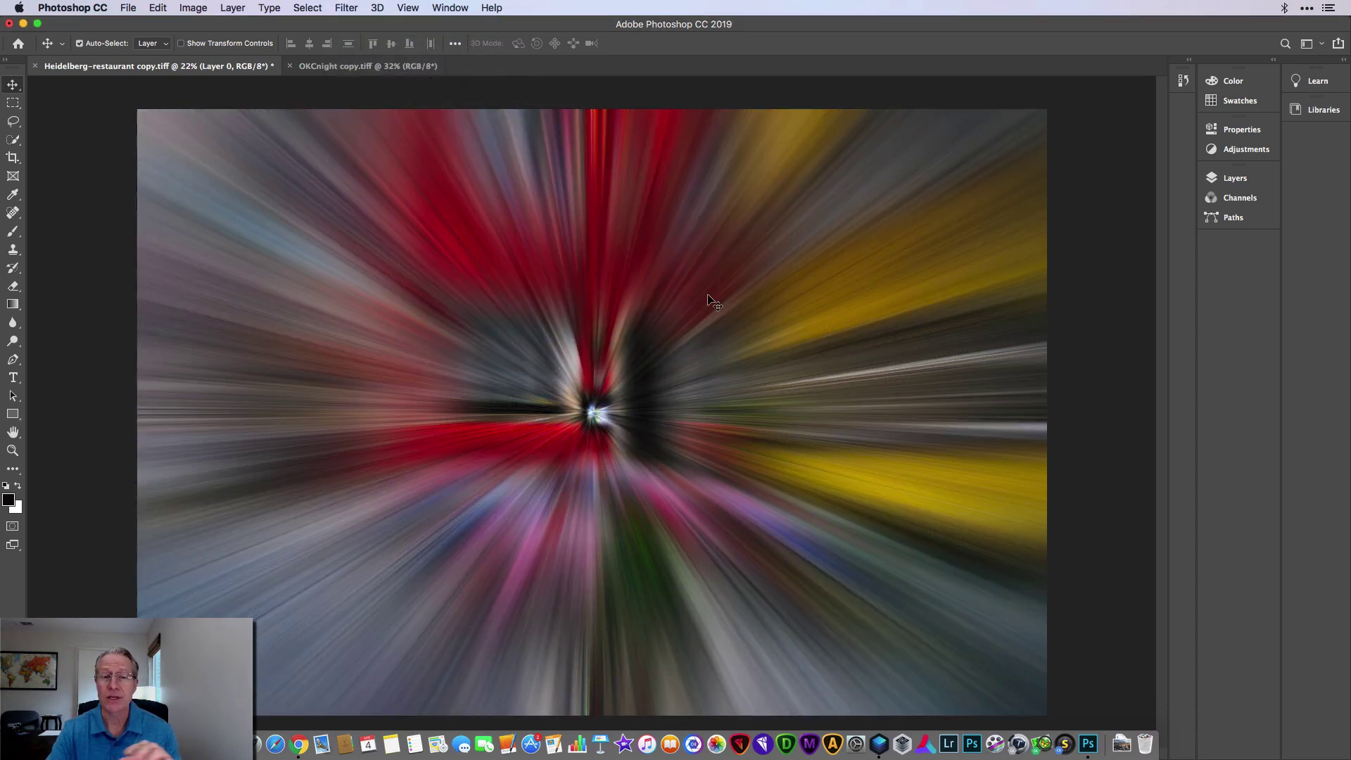
left_click(354, 8)
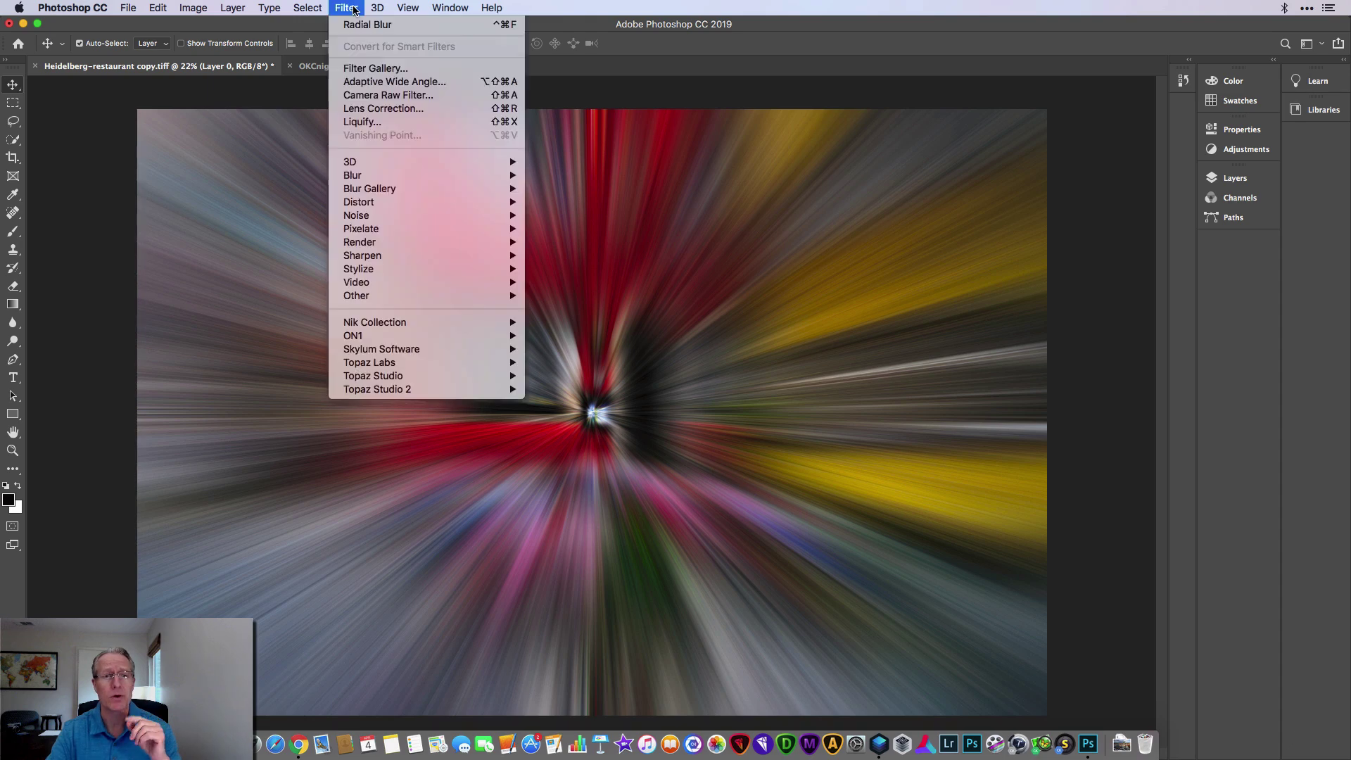
left_click(359, 26)
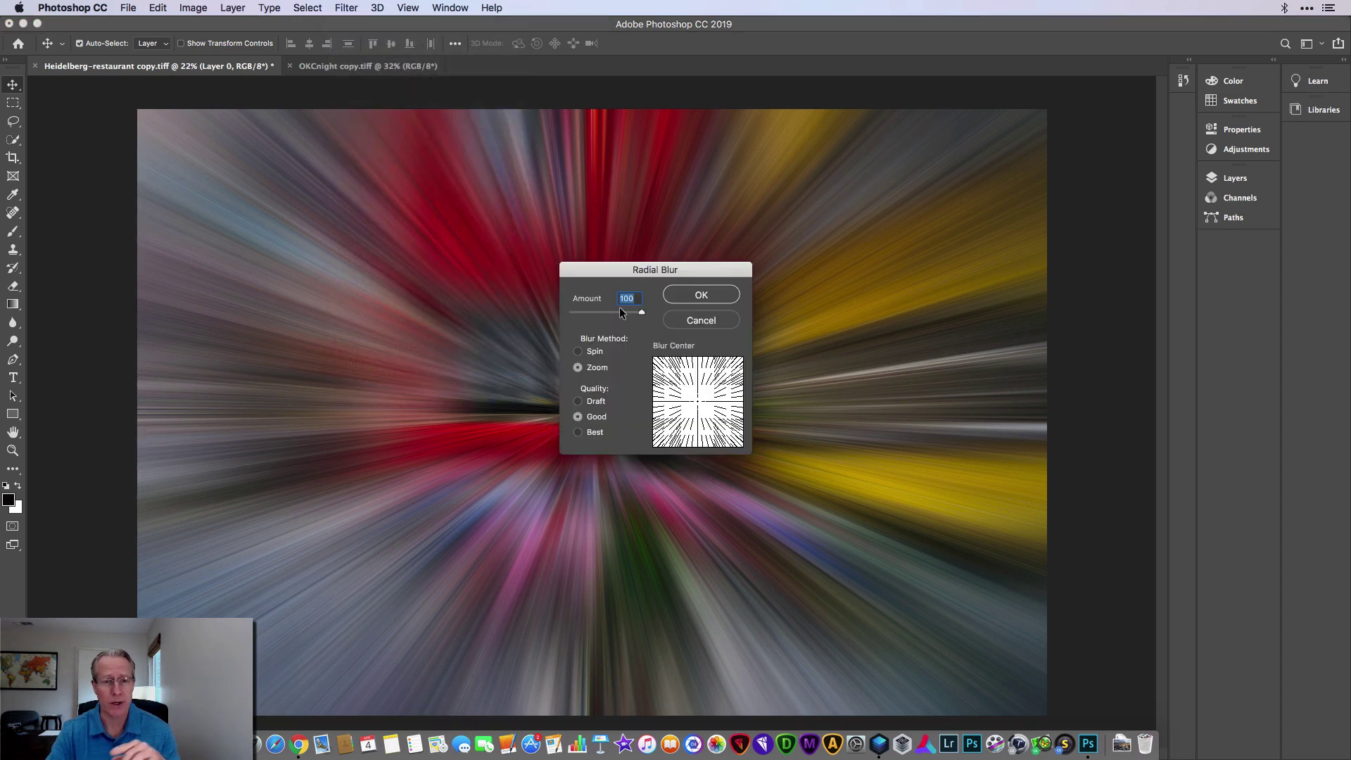
left_click(703, 294)
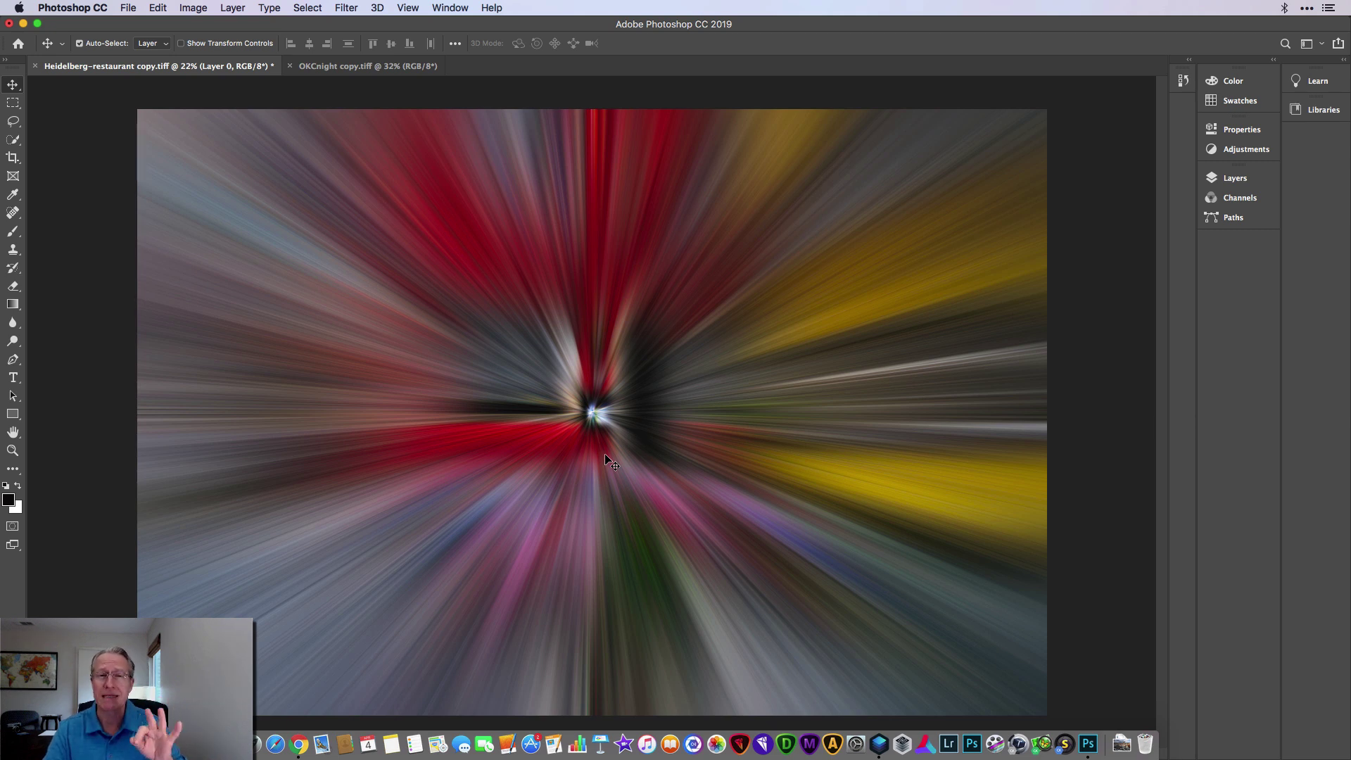
Apply a Twirl distortion with an angle of -100 degrees to the blurred layer
left_click(348, 7)
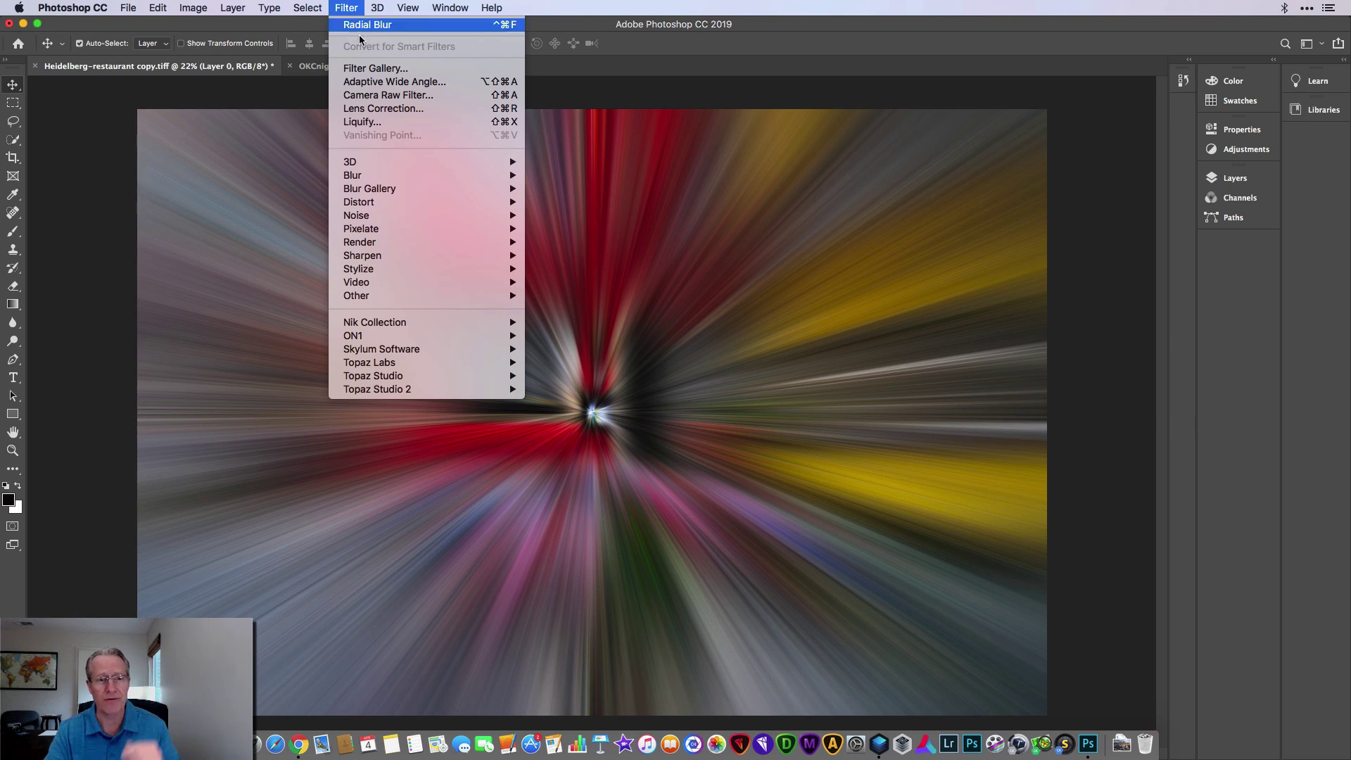
mouse_move(394, 202)
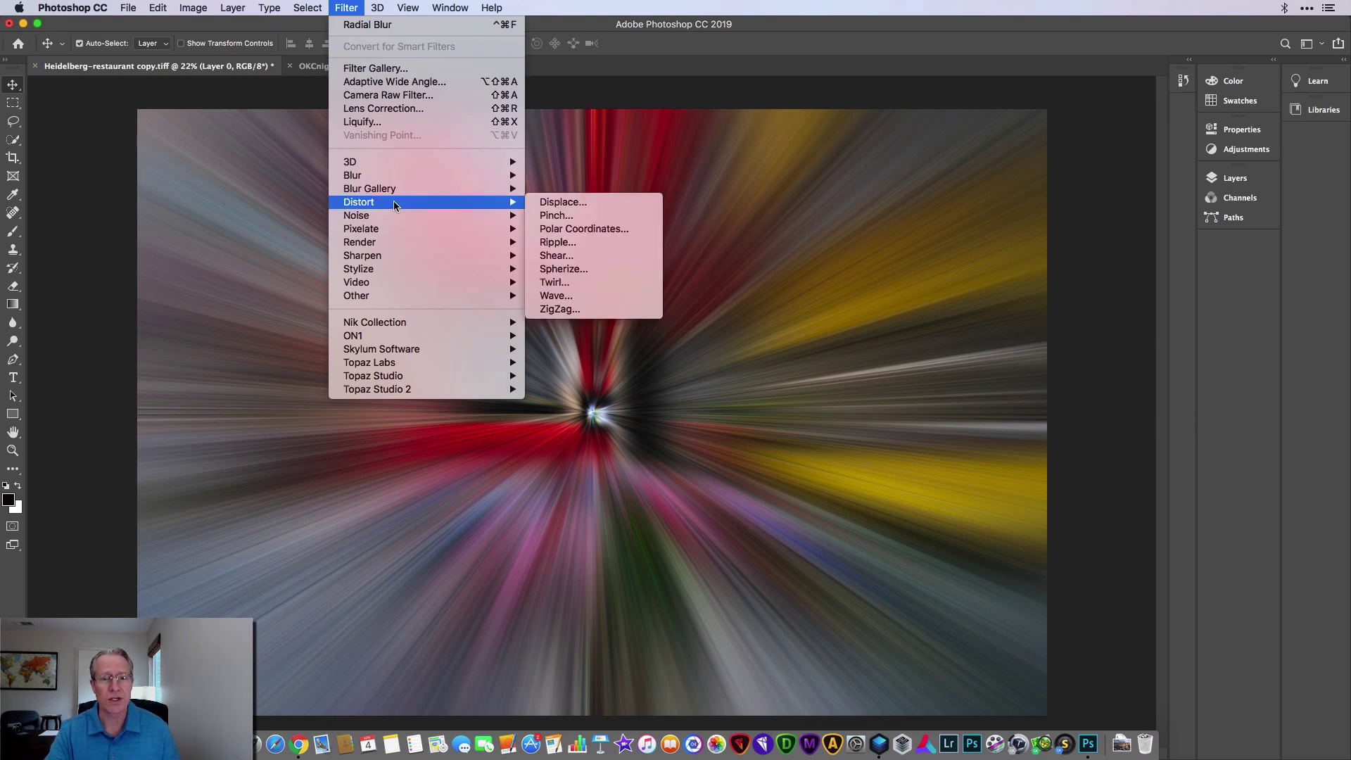
left_click(555, 282)
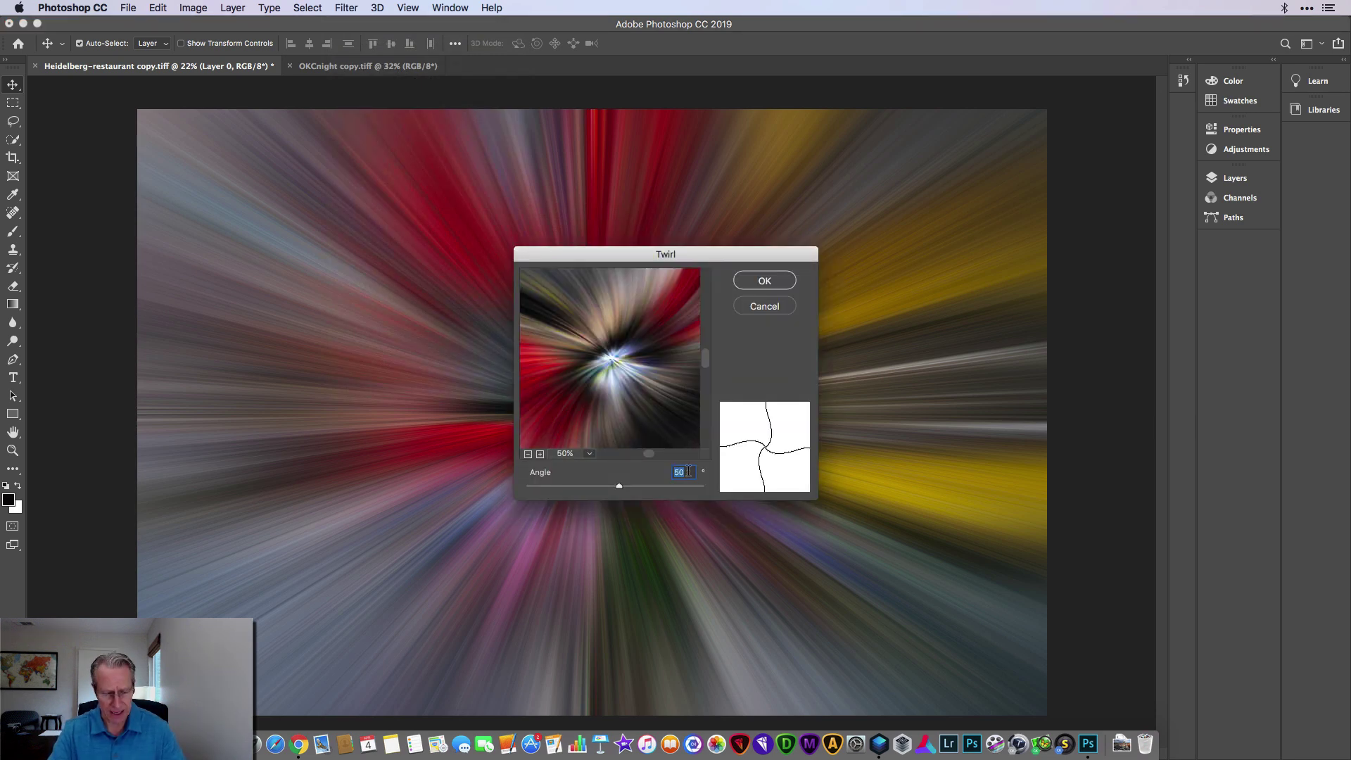
type("-100")
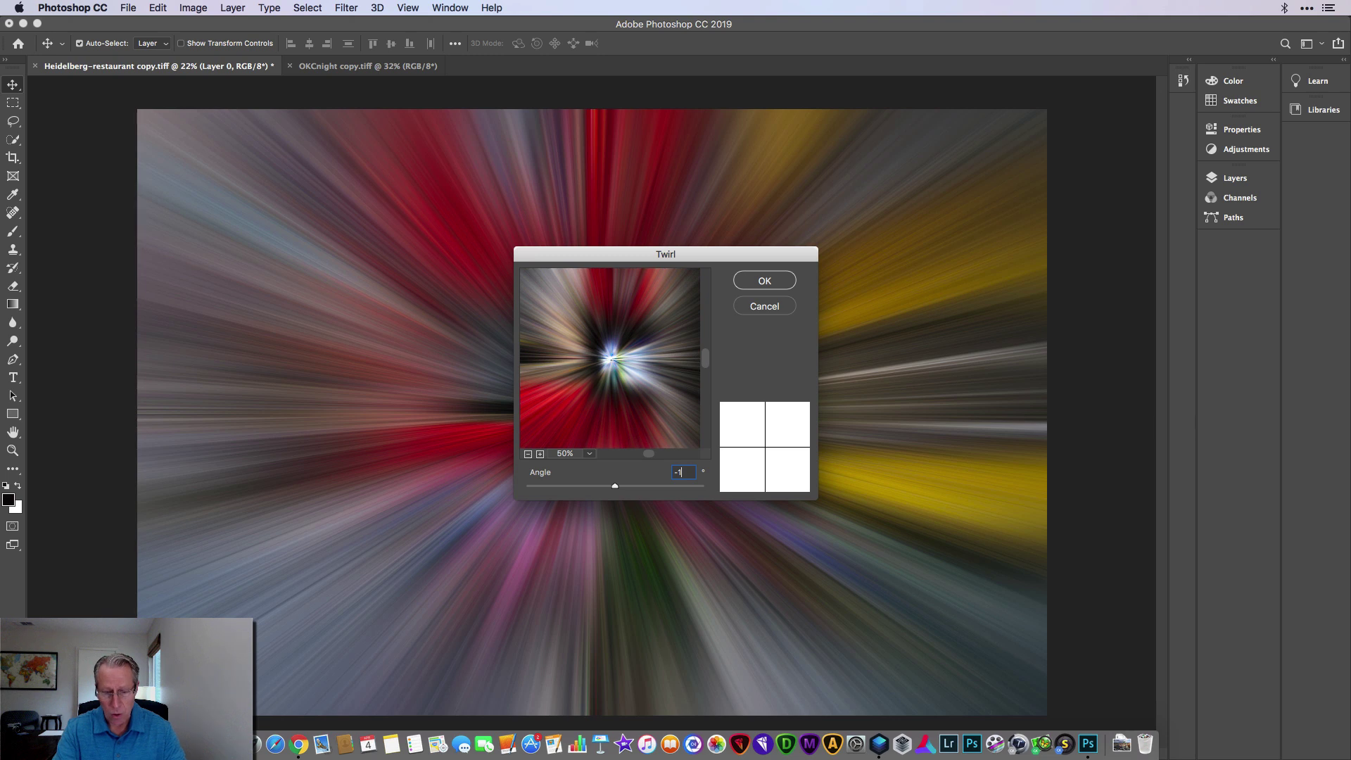
left_click(760, 280)
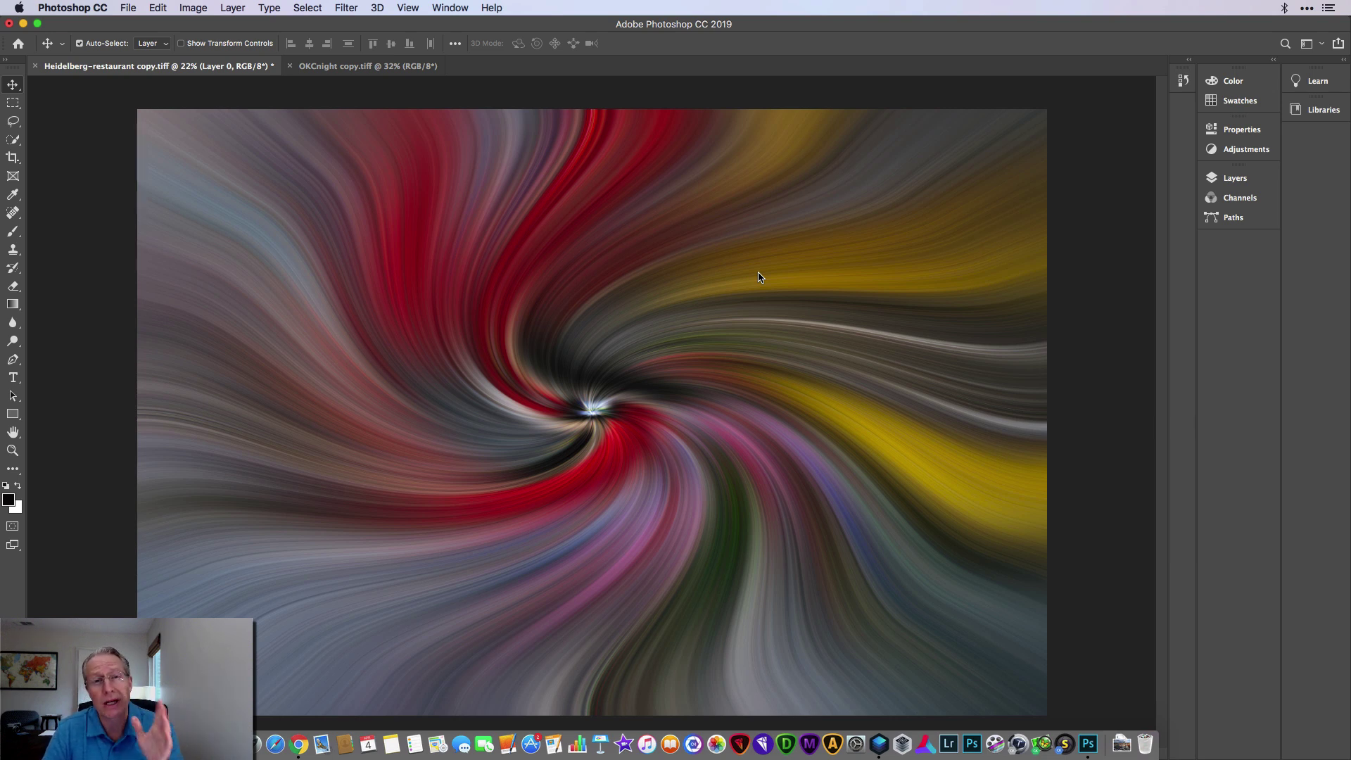
Set the blending mode of the restaurant layer's Twirl smart filter to Lighten
left_click(1244, 180)
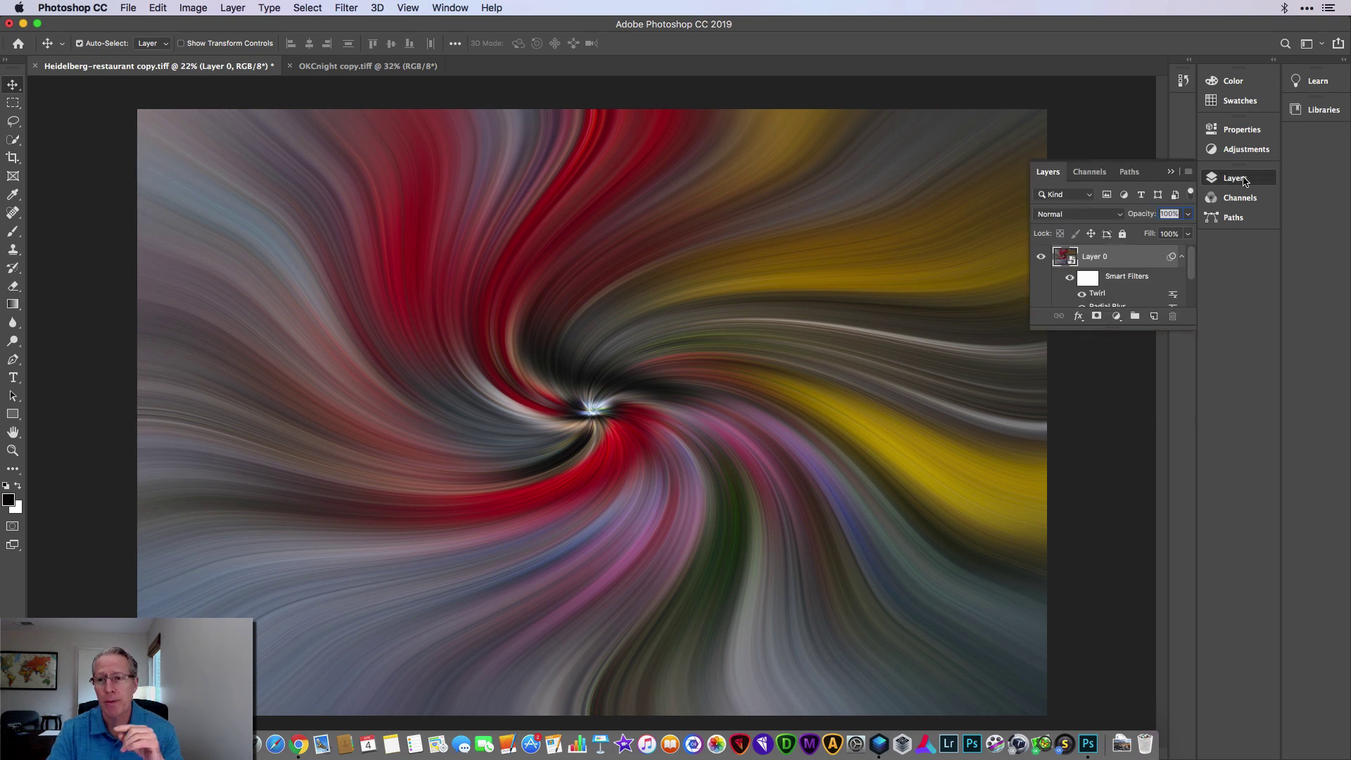
scroll(1149, 279, "down", 1)
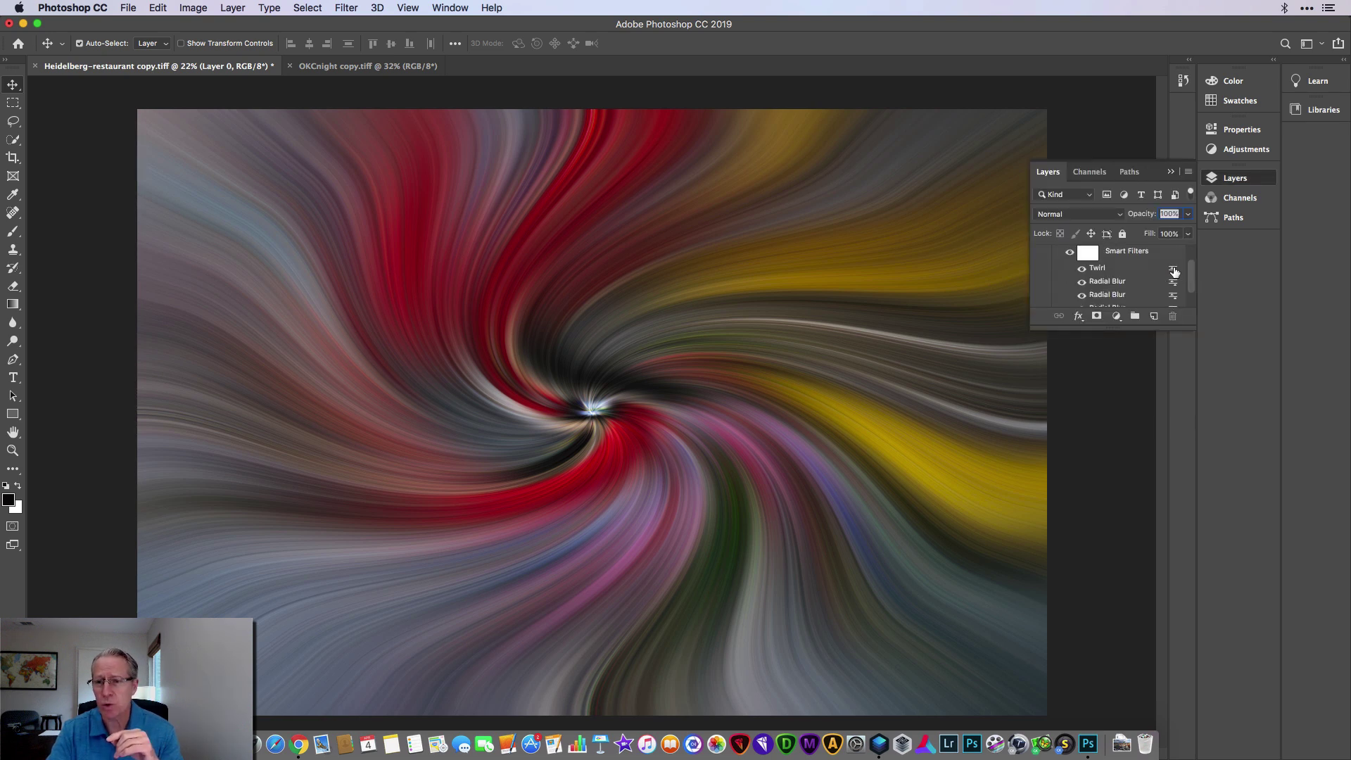
double_click(1173, 271)
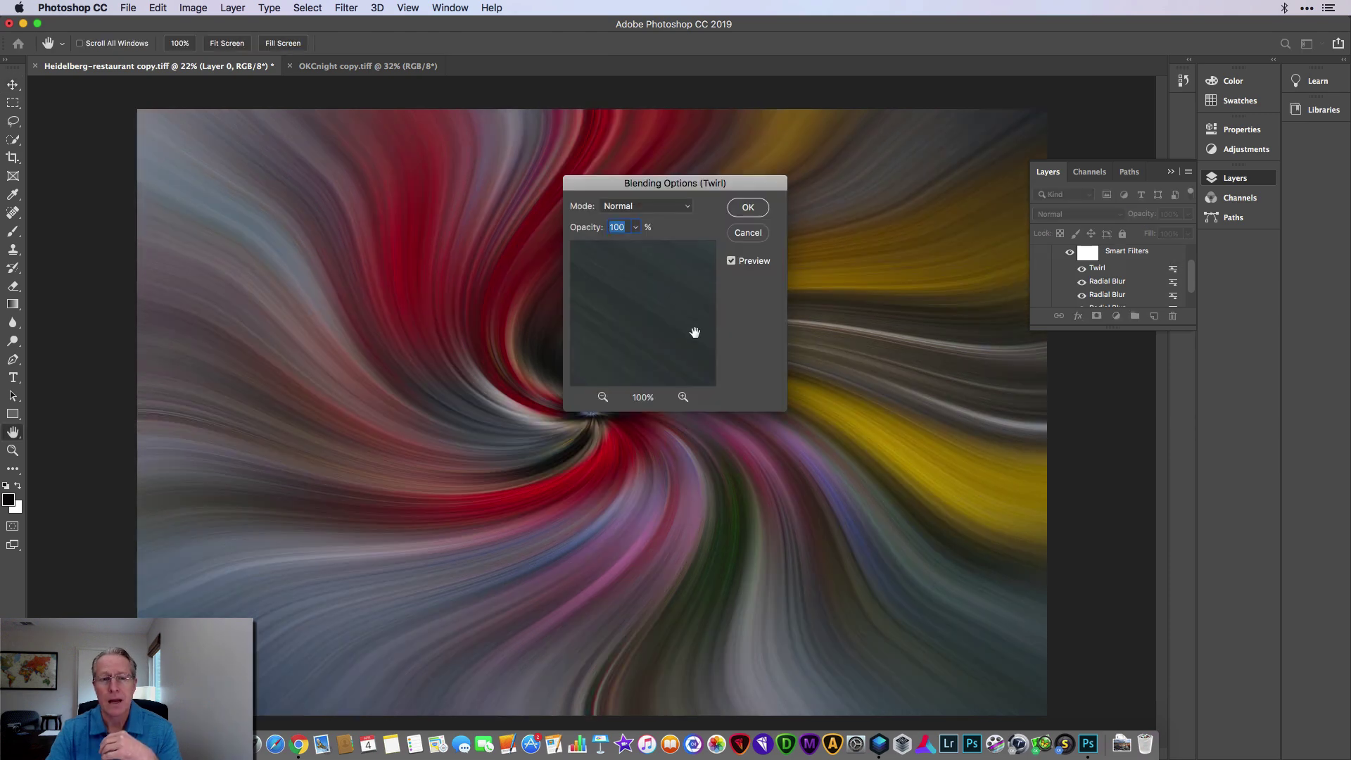
left_click(656, 206)
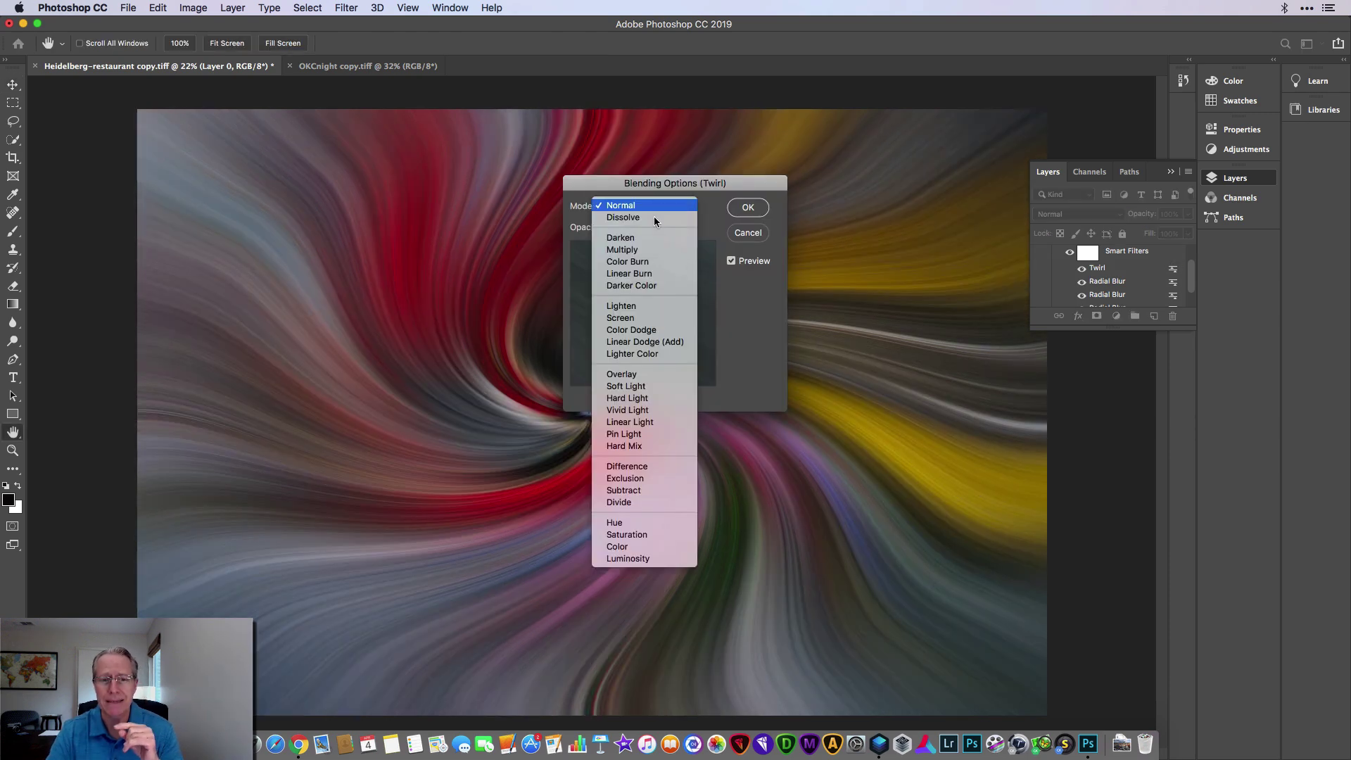
left_click(648, 307)
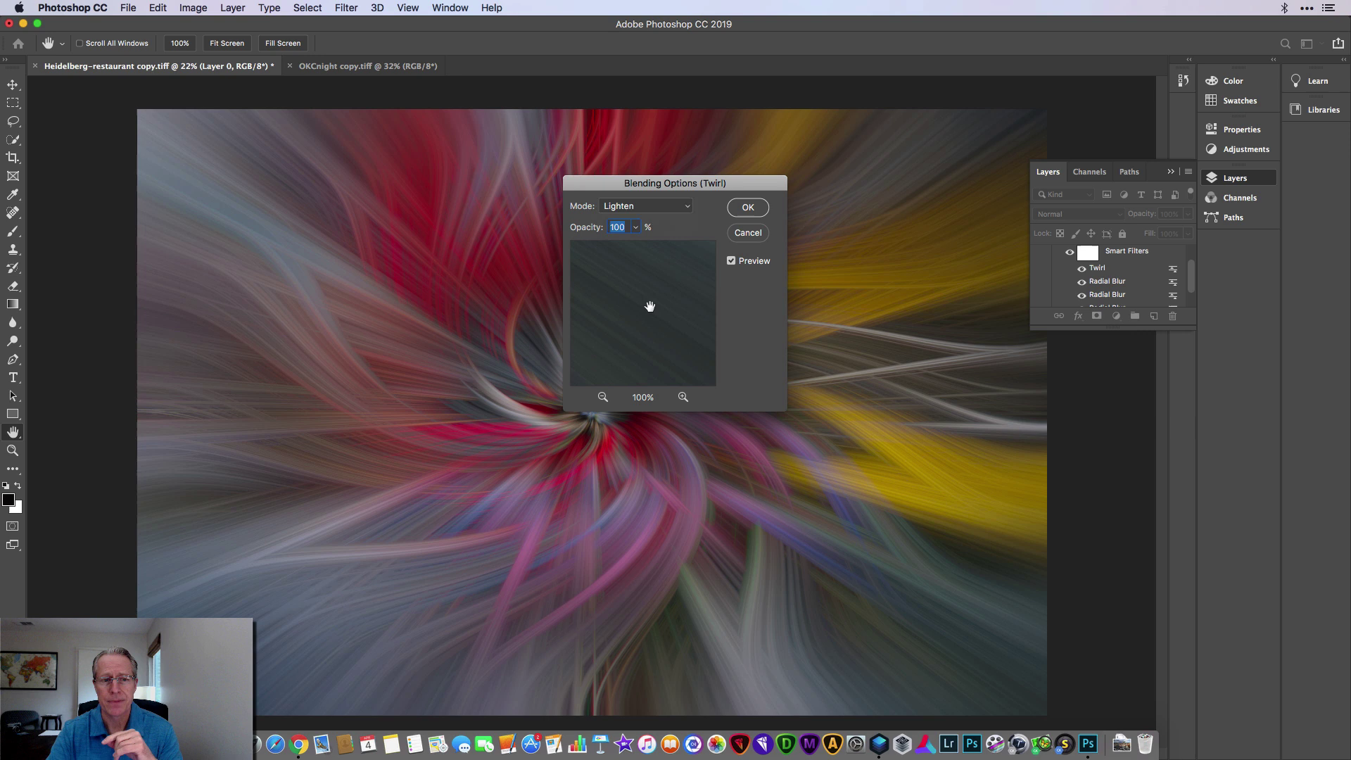
left_click(746, 210)
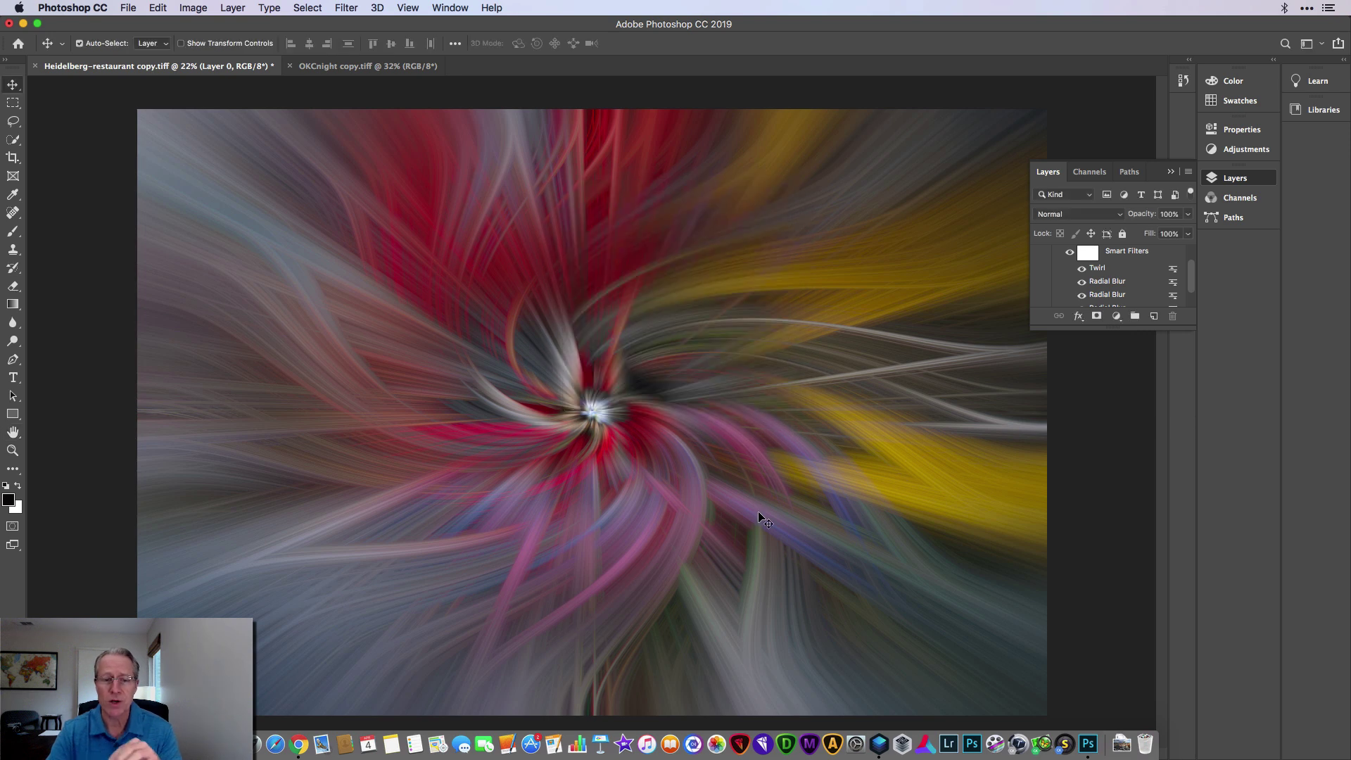
left_click(1240, 180)
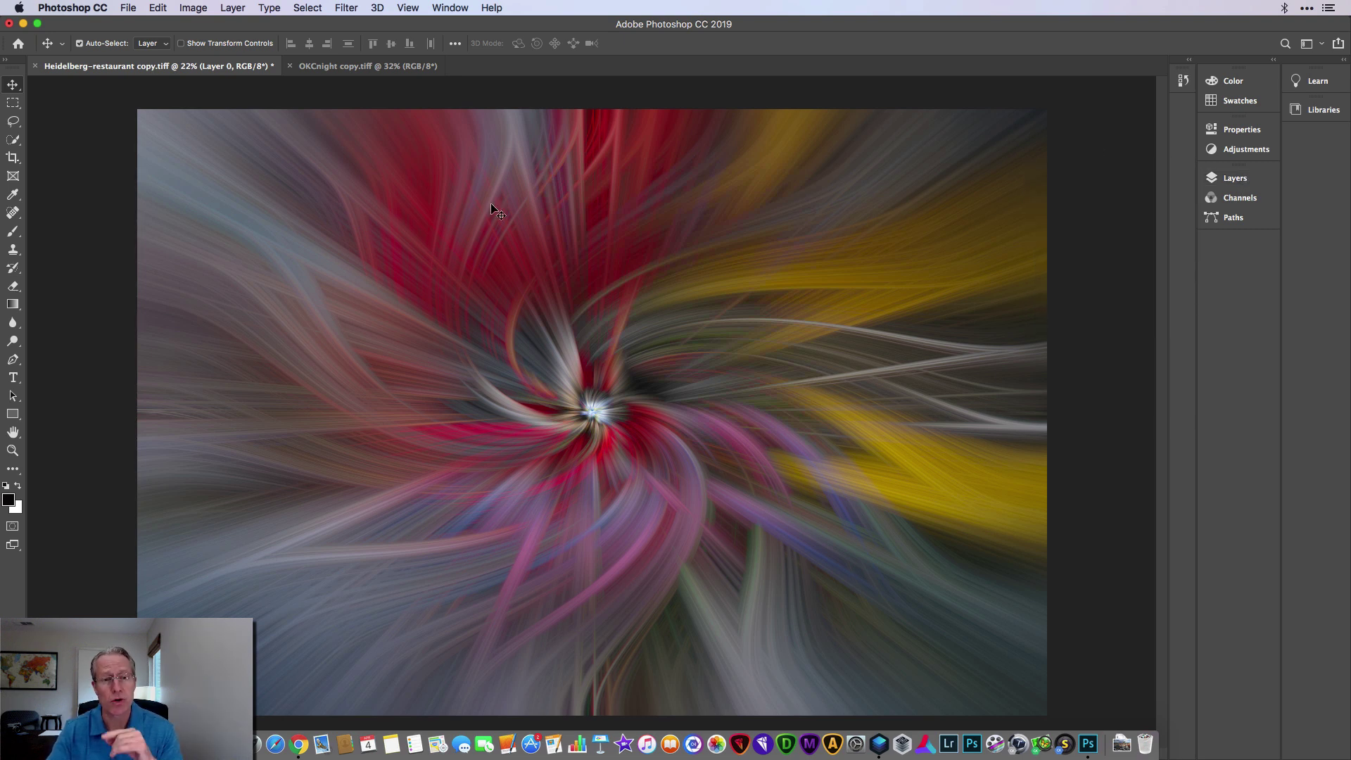
Apply a second Twirl distortion with an angle of 100 degrees to the restaurant layer
left_click(348, 6)
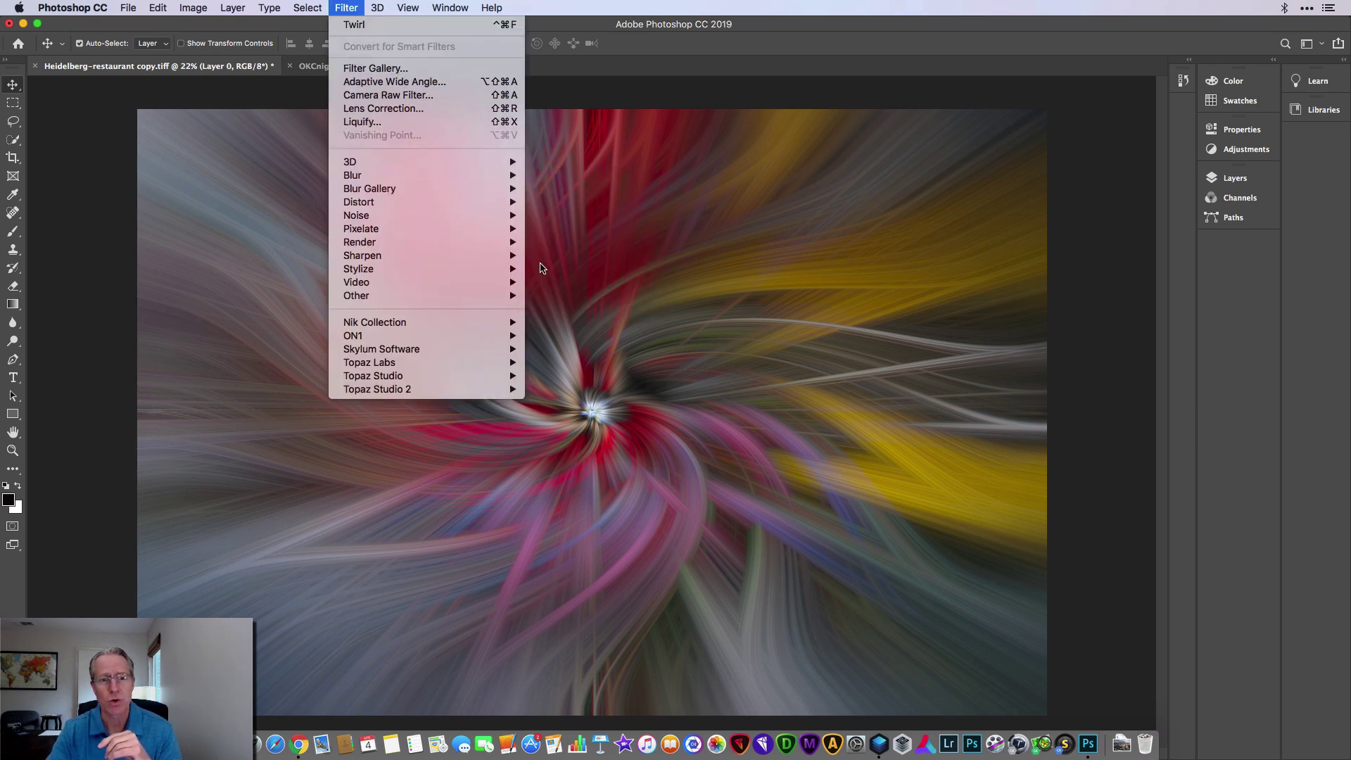
mouse_move(512, 204)
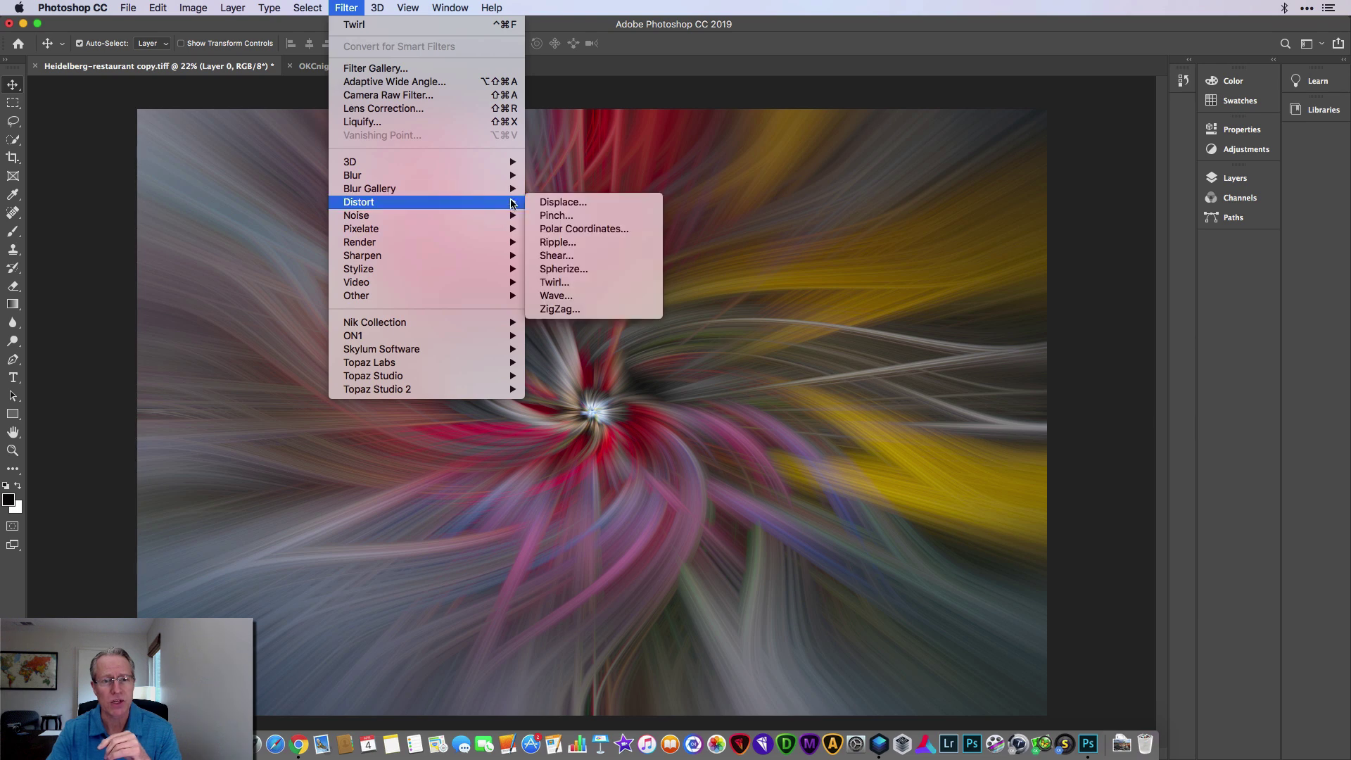
left_click(563, 282)
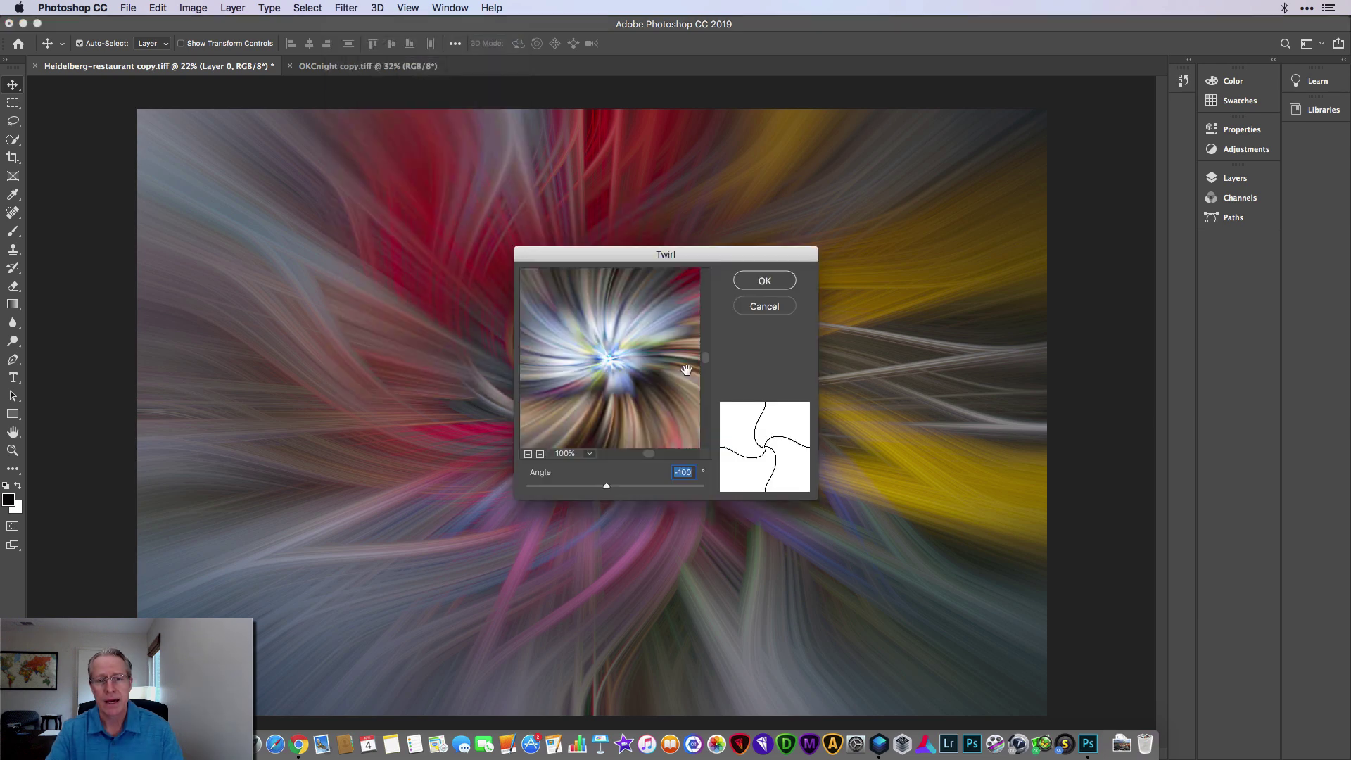
type("100")
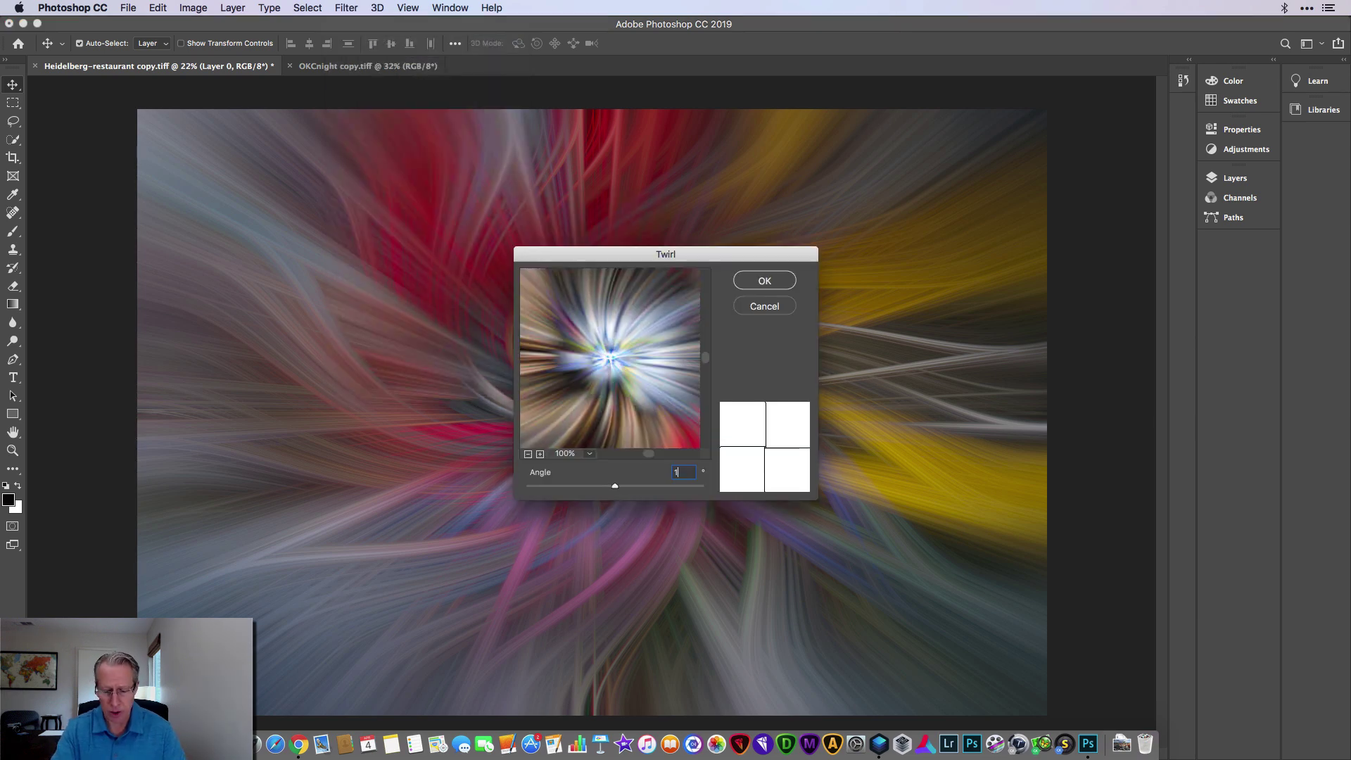
left_click(766, 281)
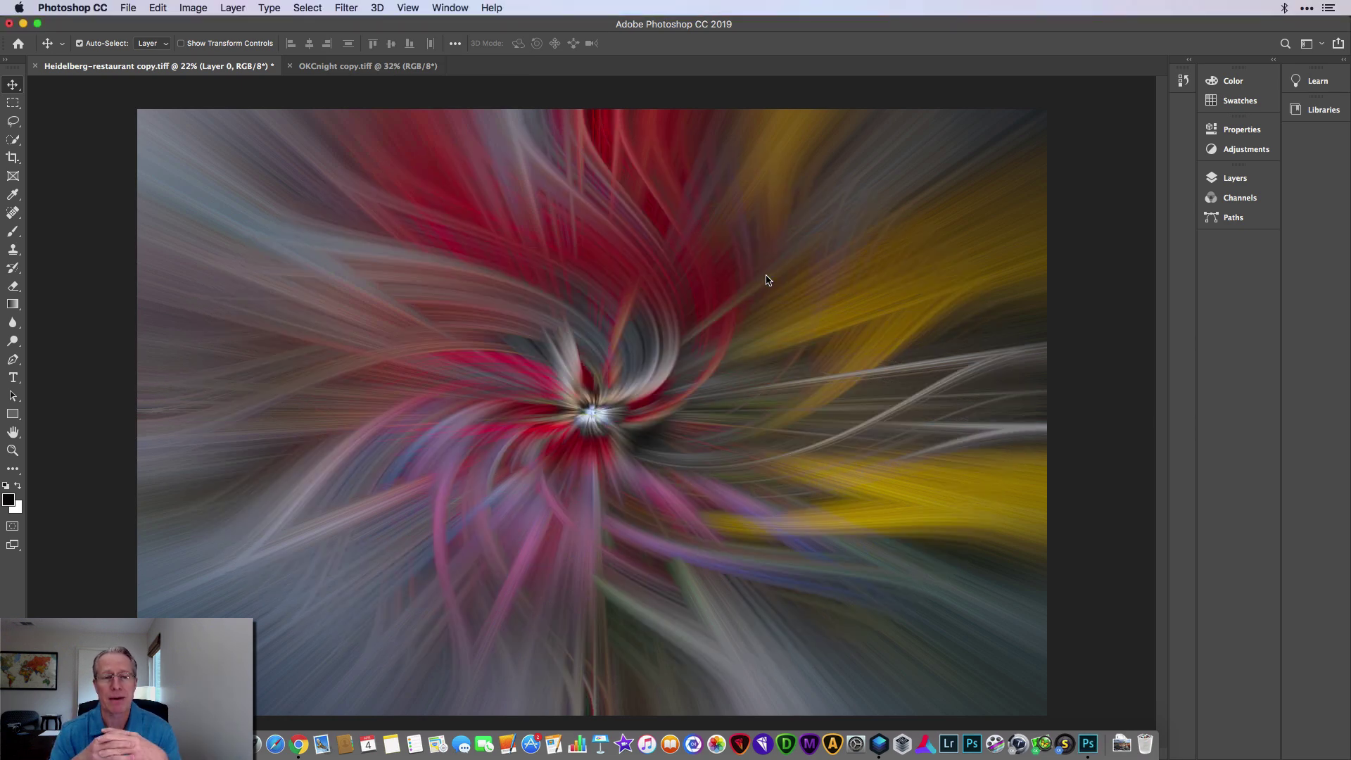
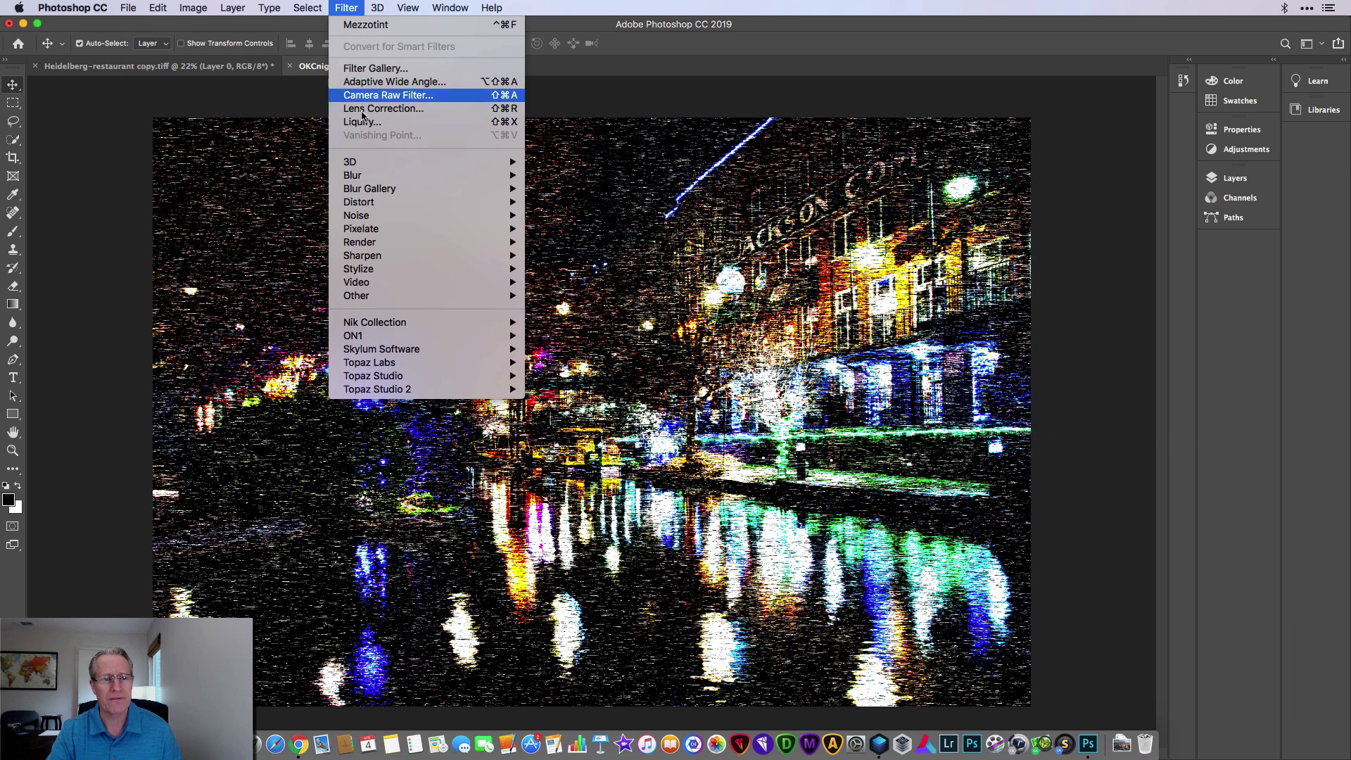
Apply a Radial Blur three times to the OKCnight photo layer, each with amount 100, the Zoom method and Good quality
left_click(567, 269)
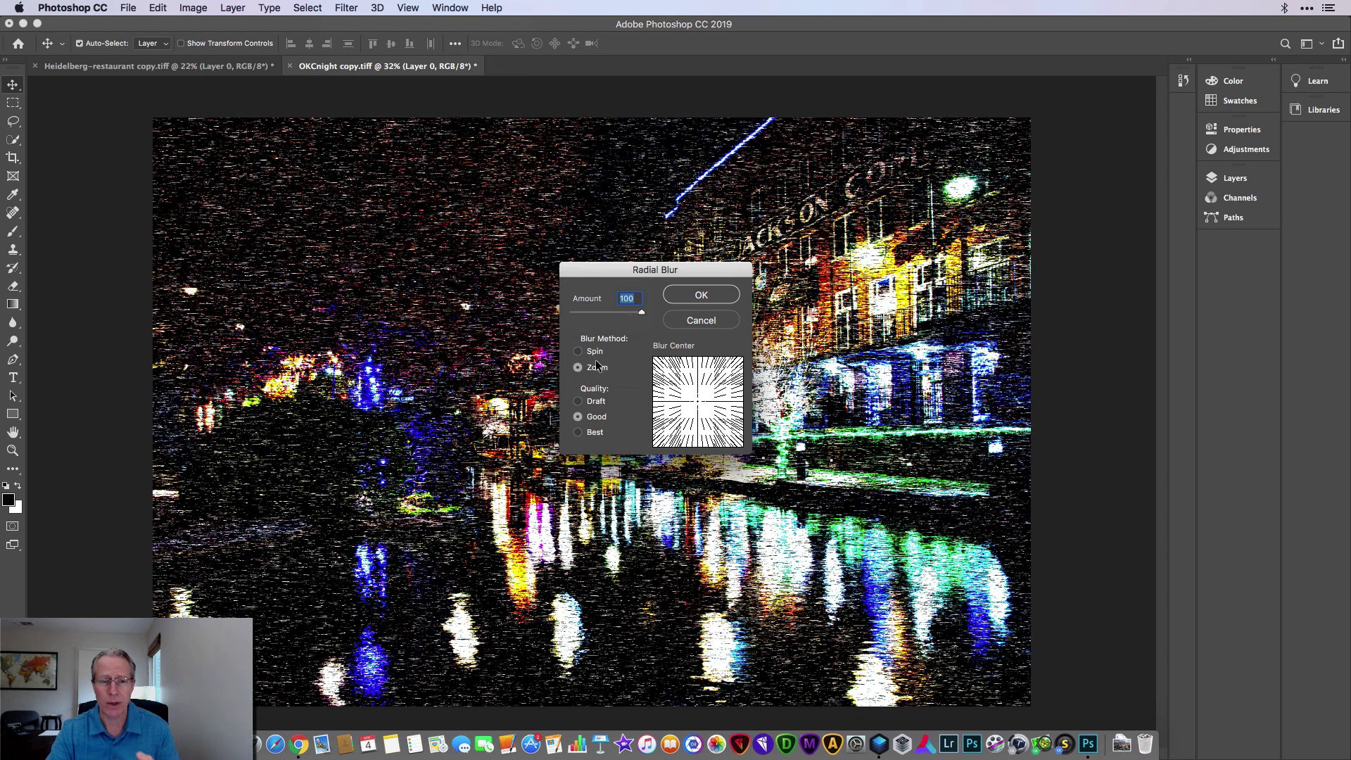
left_click(688, 300)
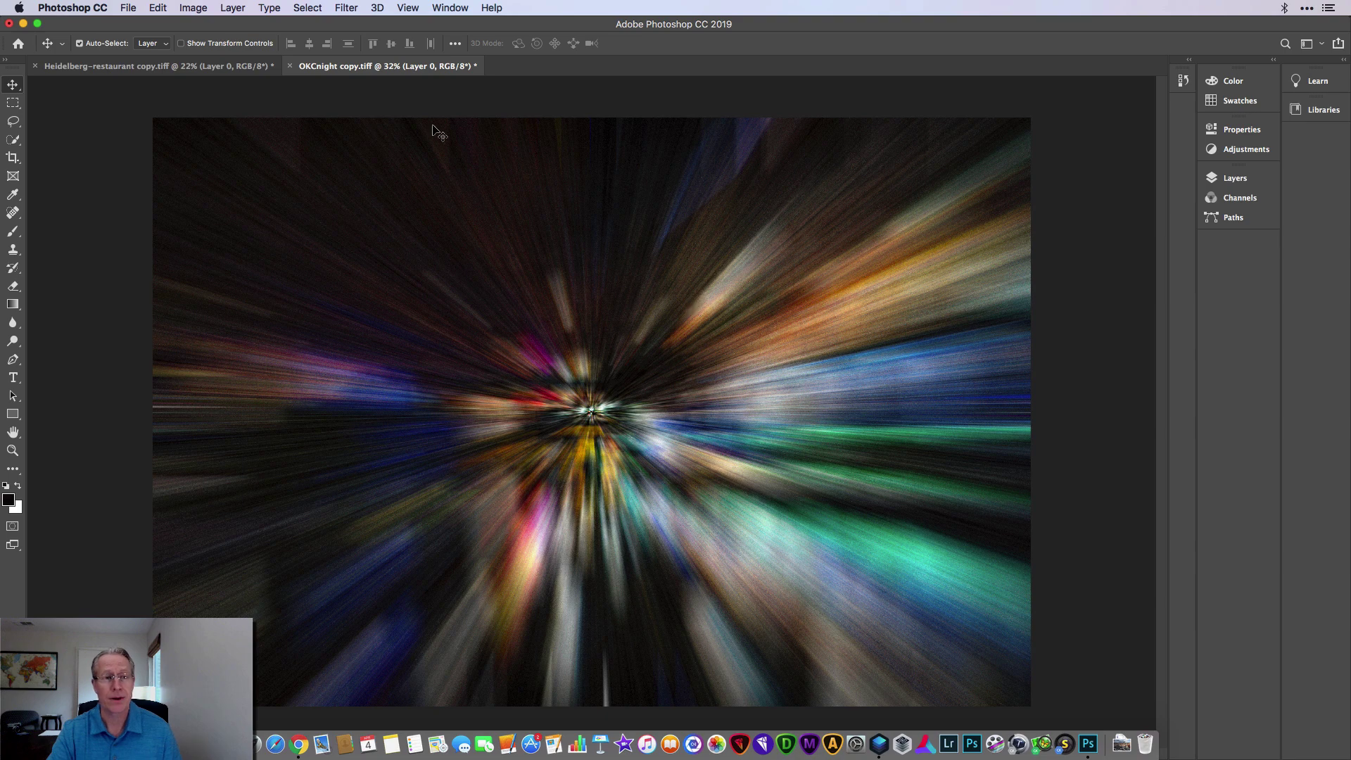
left_click(344, 8)
left_click(366, 24)
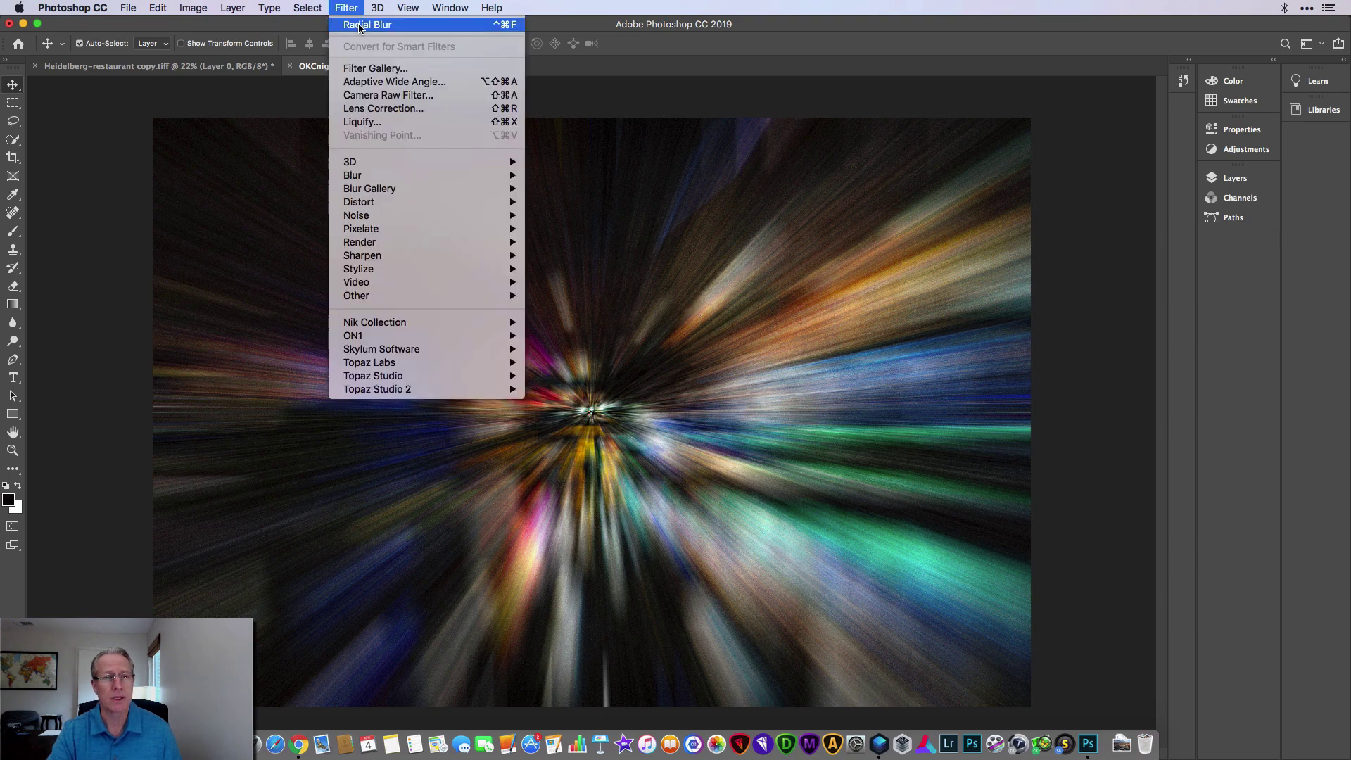
left_click(721, 295)
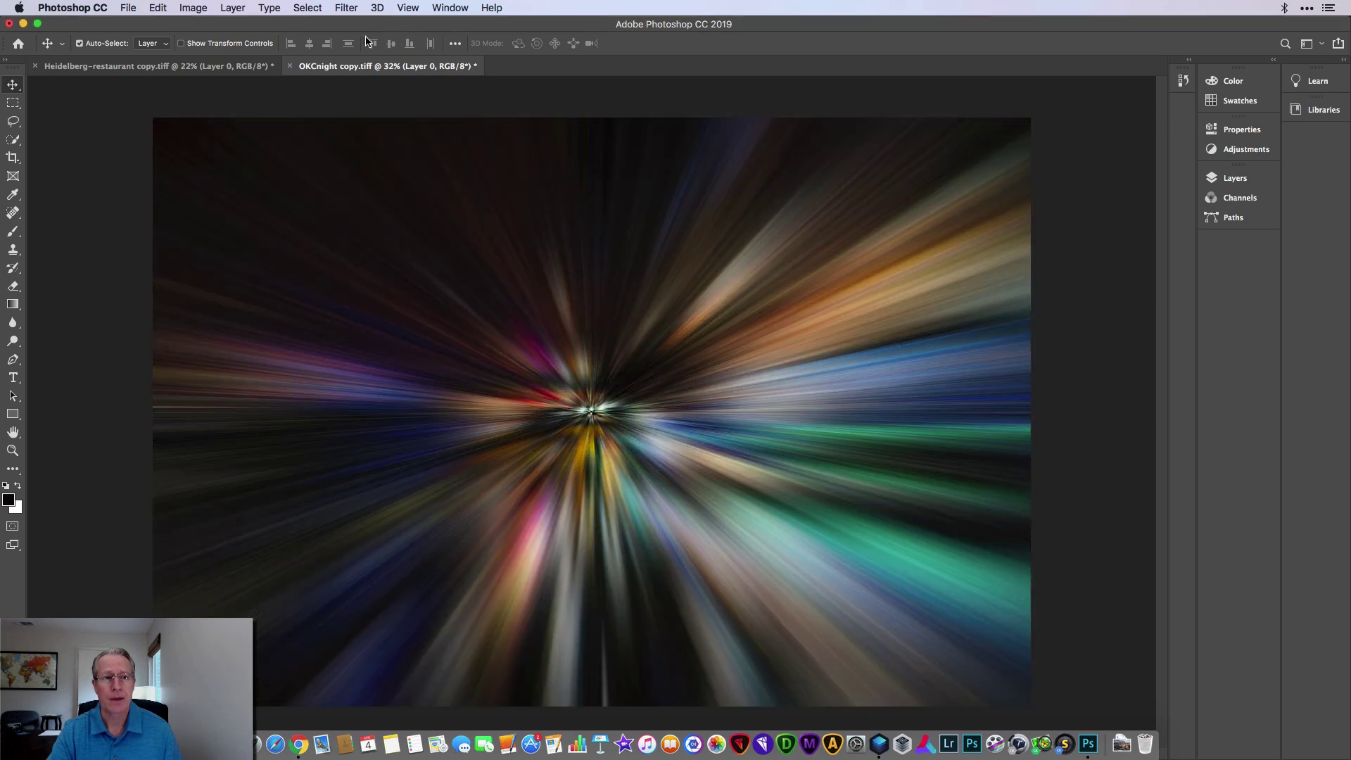
left_click(345, 8)
left_click(365, 23)
left_click(710, 294)
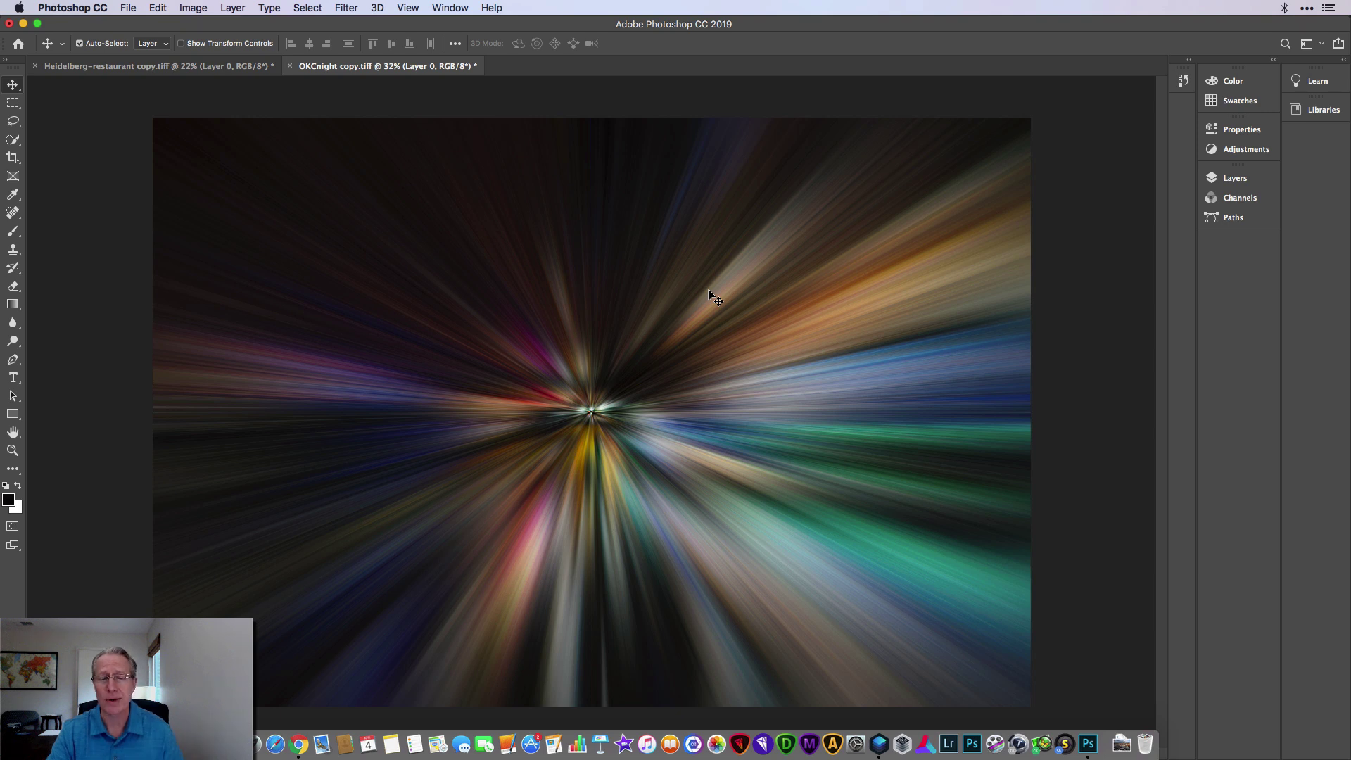
Apply a Twirl distortion with an angle of -100 degrees to the blurred OKCnight layer
left_click(345, 10)
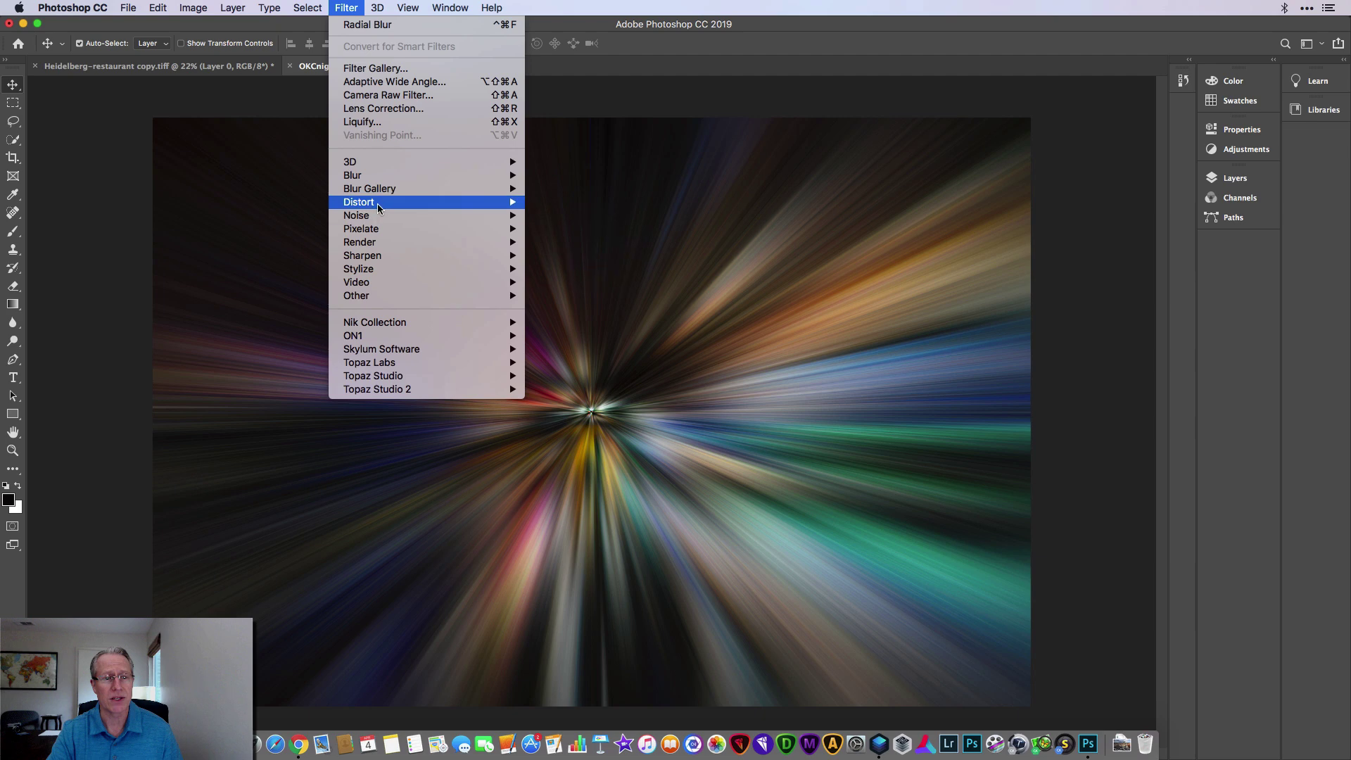
mouse_move(377, 205)
left_click(555, 282)
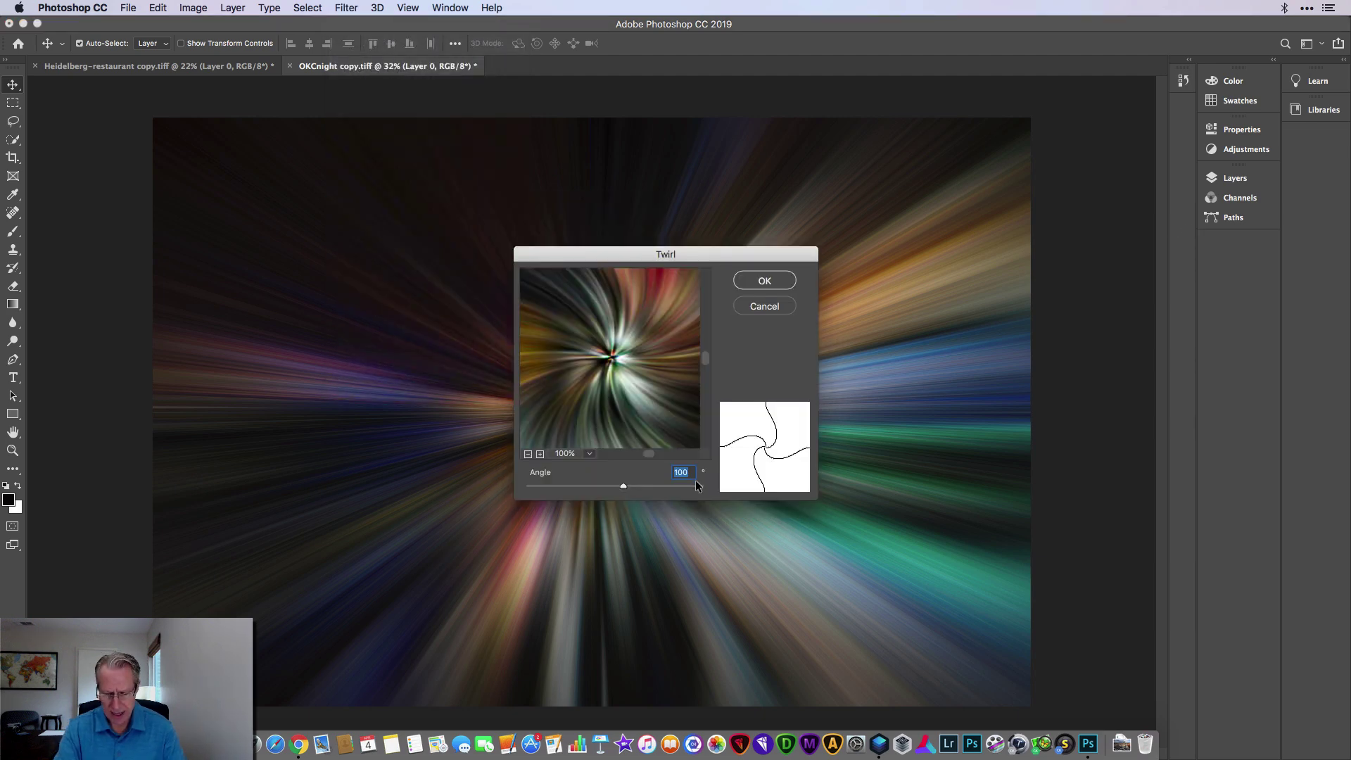
type("-100")
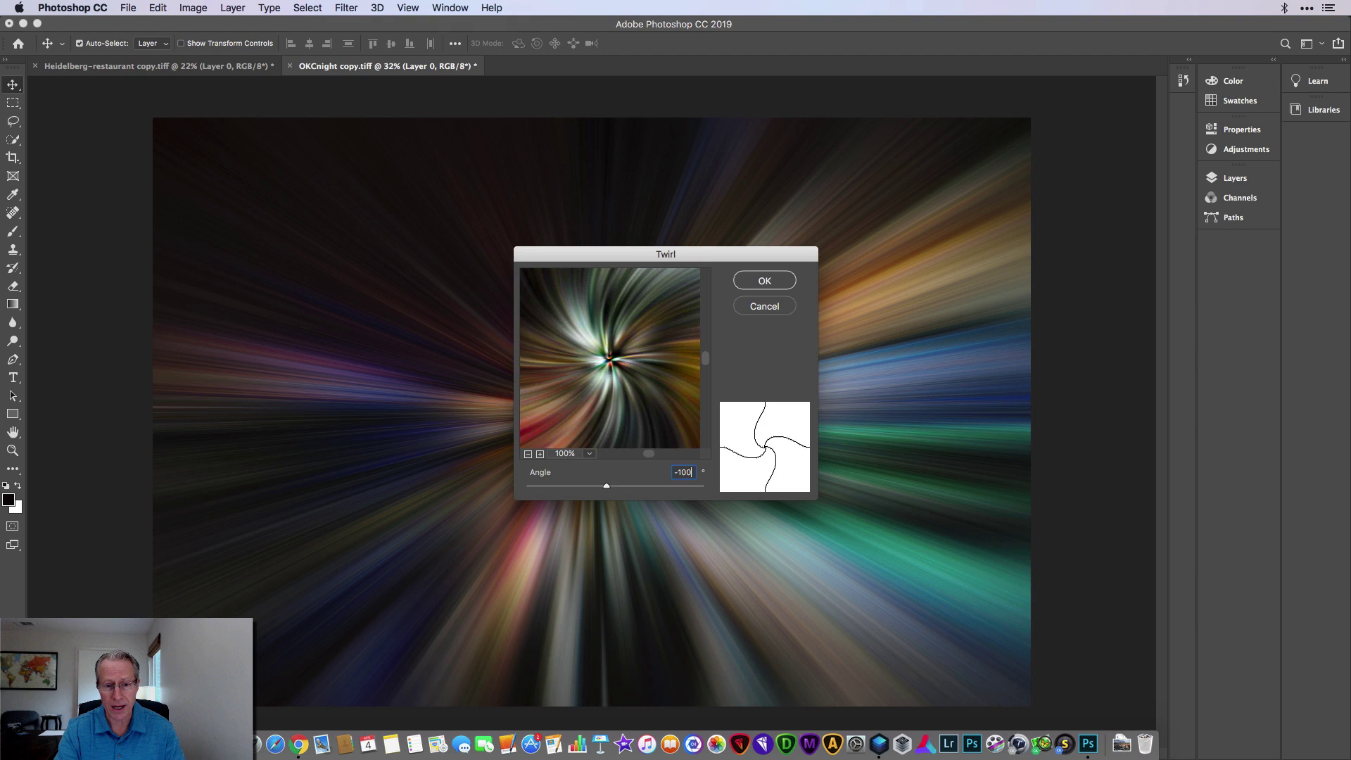
left_click(764, 280)
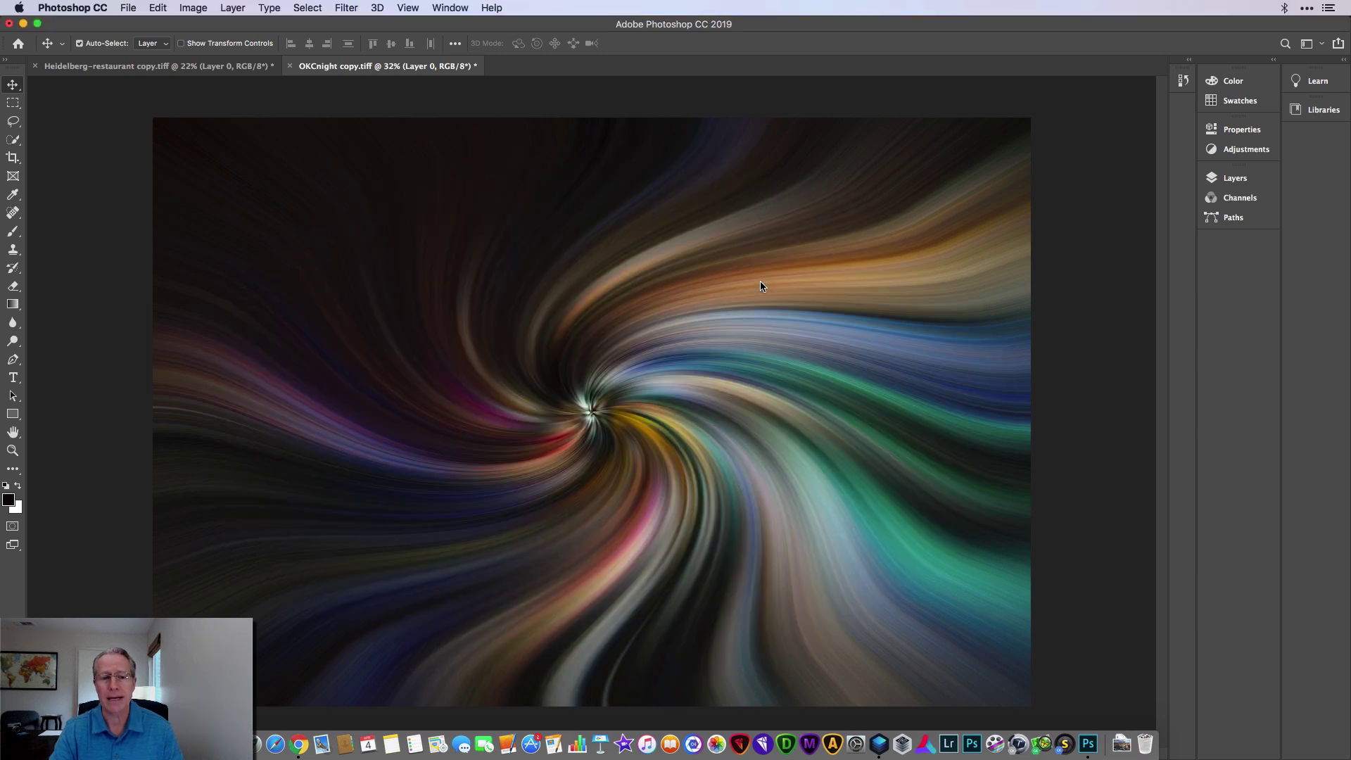
Set the blending mode of the OKCnight layer's Twirl smart filter to Lighten
left_click(1233, 178)
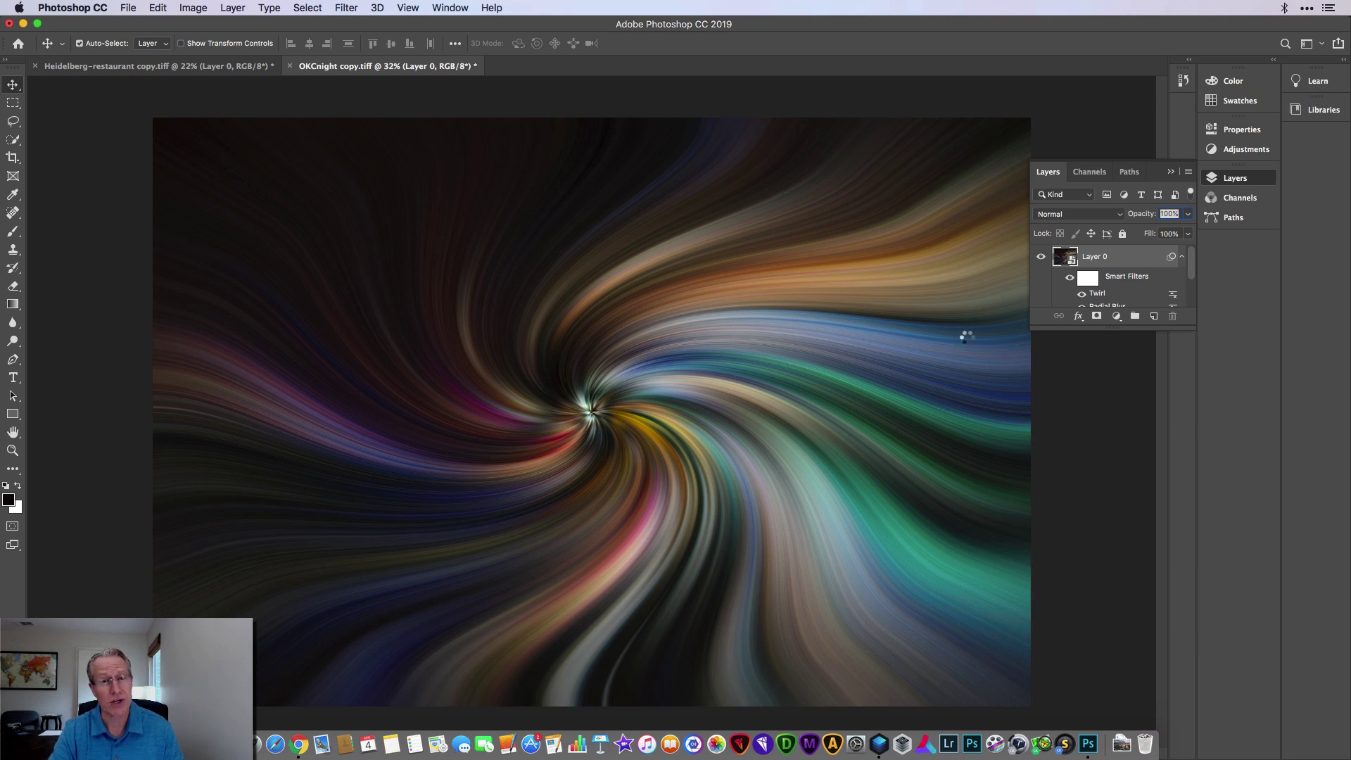
left_click(634, 206)
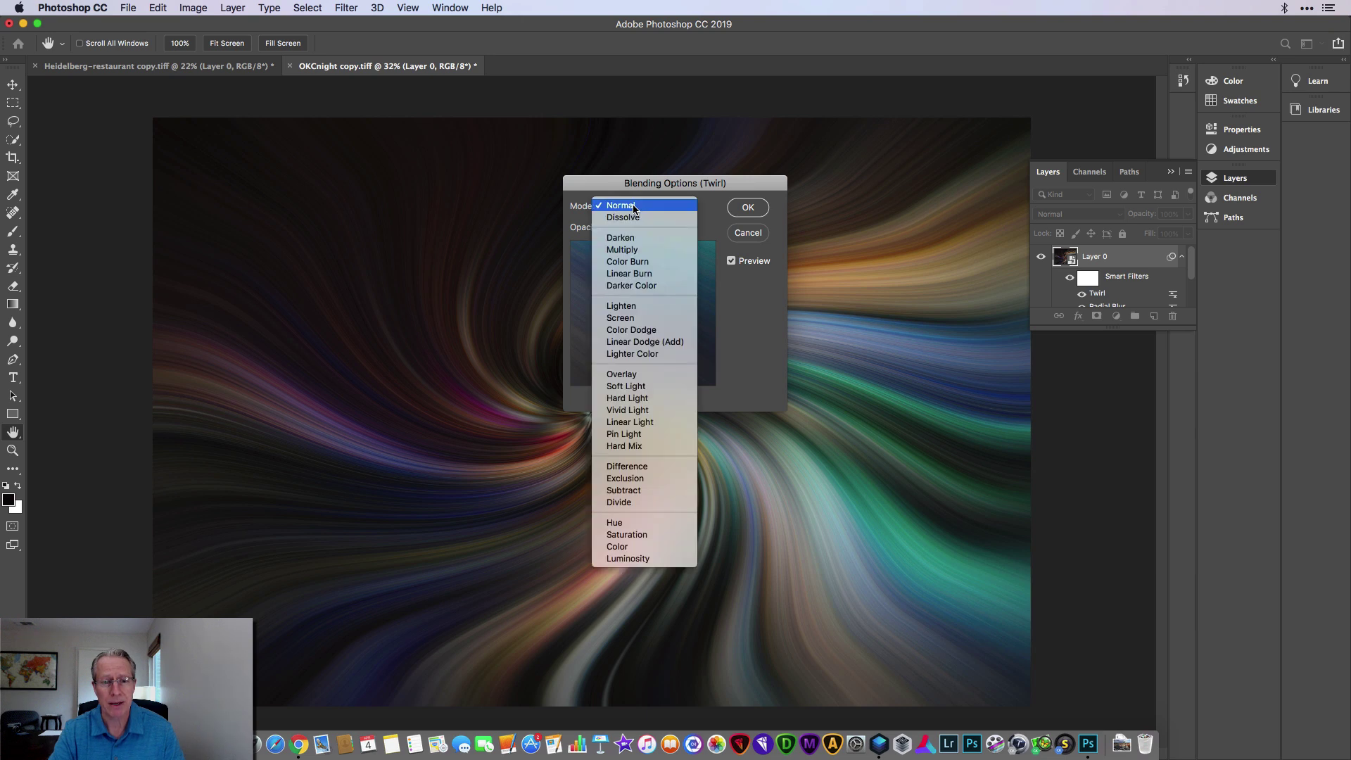
left_click(630, 305)
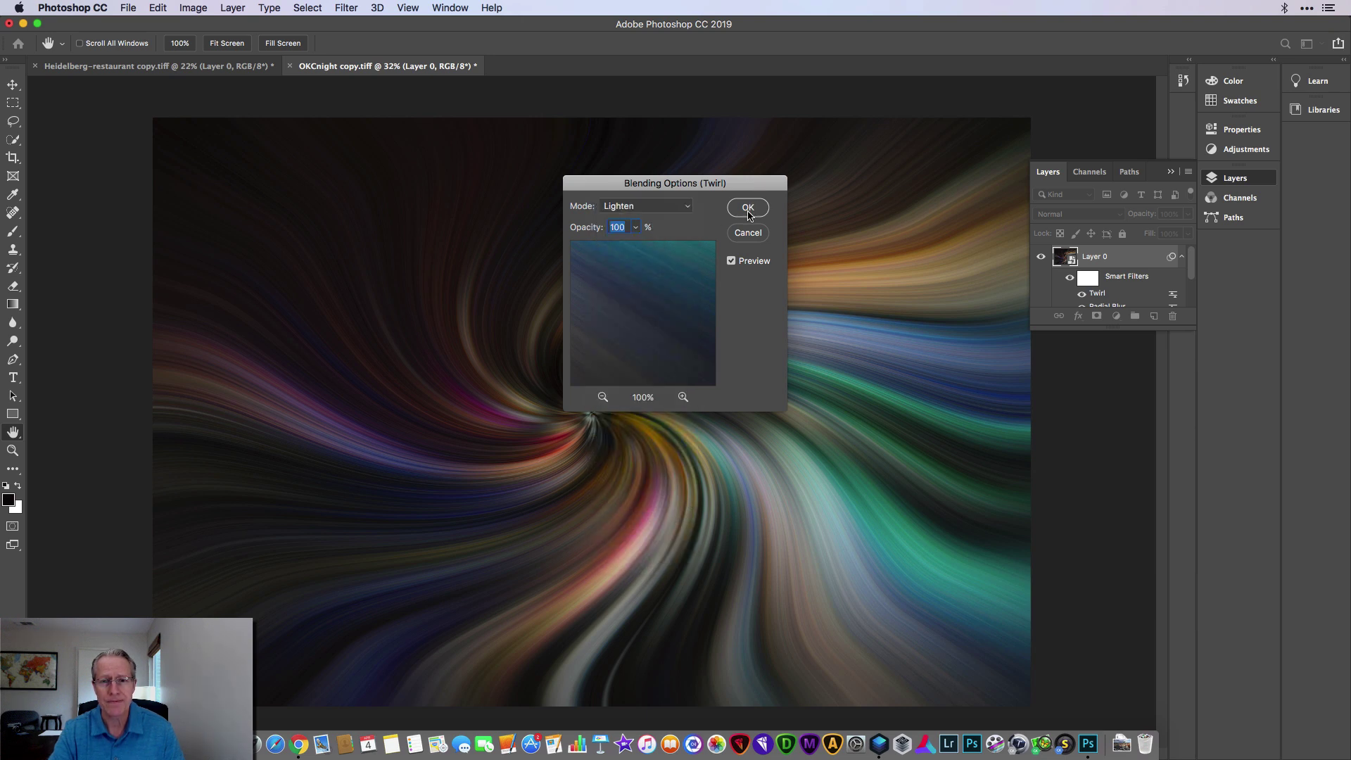
left_click(748, 209)
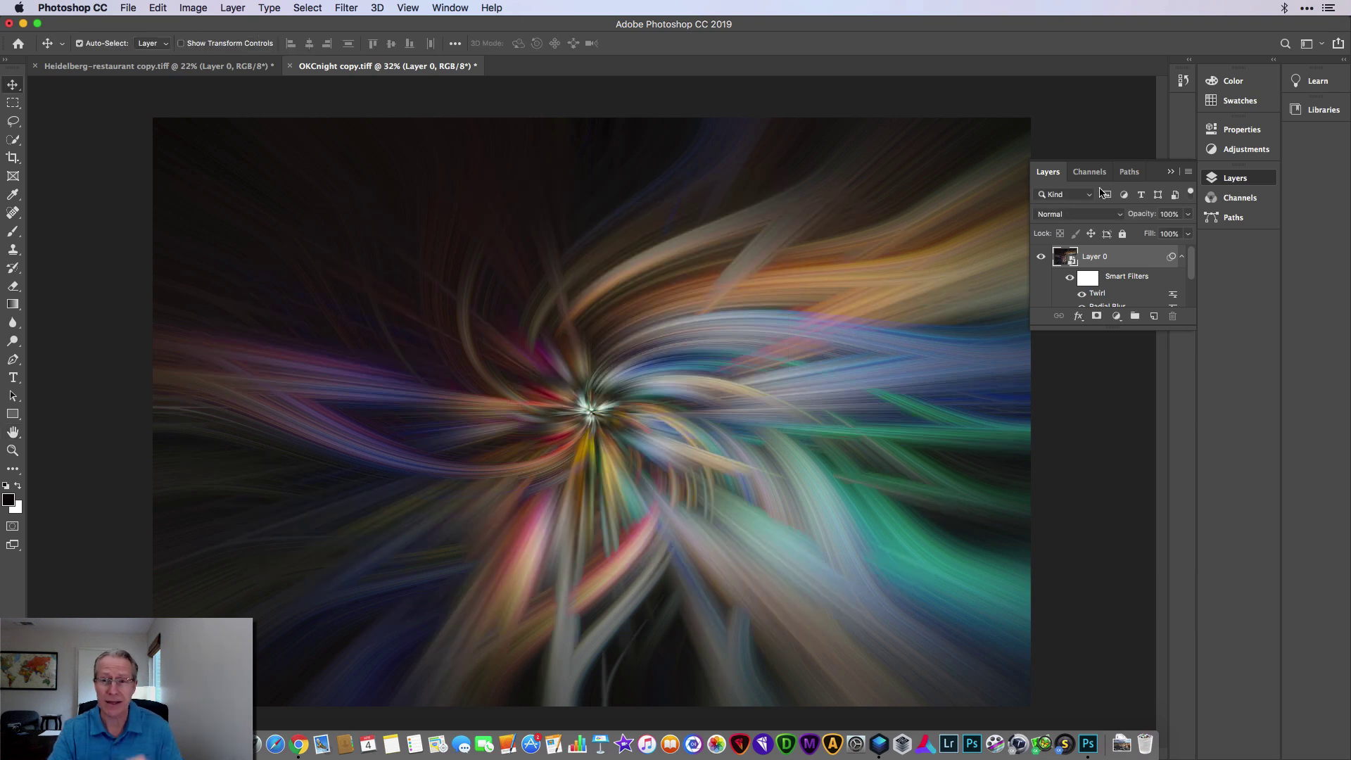
left_click(1227, 181)
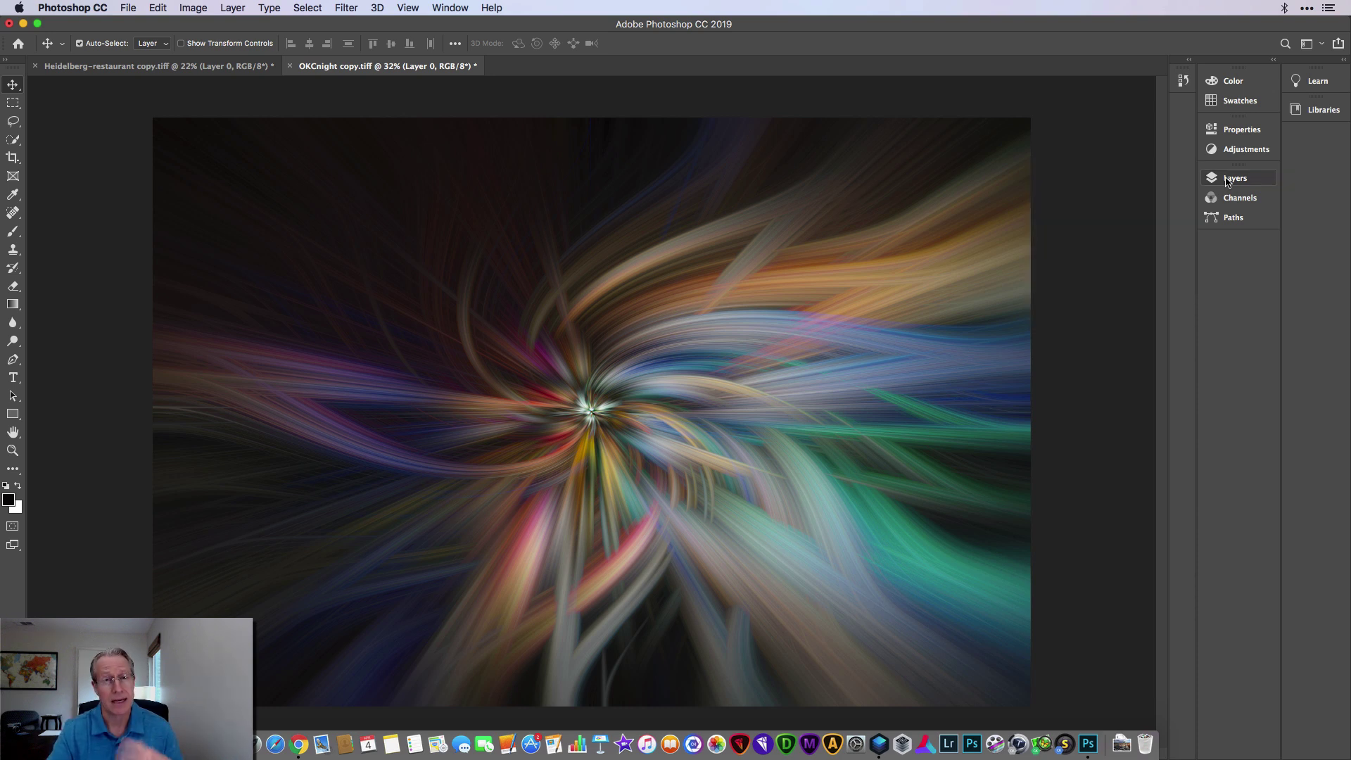
Apply a second Twirl distortion with an angle of 100 degrees to the OKCnight layer
left_click(356, 8)
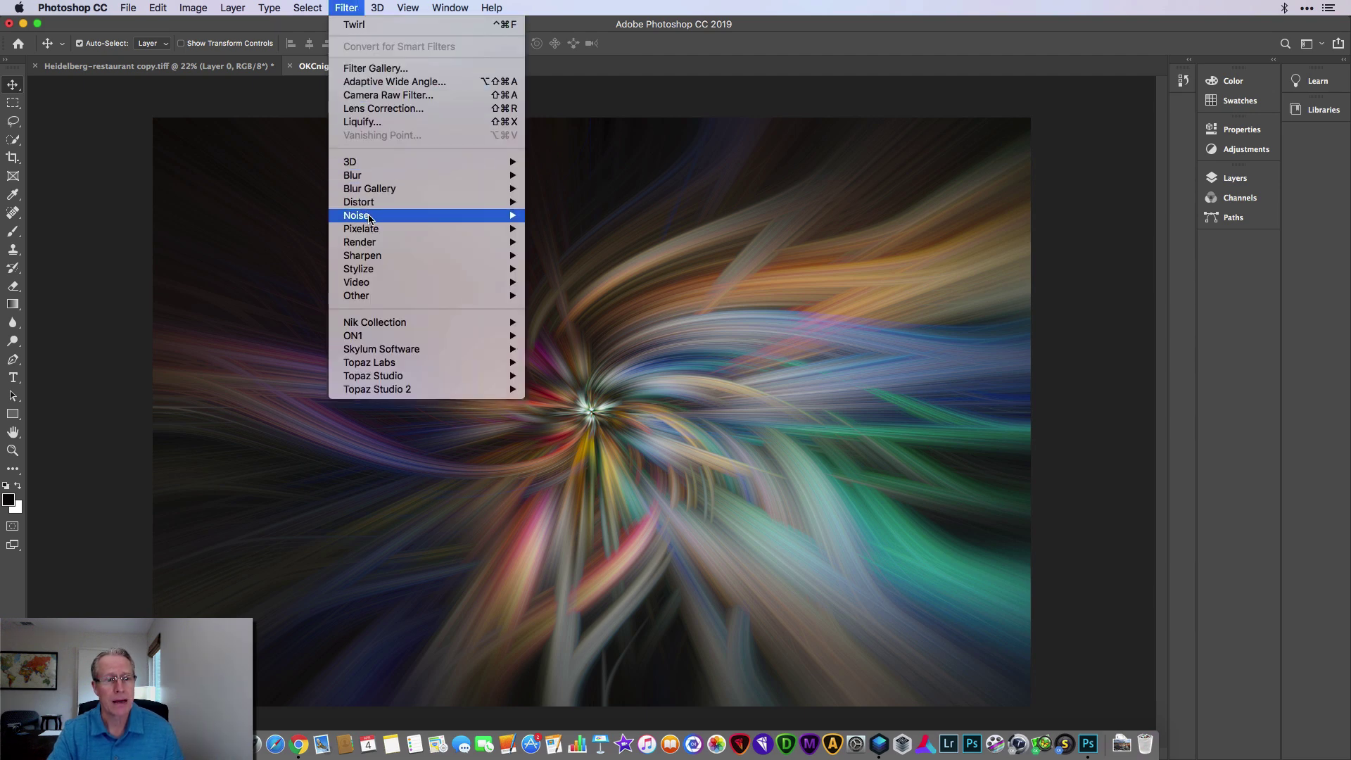
mouse_move(461, 196)
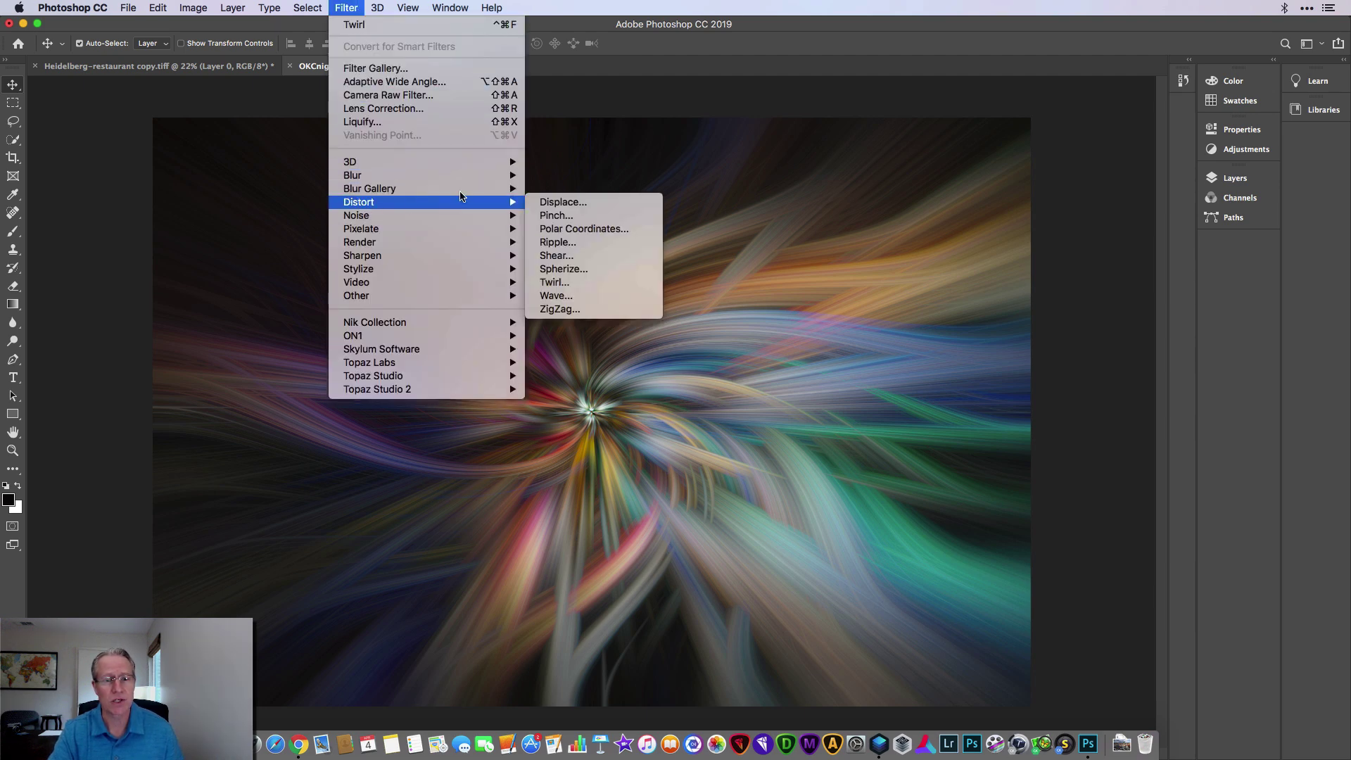
left_click(555, 282)
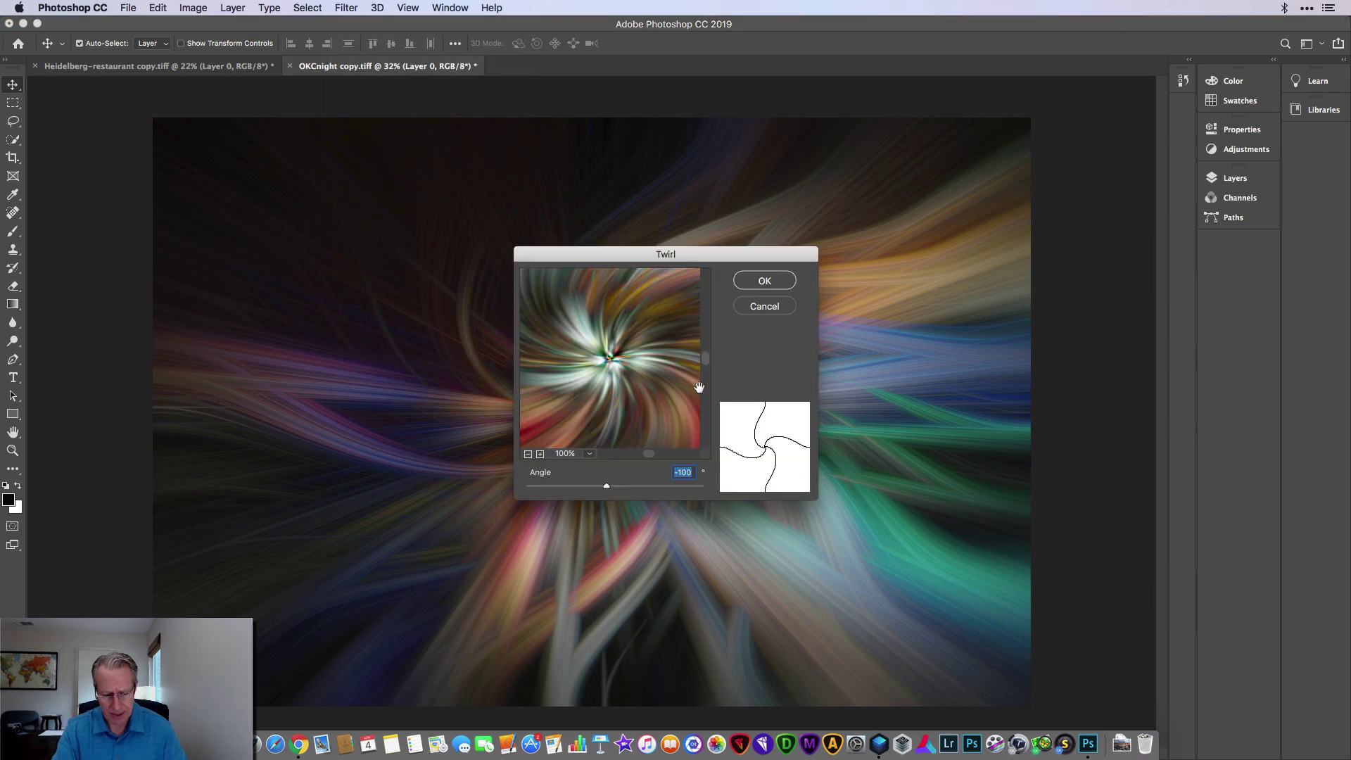
type("100")
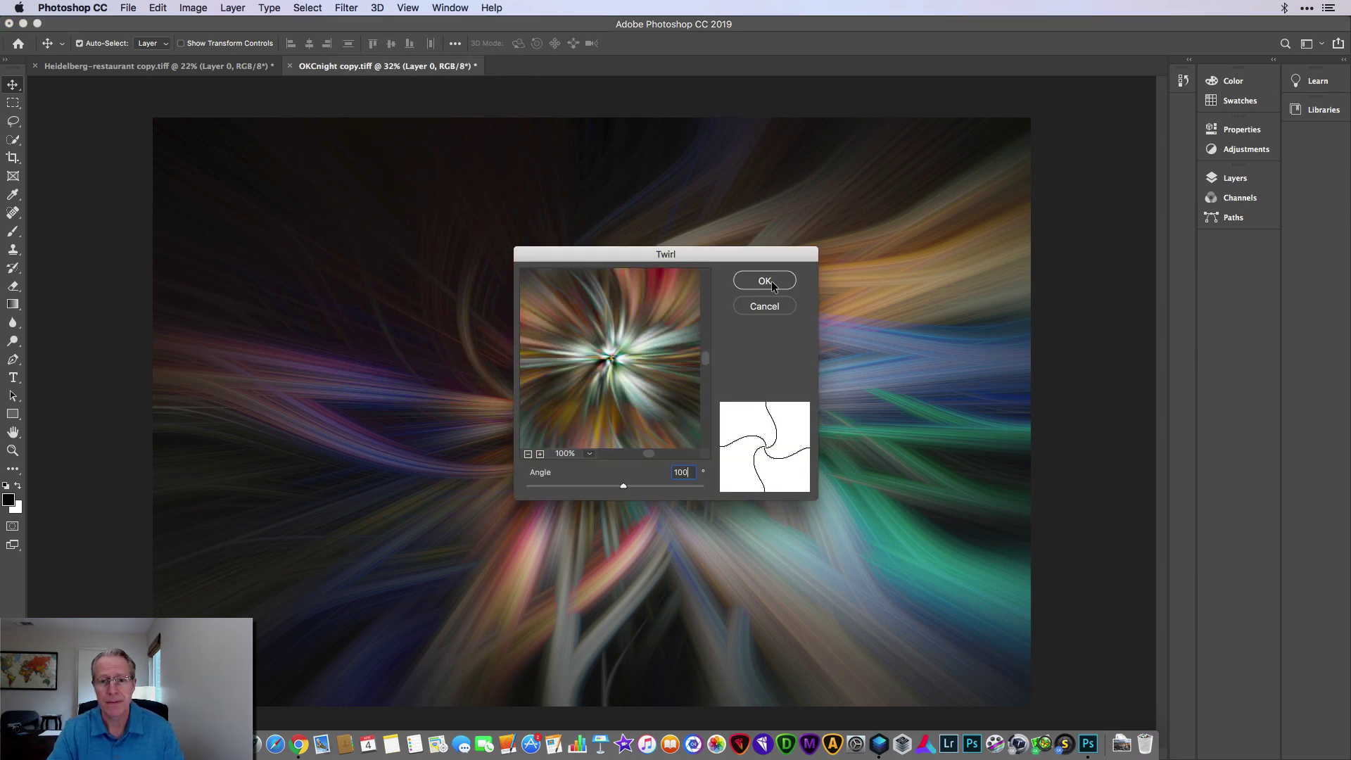
left_click(772, 285)
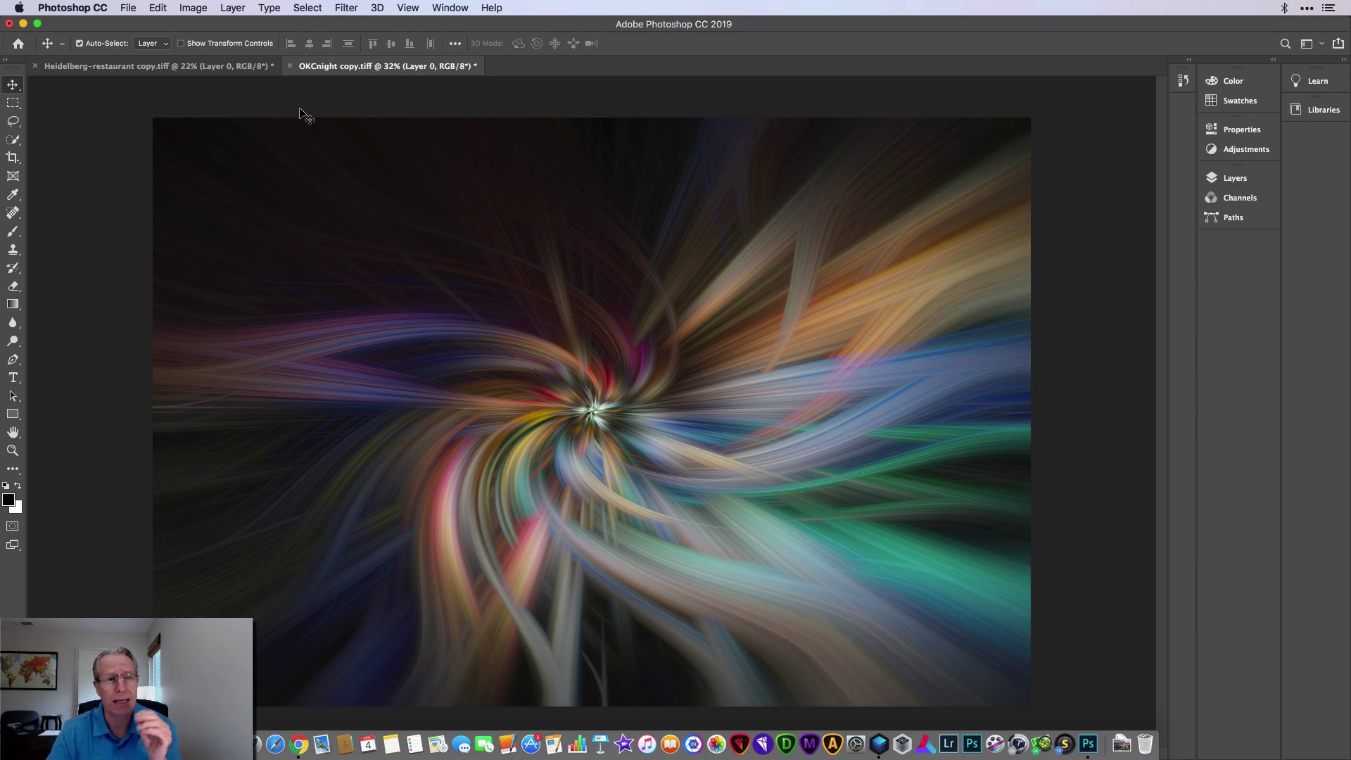
Compare the restaurant and OKCnight twirl images and view the Single Image Edits photos as a gallery in Luminar 4
left_click(234, 68)
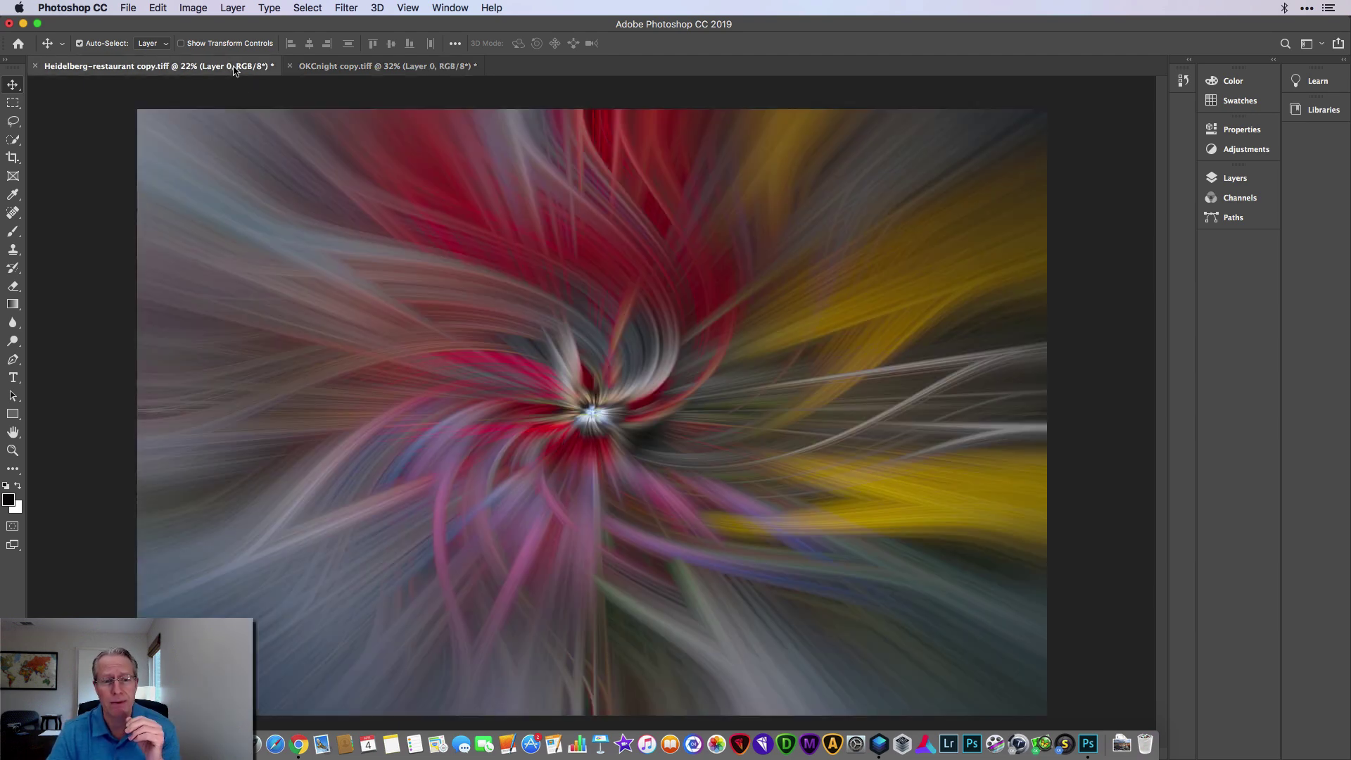
left_click(341, 69)
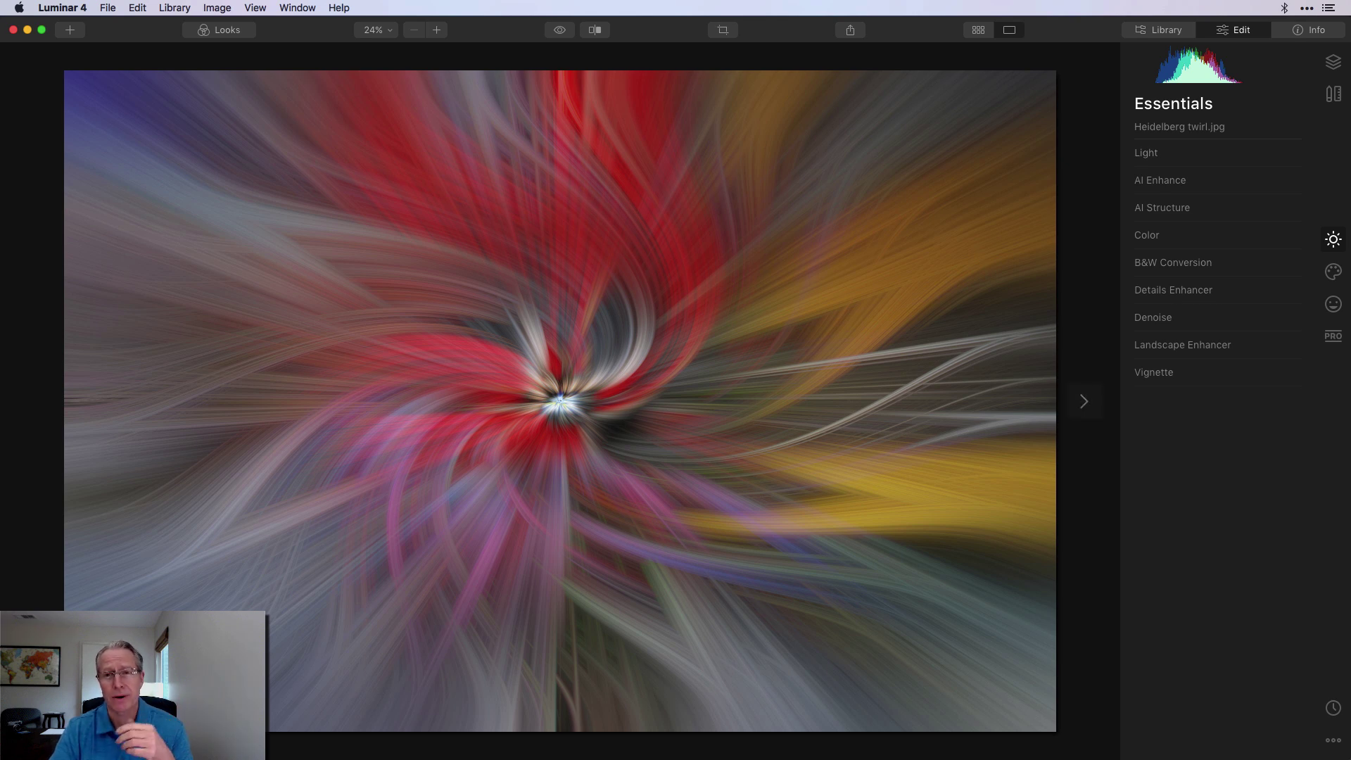
key("i")
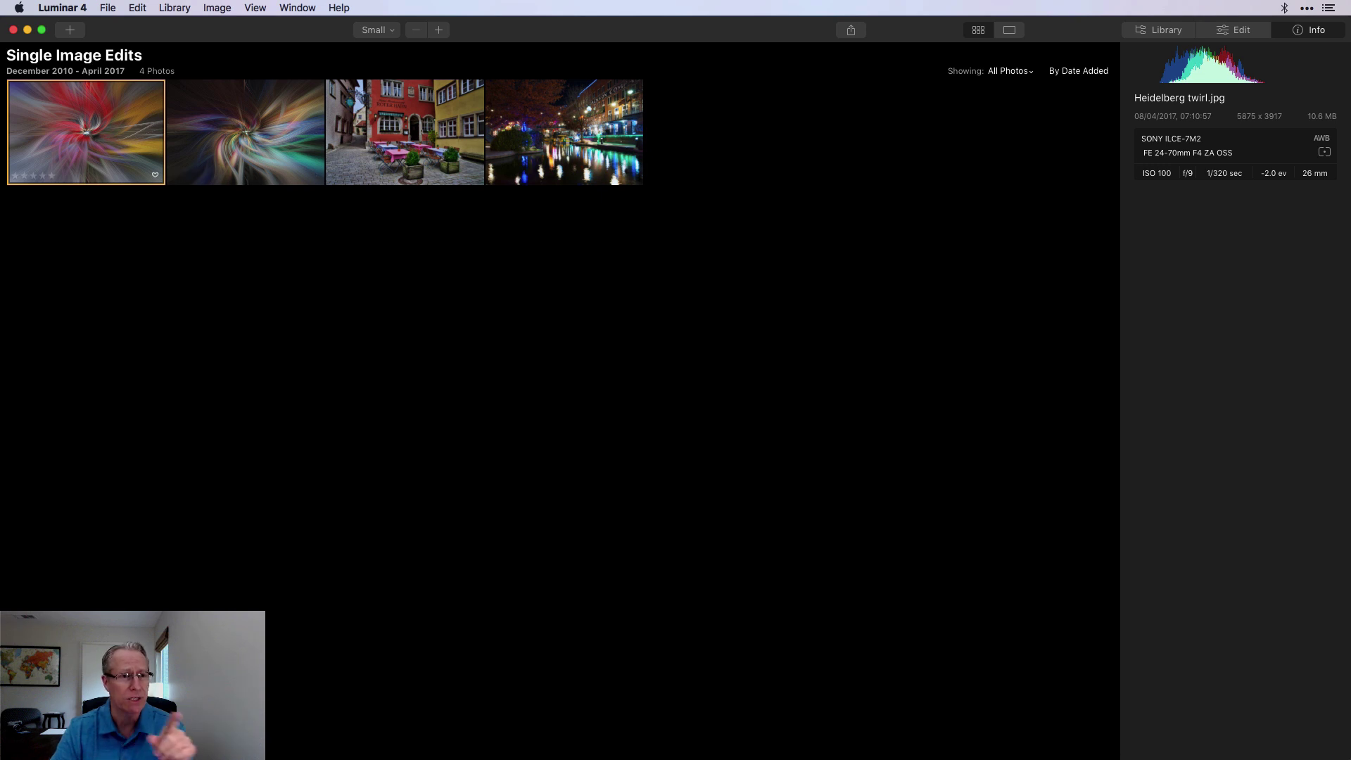
Open Heidelberg twirl.jpg for editing and display the London Calling looks
left_click(405, 132)
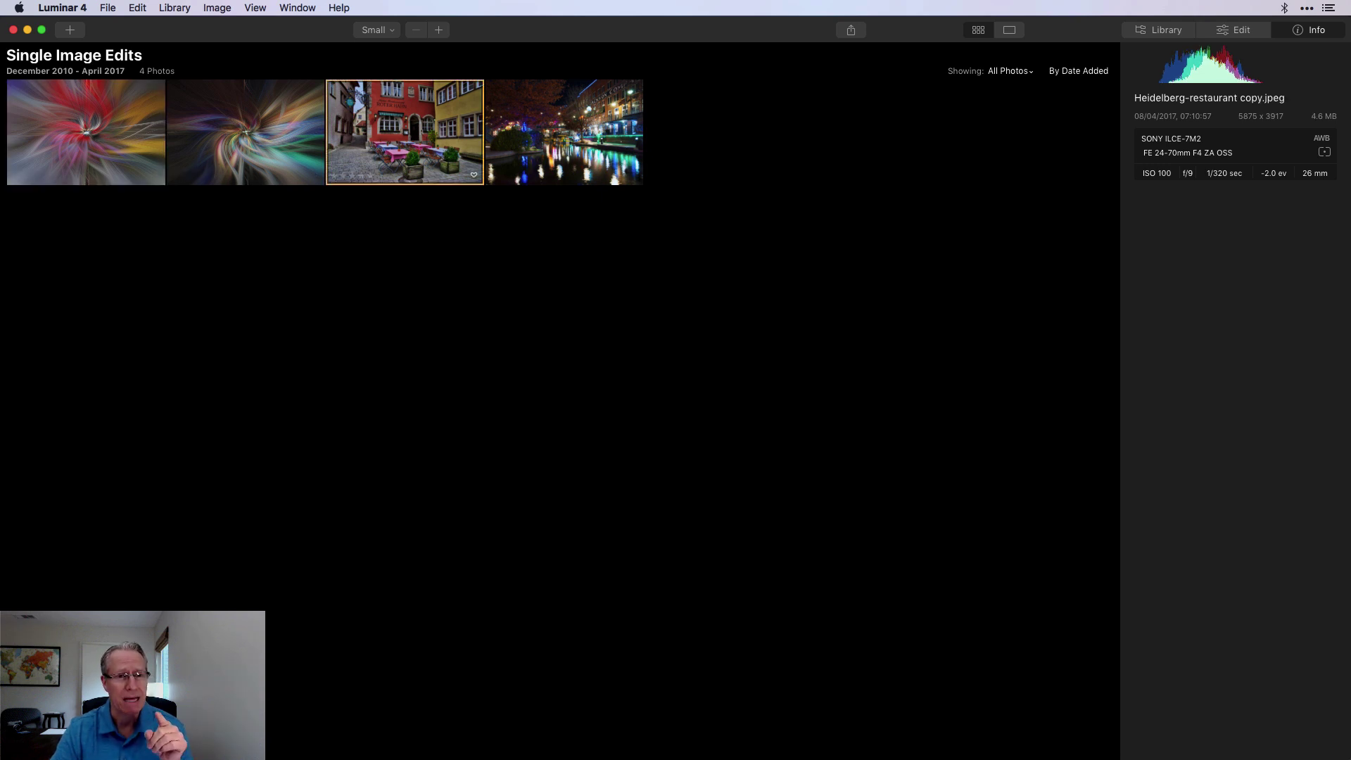
left_click(245, 132)
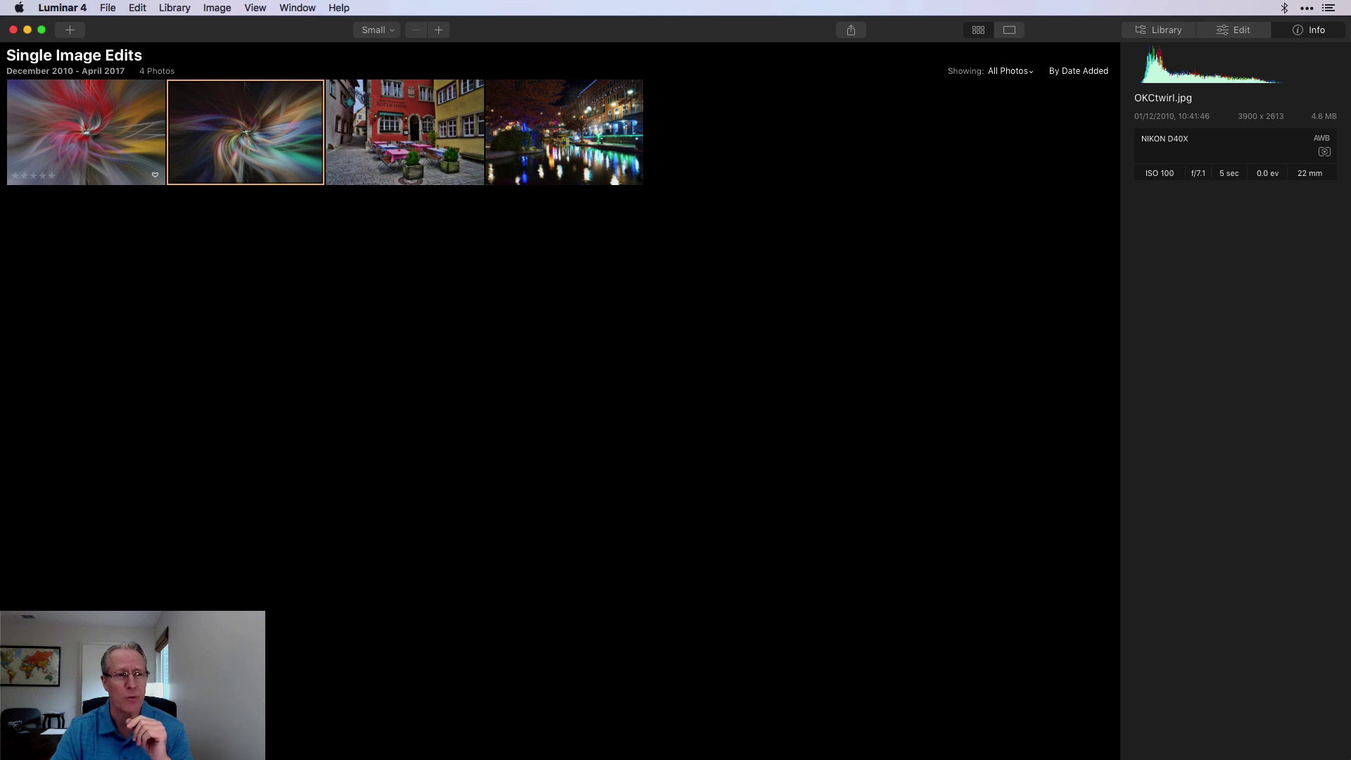
left_click(86, 132)
key("e")
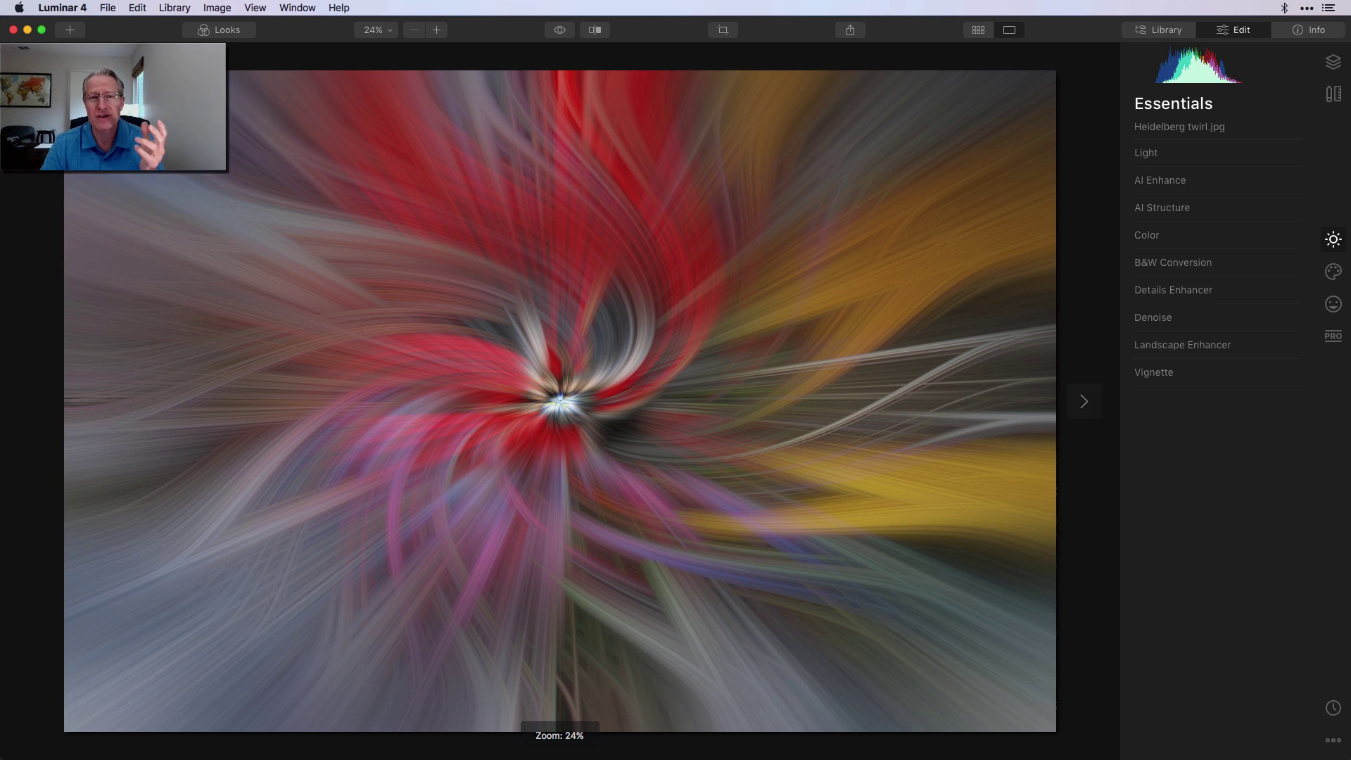
key("l")
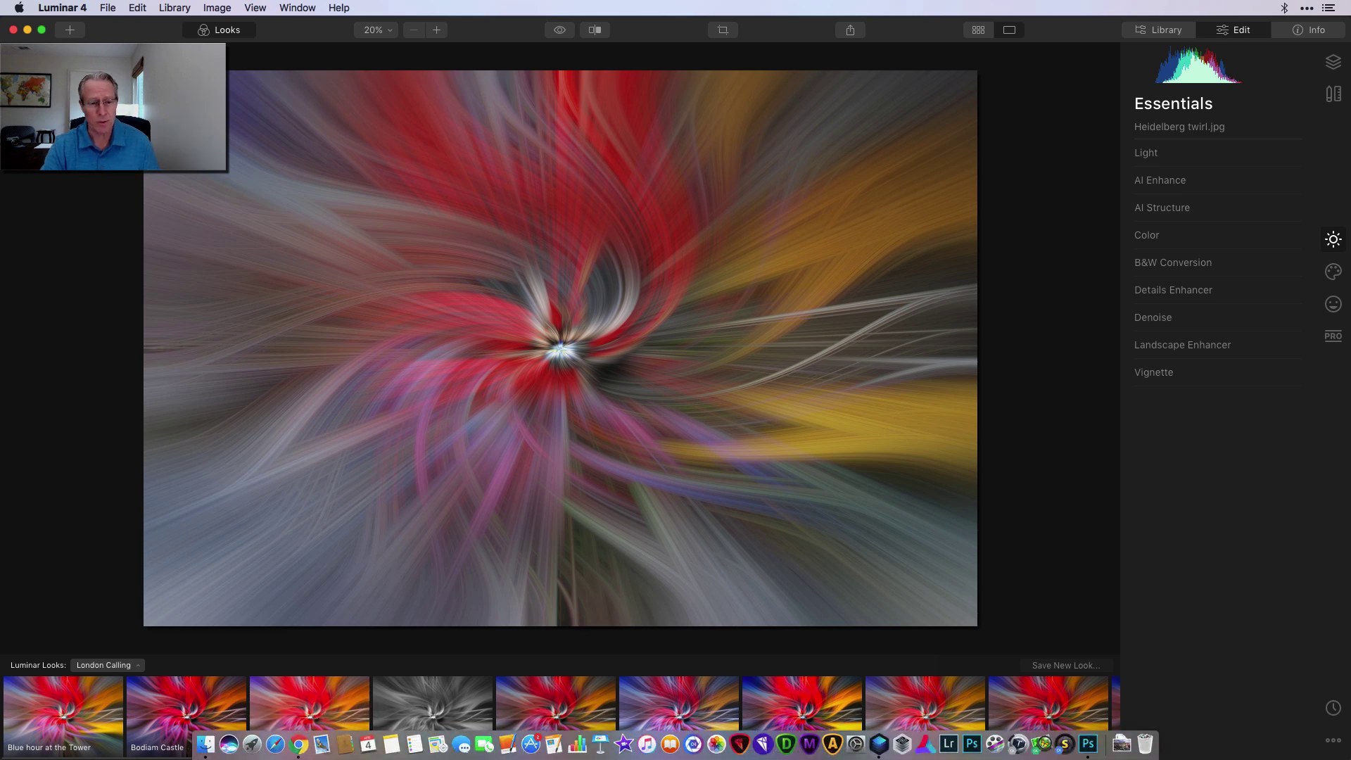
Try the Bodiam Castle, Eastbourne Pier and Full Monty looks on the Heidelberg twirl image
left_click(186, 708)
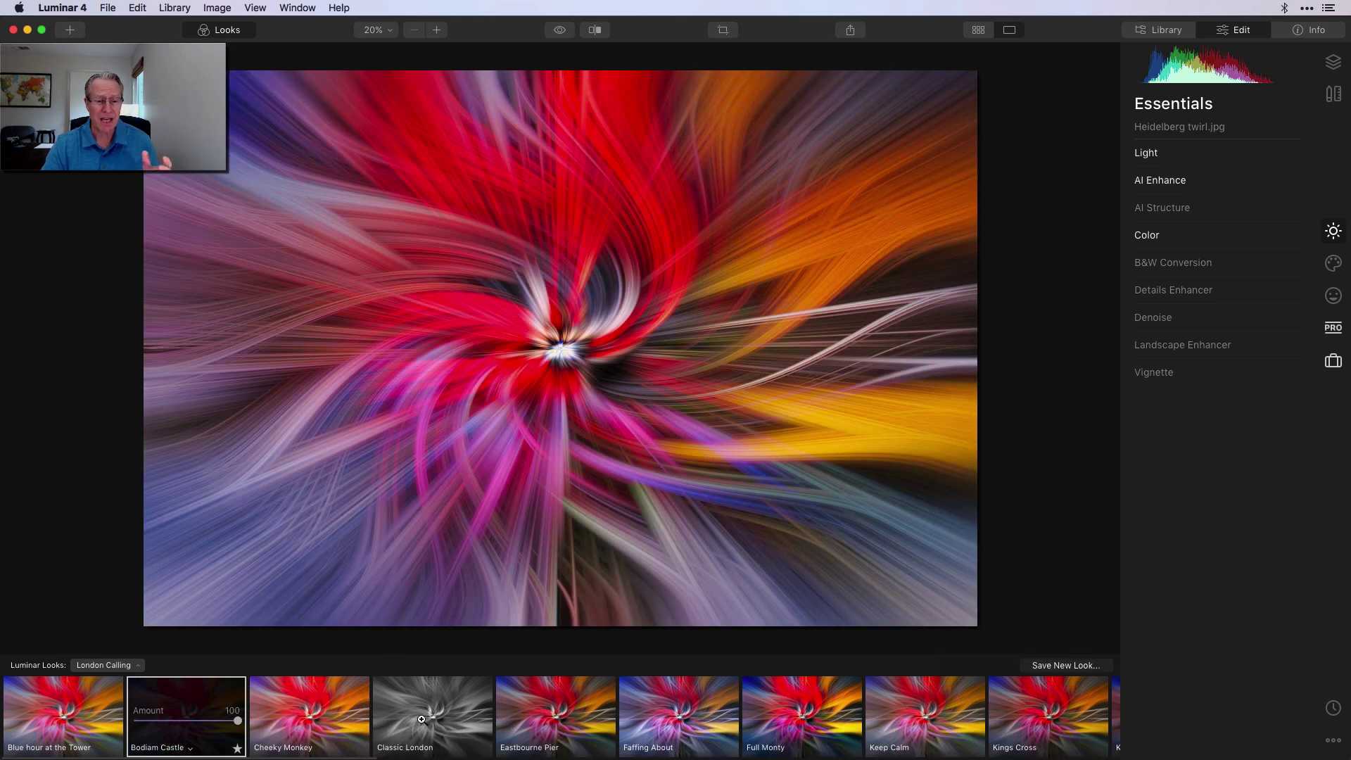
left_click(556, 715)
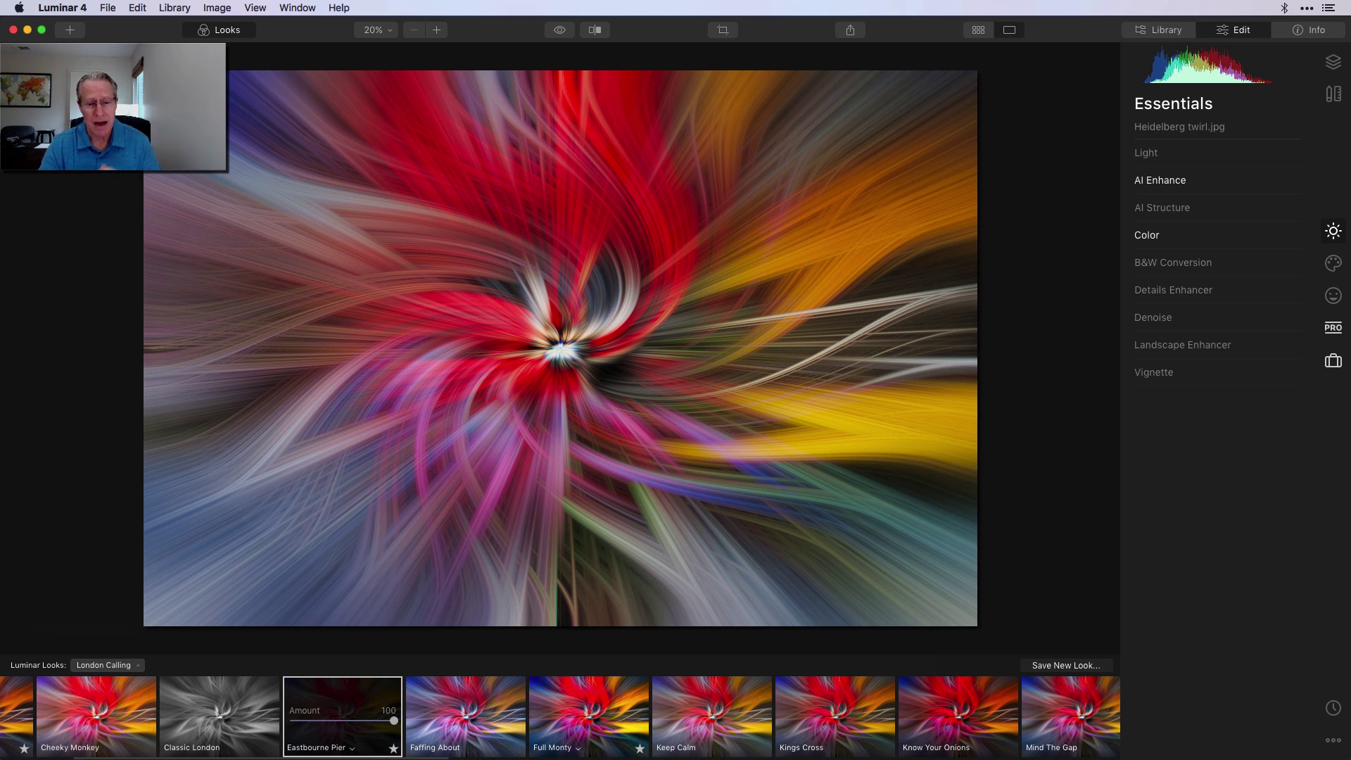
left_click(589, 714)
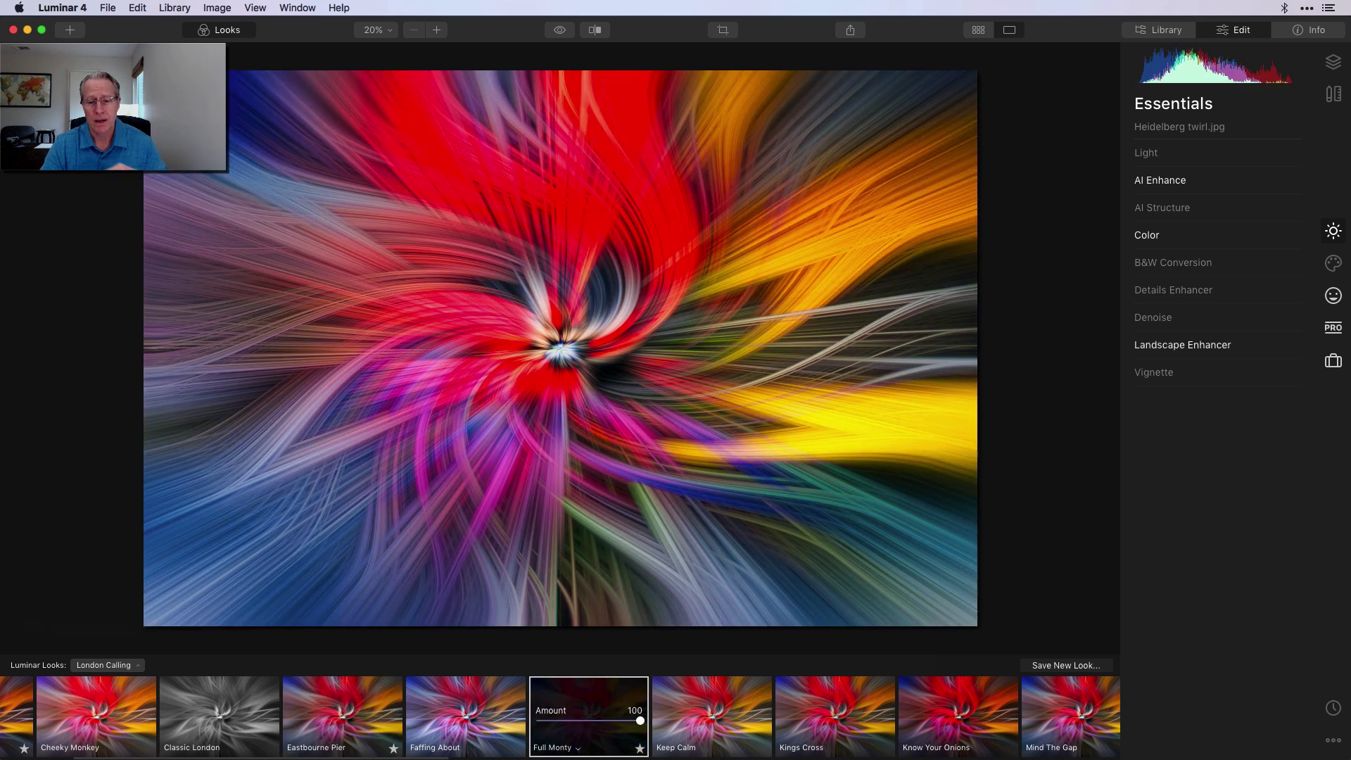
Apply the Night on the Thames look to the Heidelberg twirl image and hide the looks
scroll(560, 716, "right", 5)
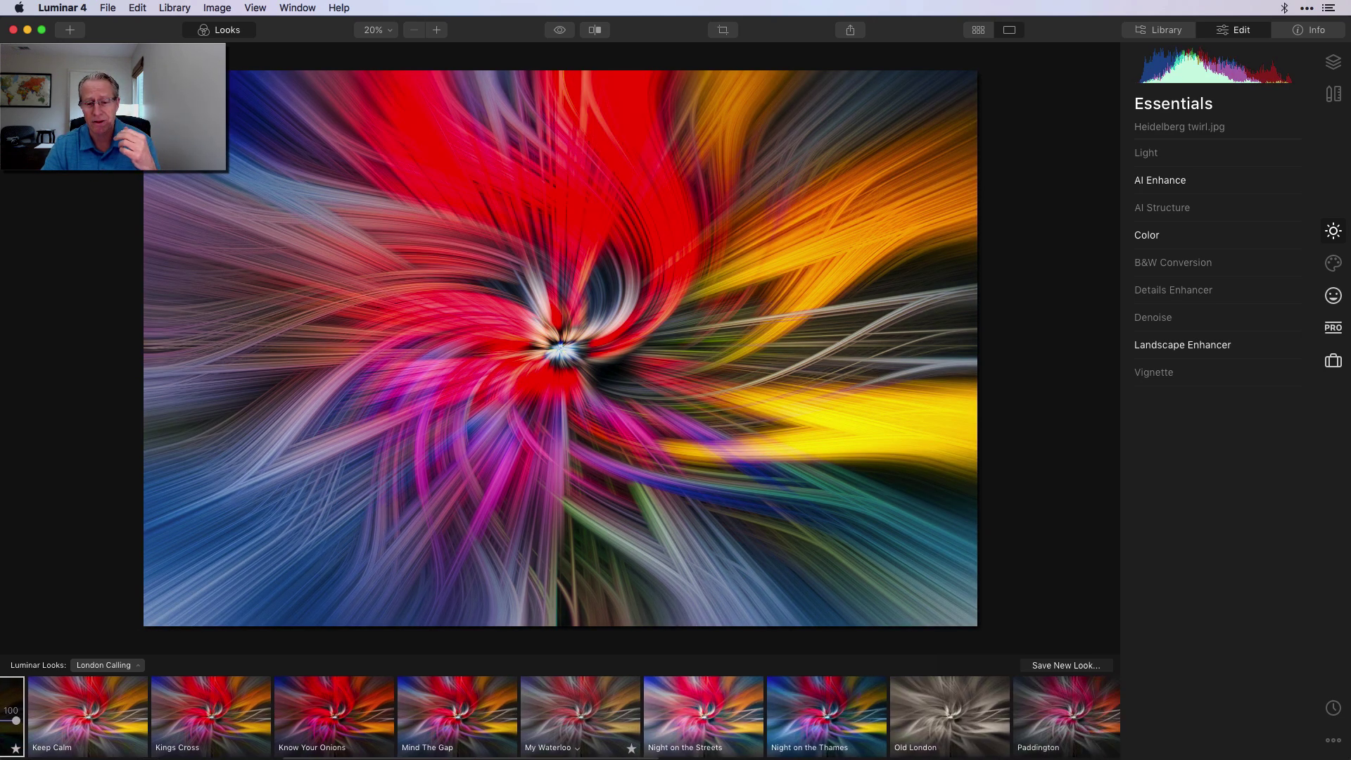
left_click(739, 715)
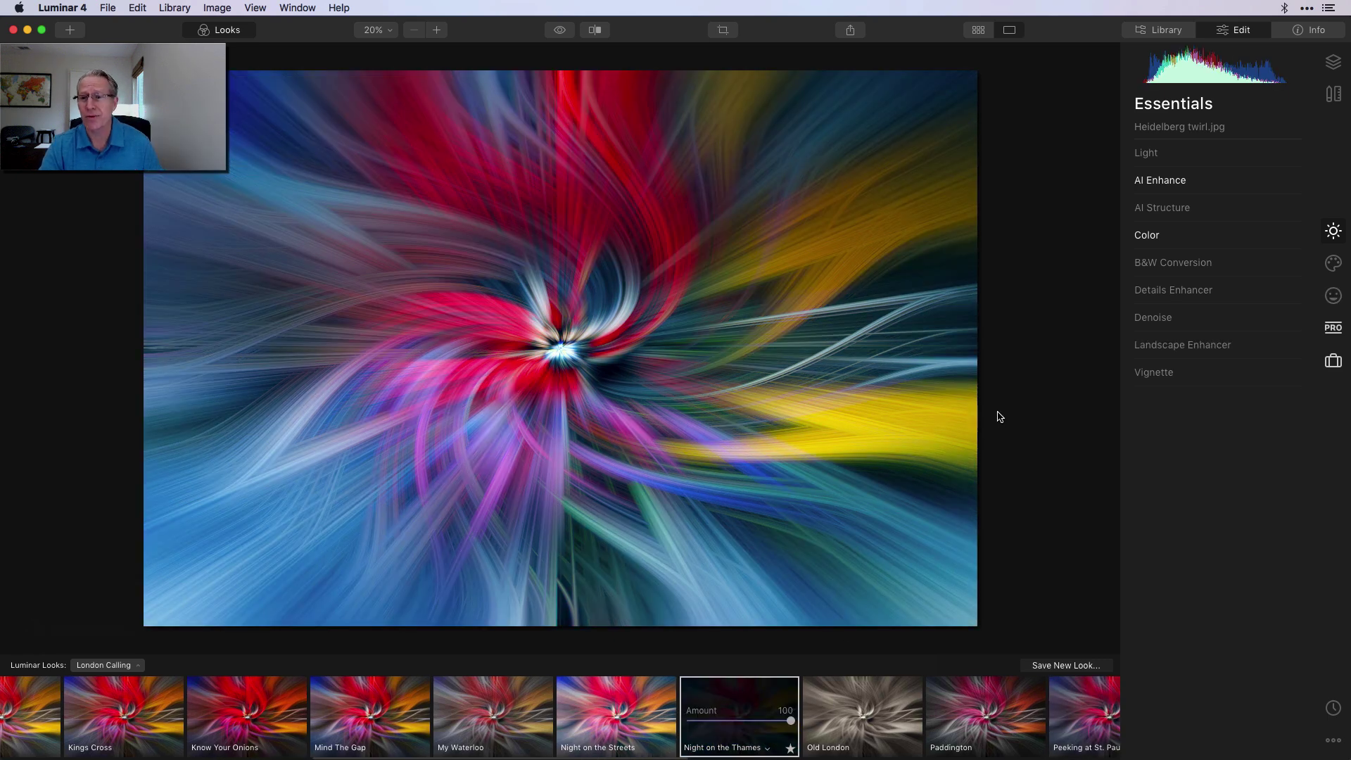
key("super+l")
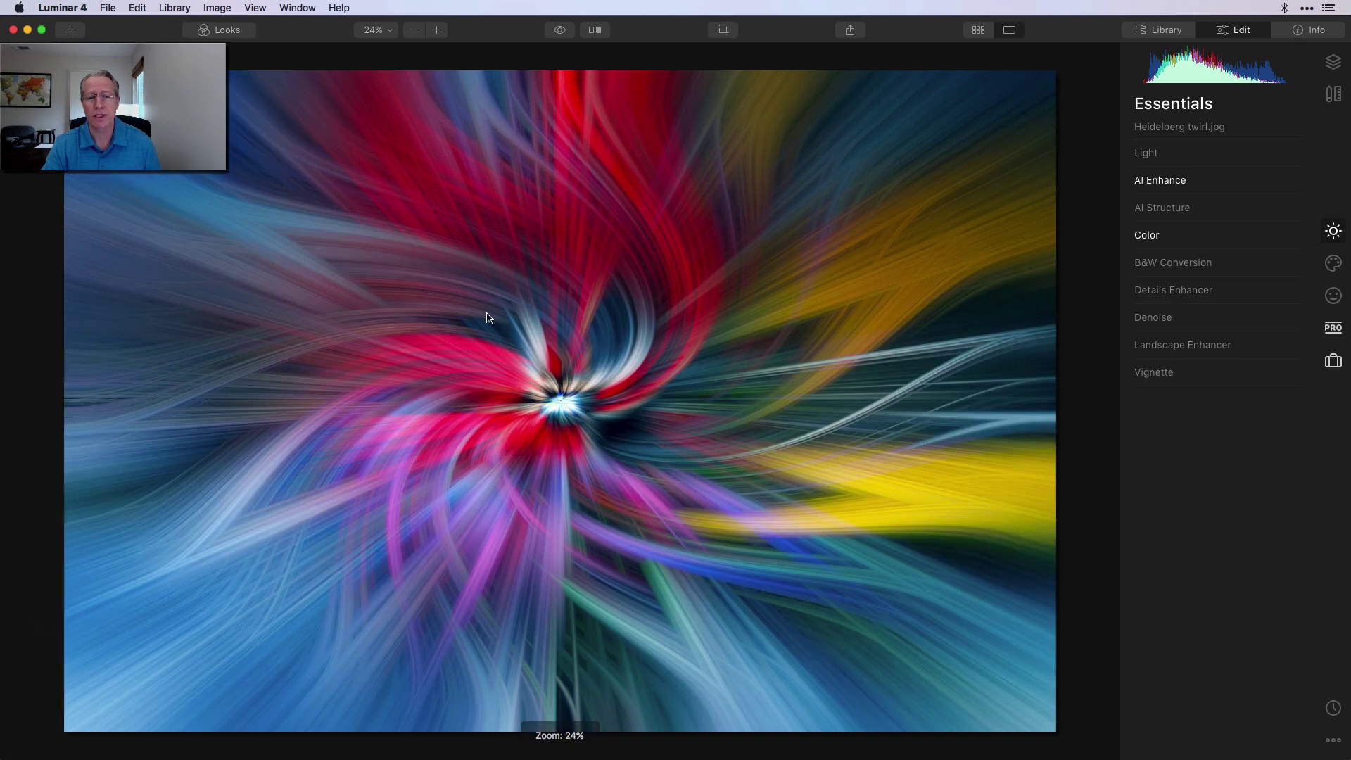
Set the Heidelberg twirl image's Smart Contrast to 31 and Highlights to -35 in the Light adjustments
left_click(1147, 153)
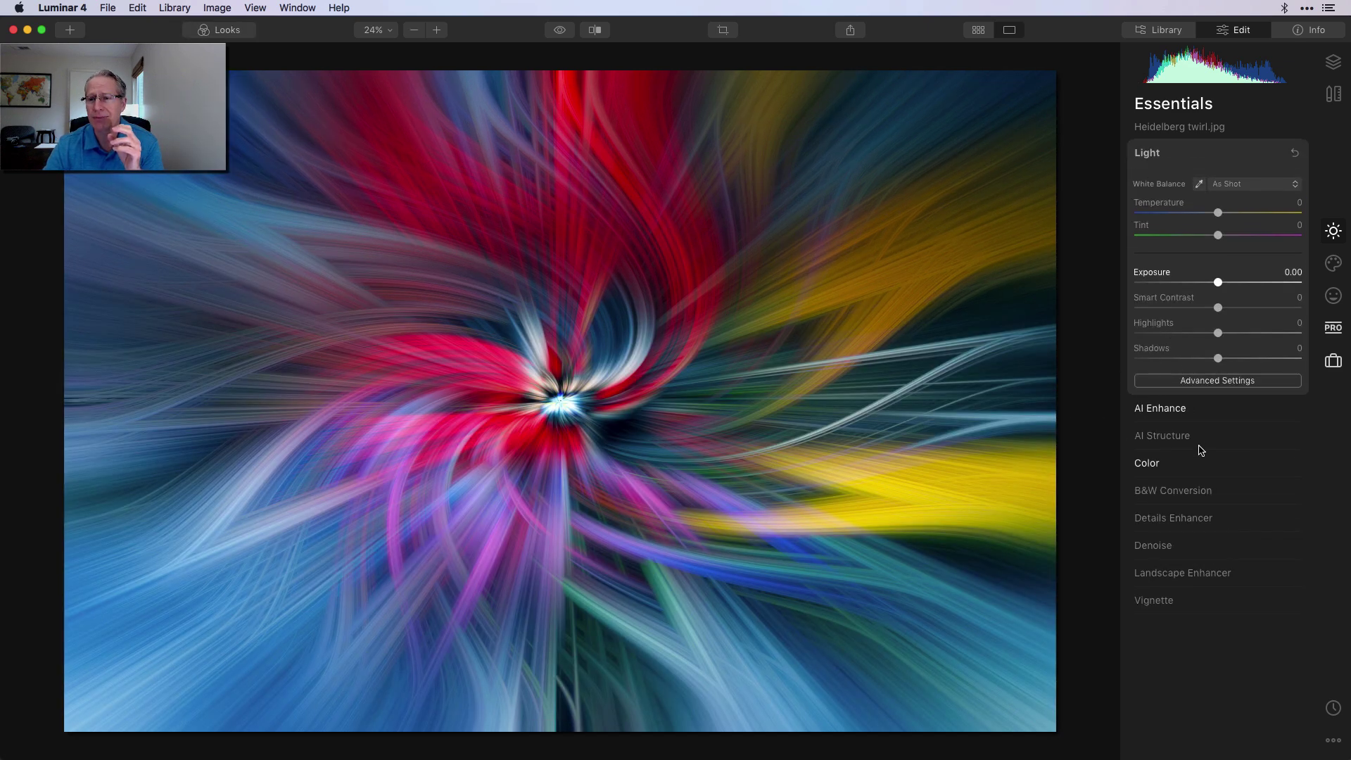
left_click_drag(1218, 308, 1244, 308)
left_click_drag(1220, 507, 1187, 512)
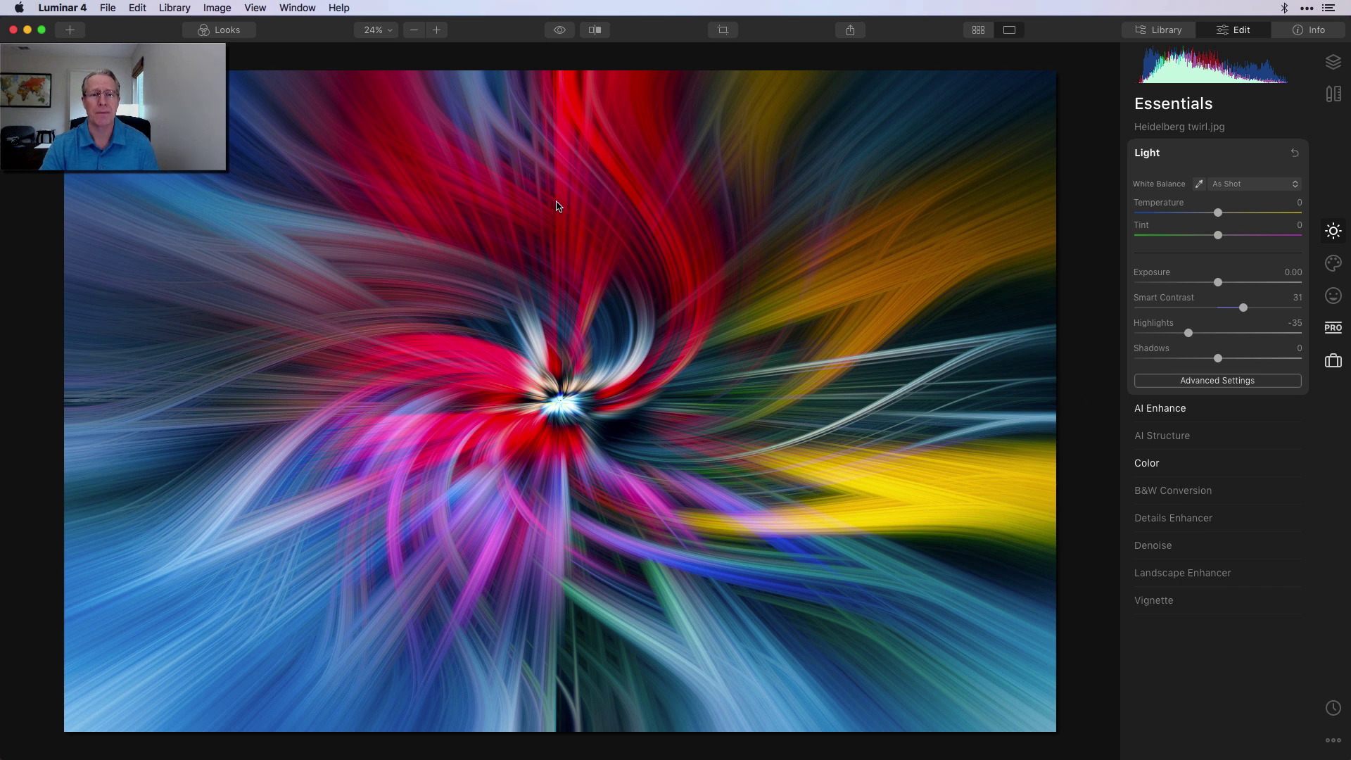
Compare the edited Heidelberg twirl image with its unedited version
key("backslash")
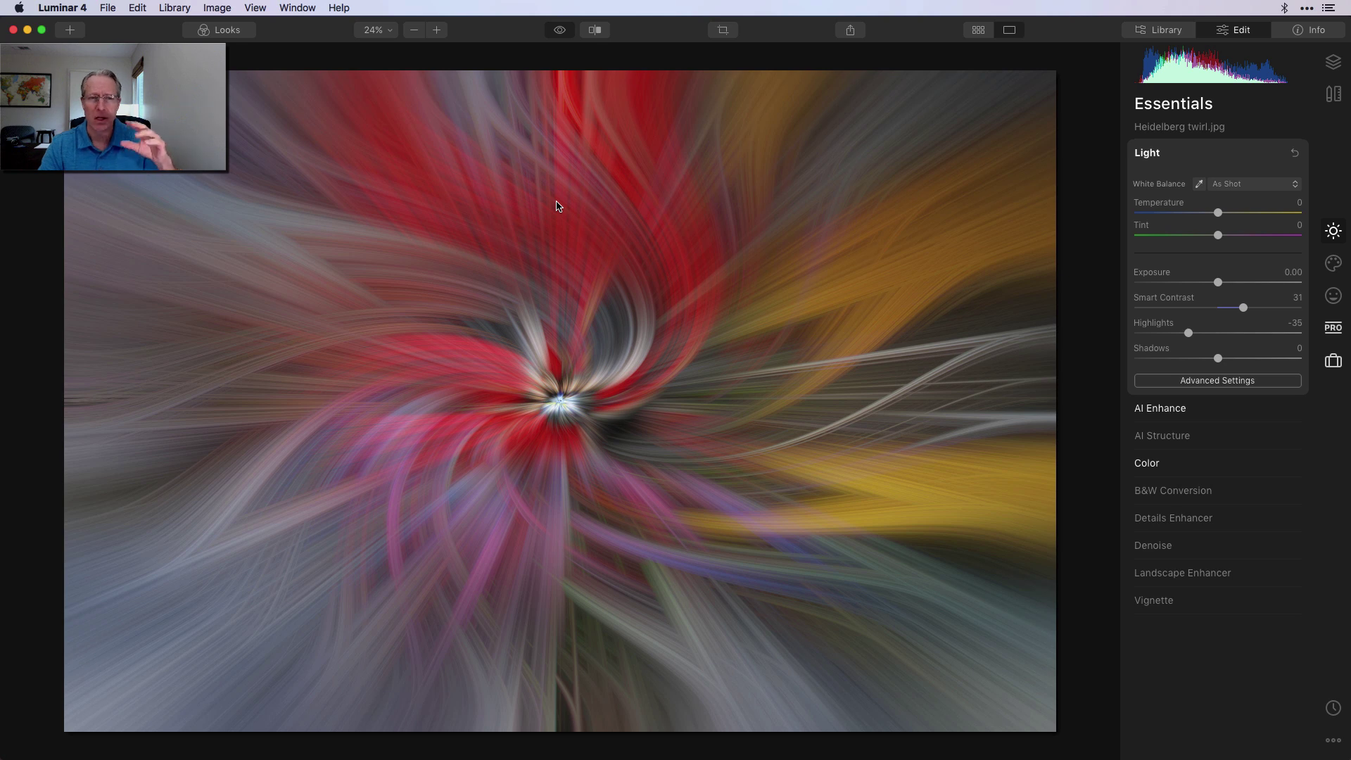
key("backslash")
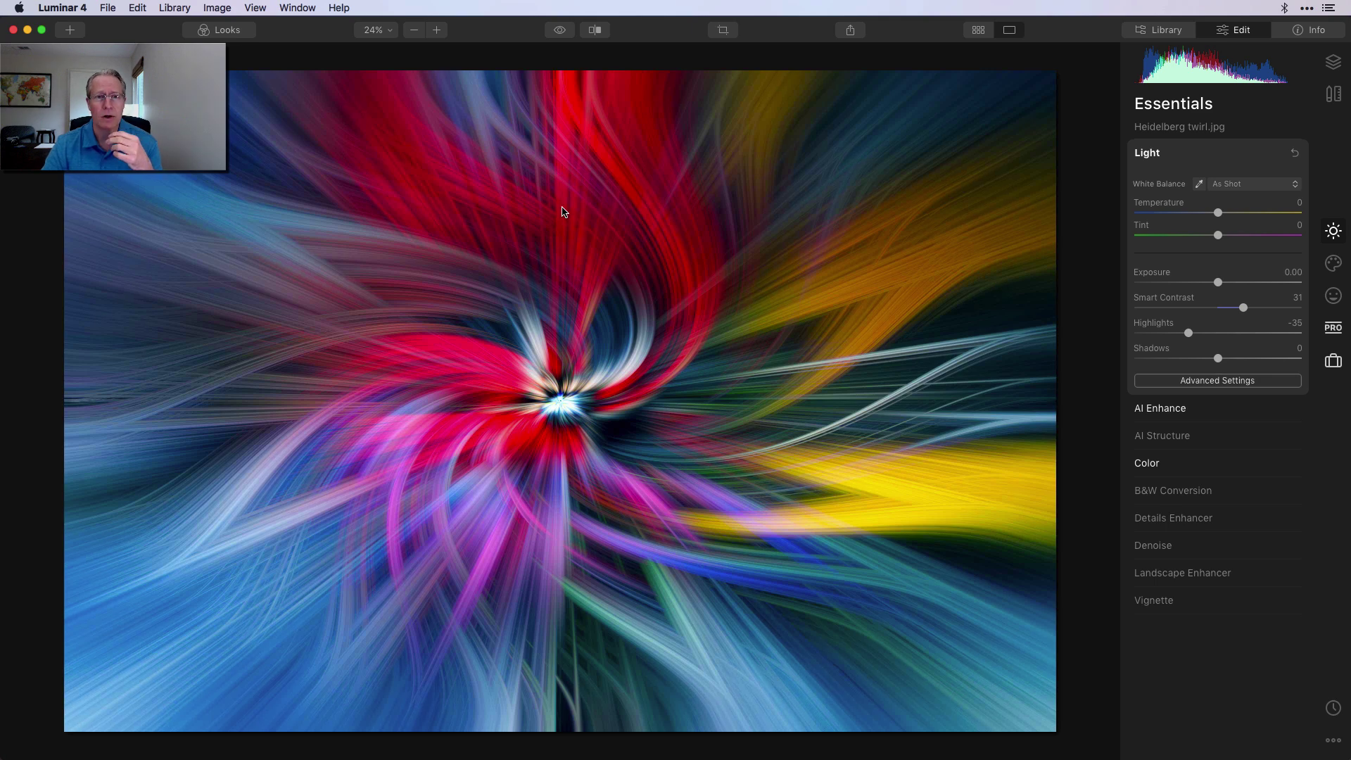
key("backslash")
key("backslash")
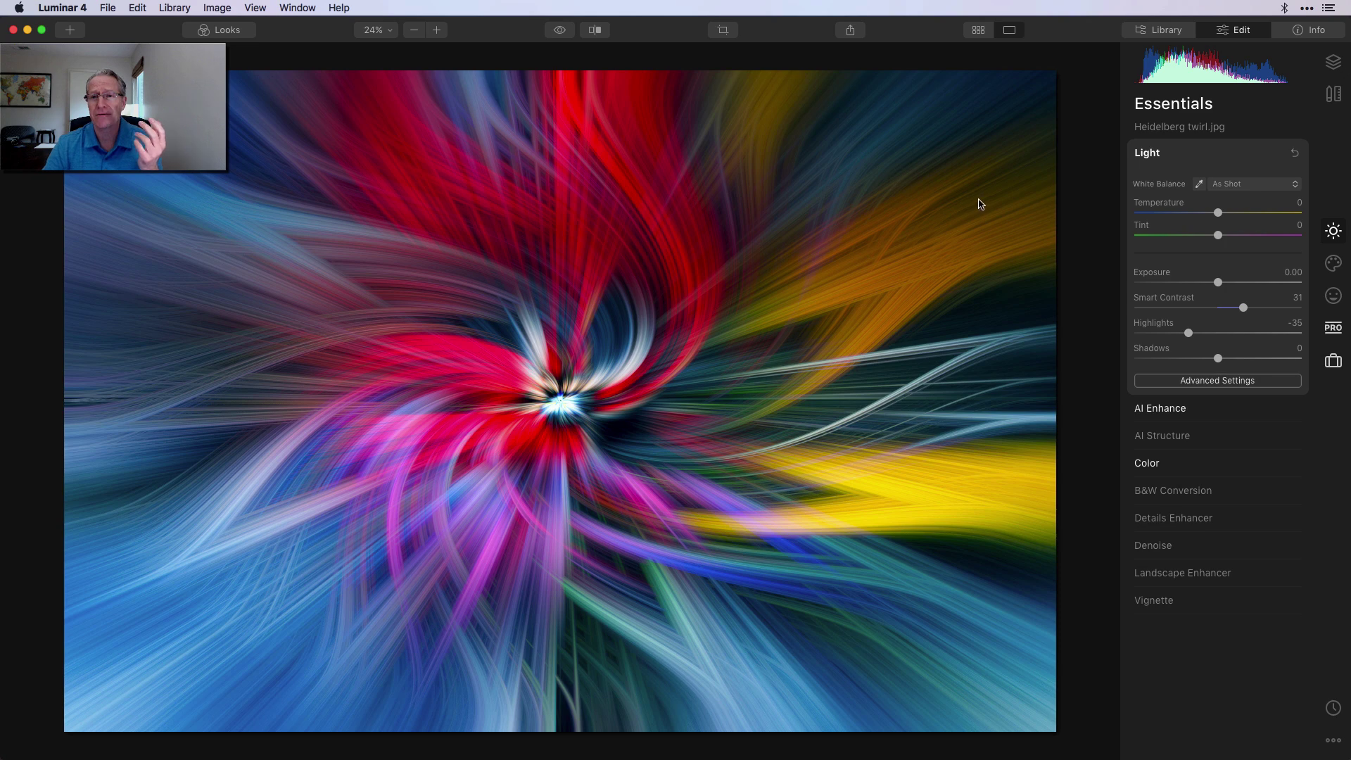
View the Heidelberg-restaurant and OKCnight source photos one after the other at full size
key("g")
key("Right")
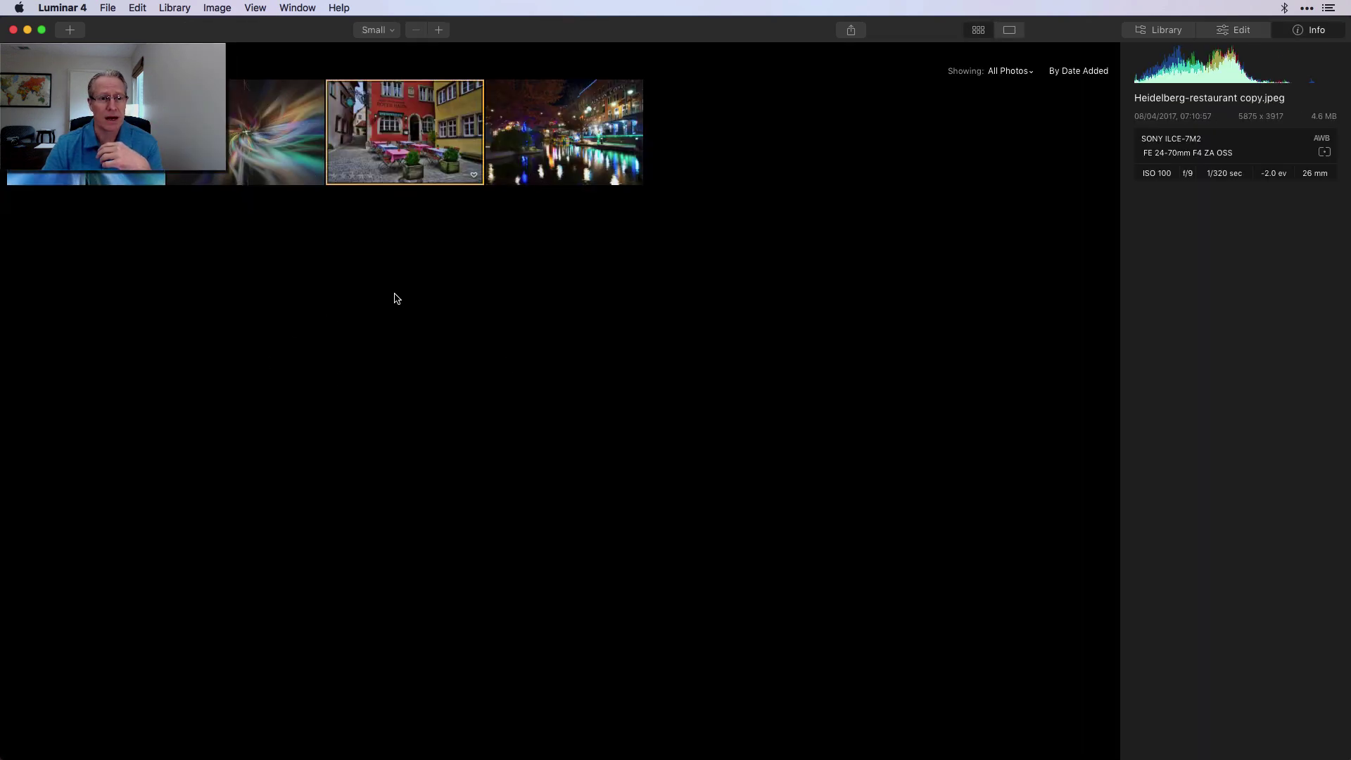
key("d")
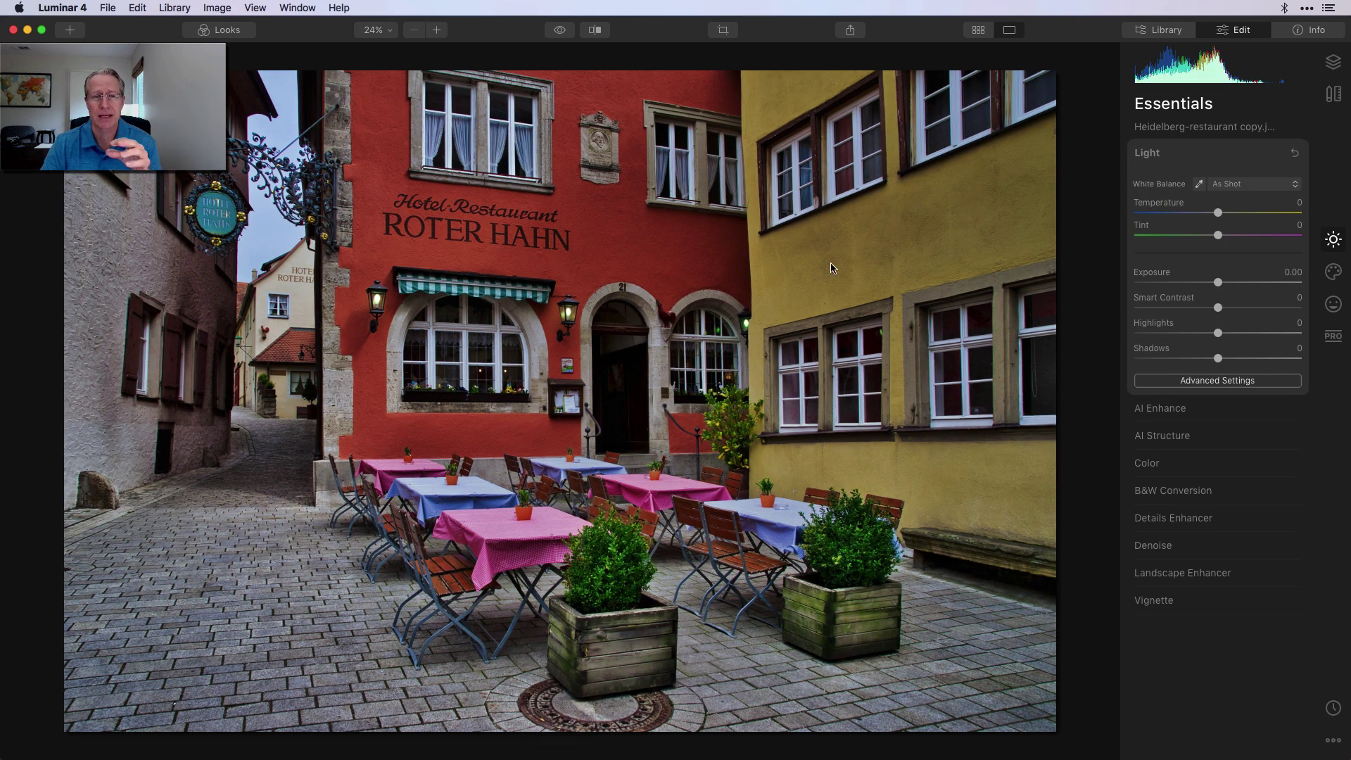
key("i")
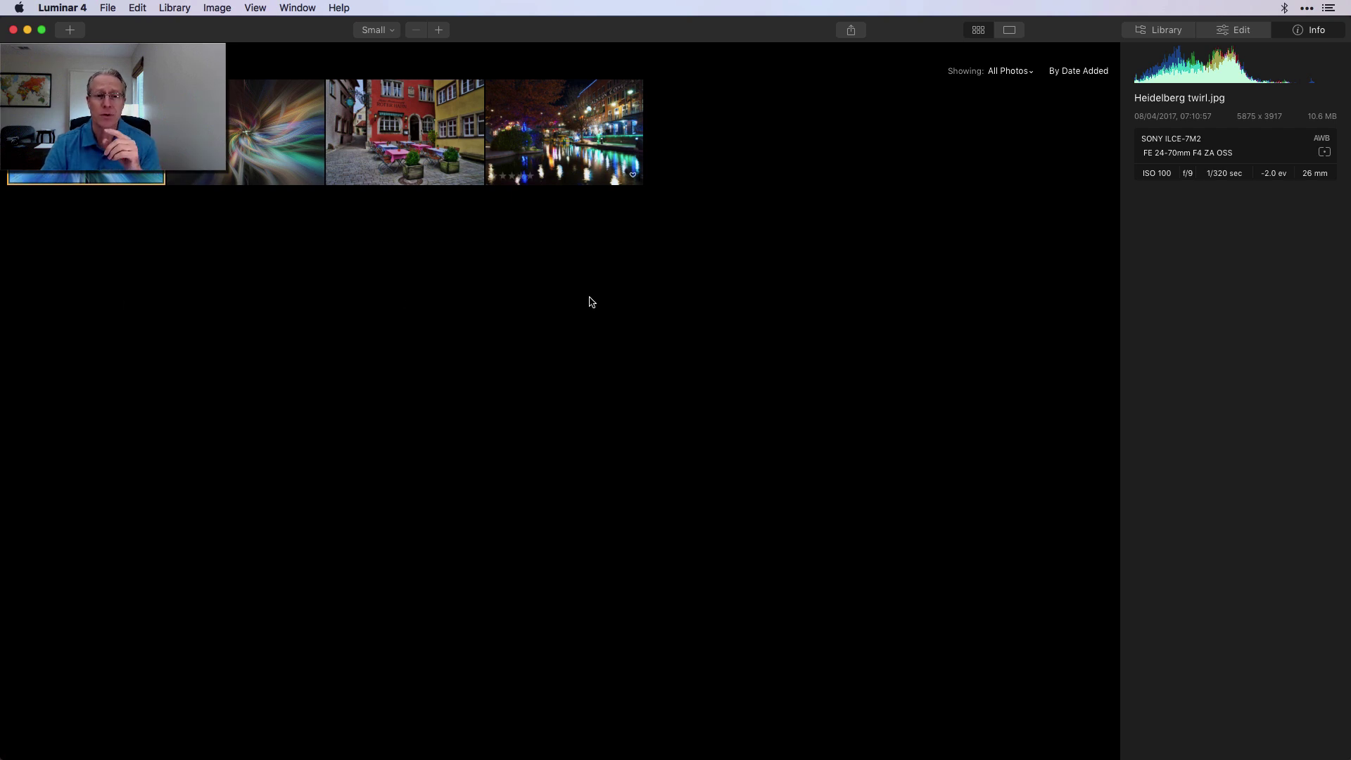
key("e")
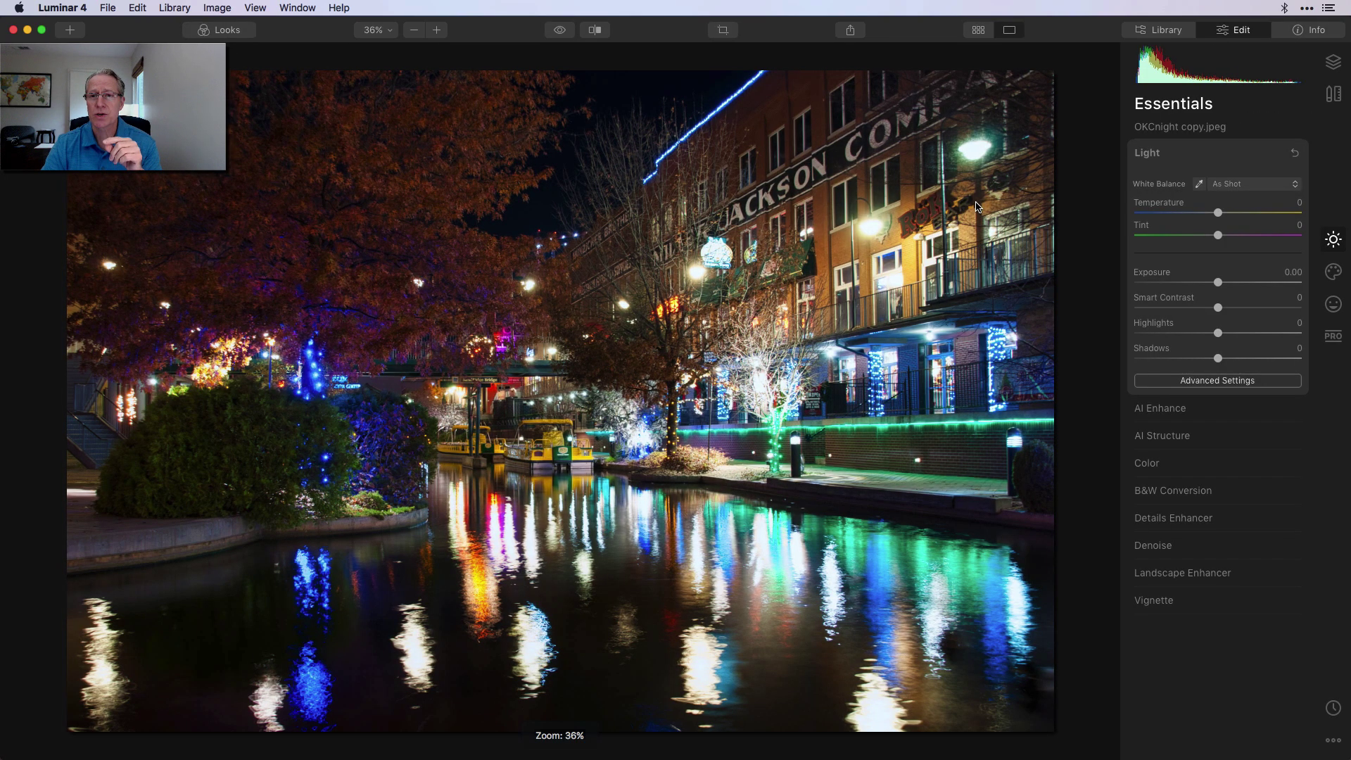
Open OKCtwirl.jpg for editing and display the London Calling looks
key("g")
key("Left")
key("Left")
key("e")
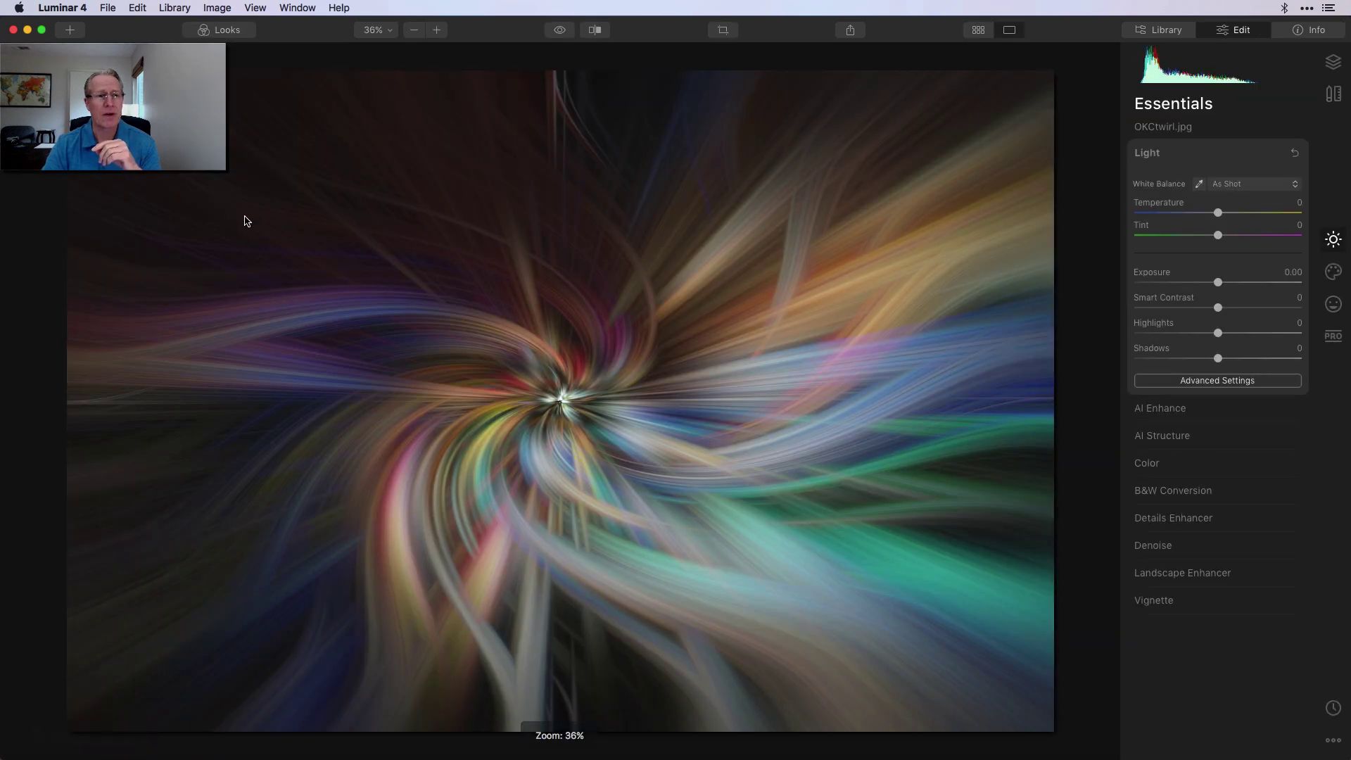
key("l")
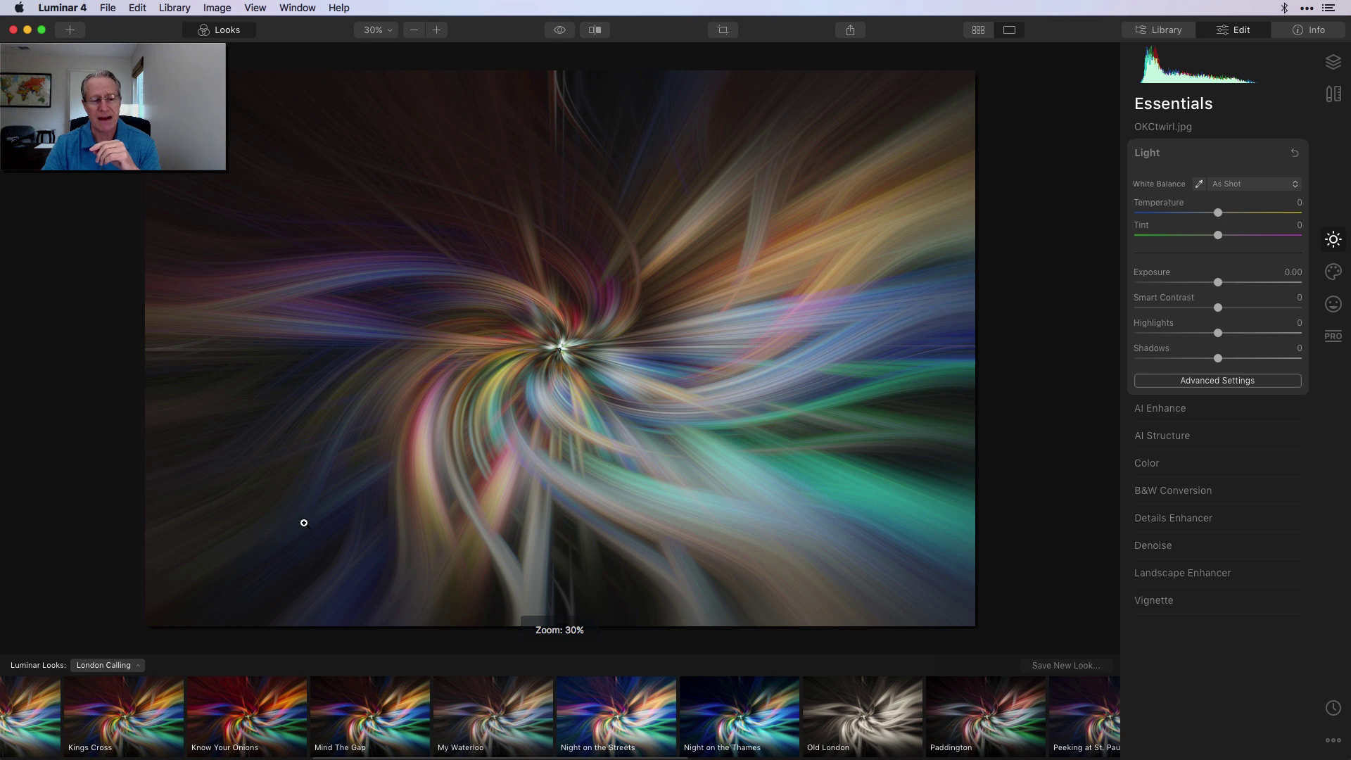
Try the Mind The Gap and Night on the Streets looks on OKCtwirl.jpg, and apply the Scotney Castle look instead
left_click(370, 715)
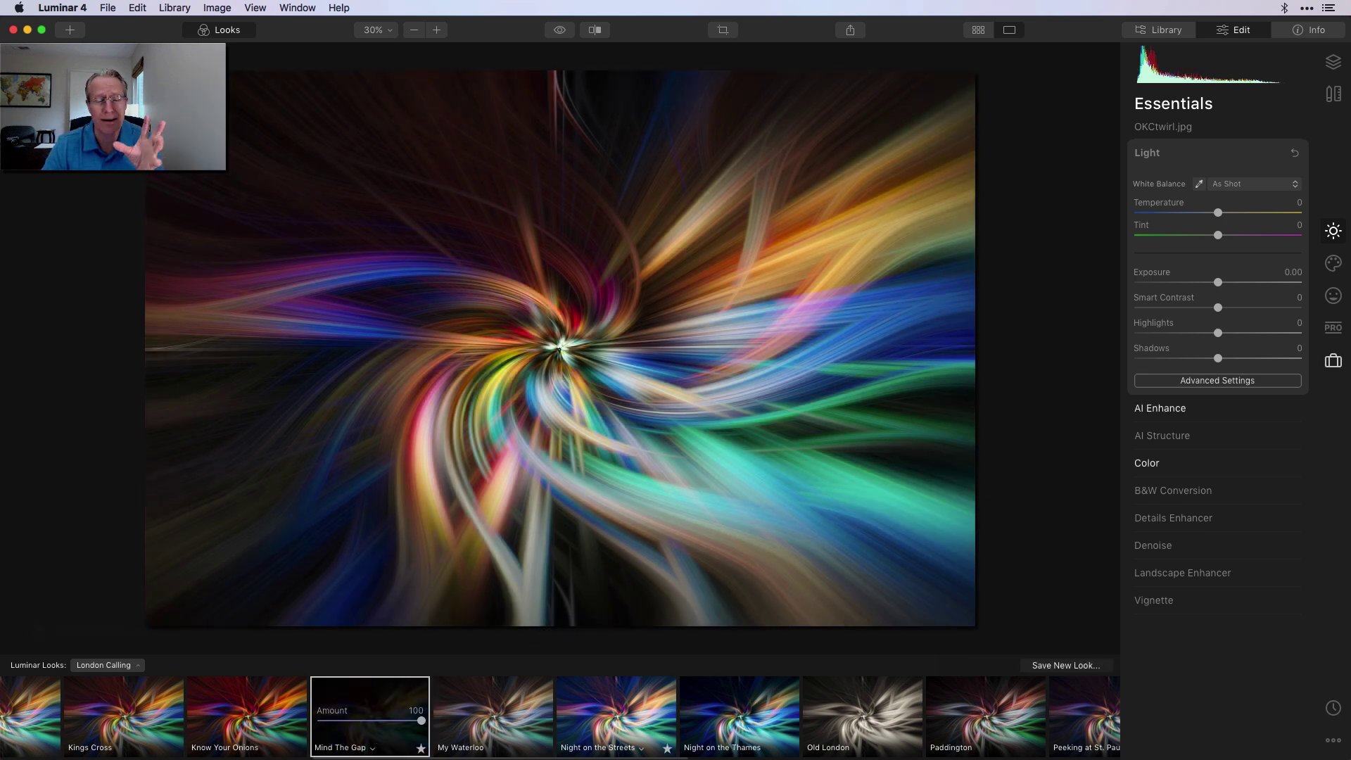
left_click(616, 715)
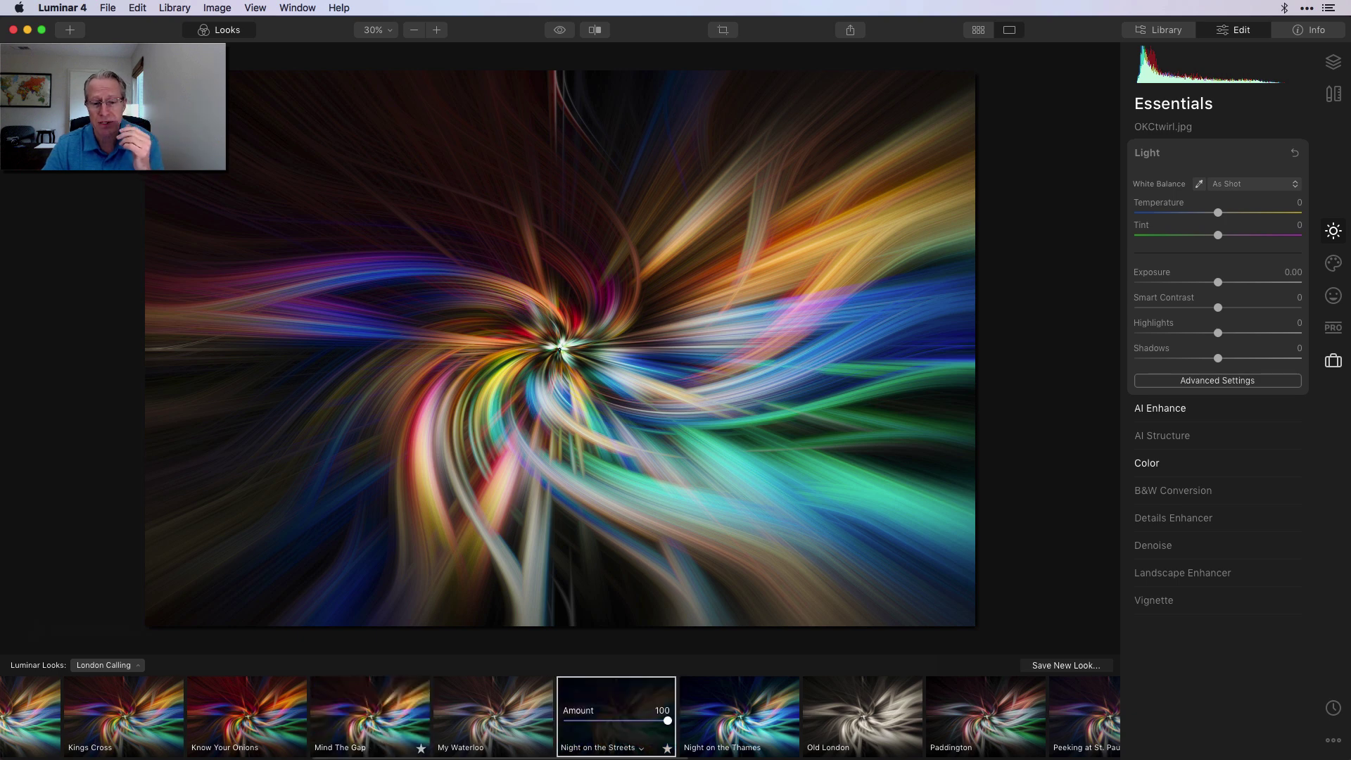
scroll(560, 716, "right", 5)
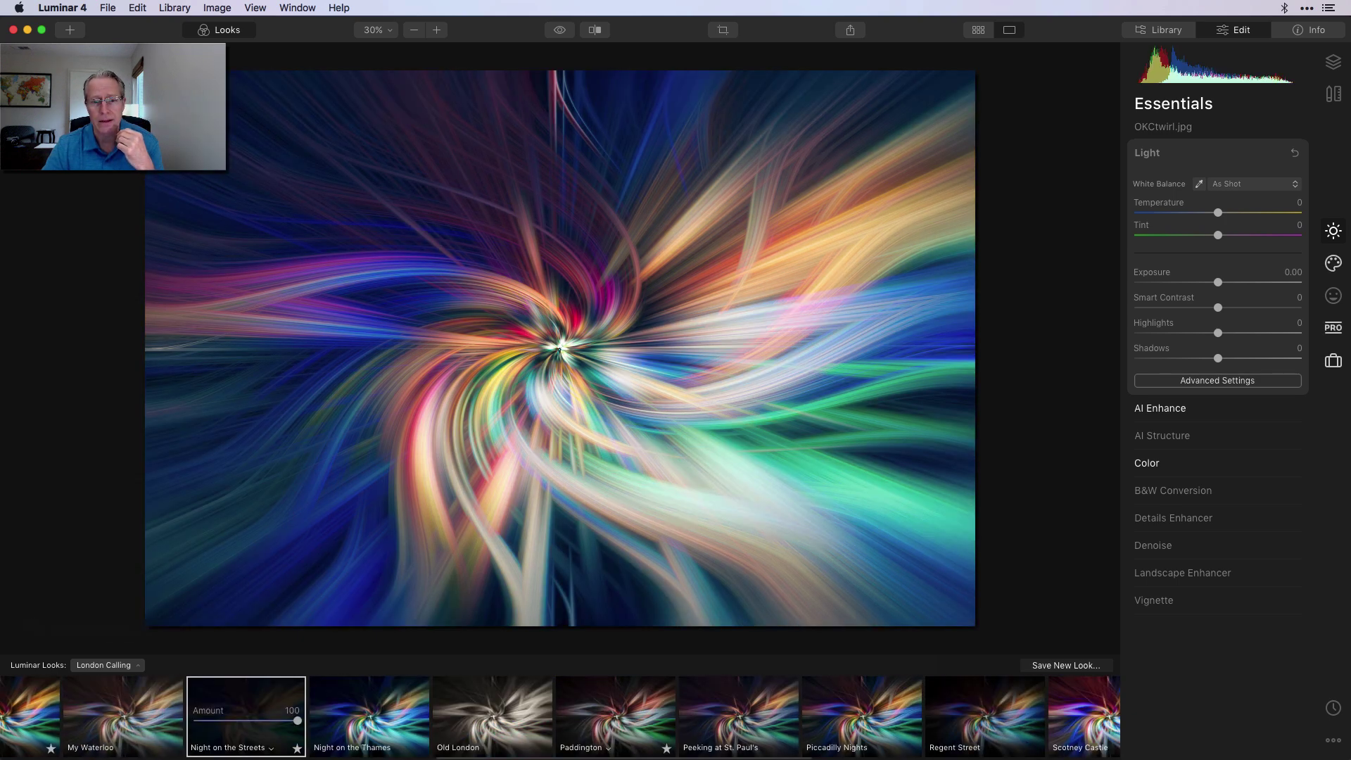
scroll(560, 716, "right", 2)
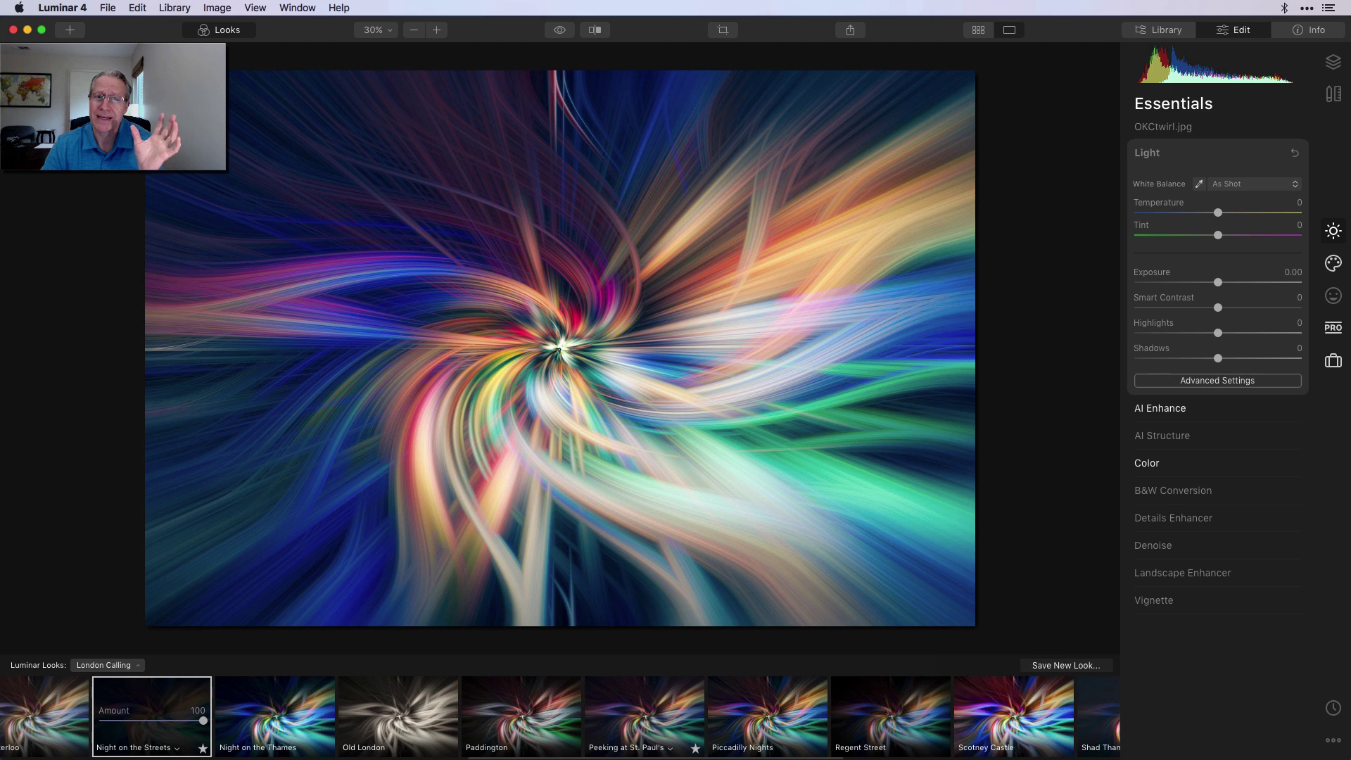
scroll(560, 716, "right", 4)
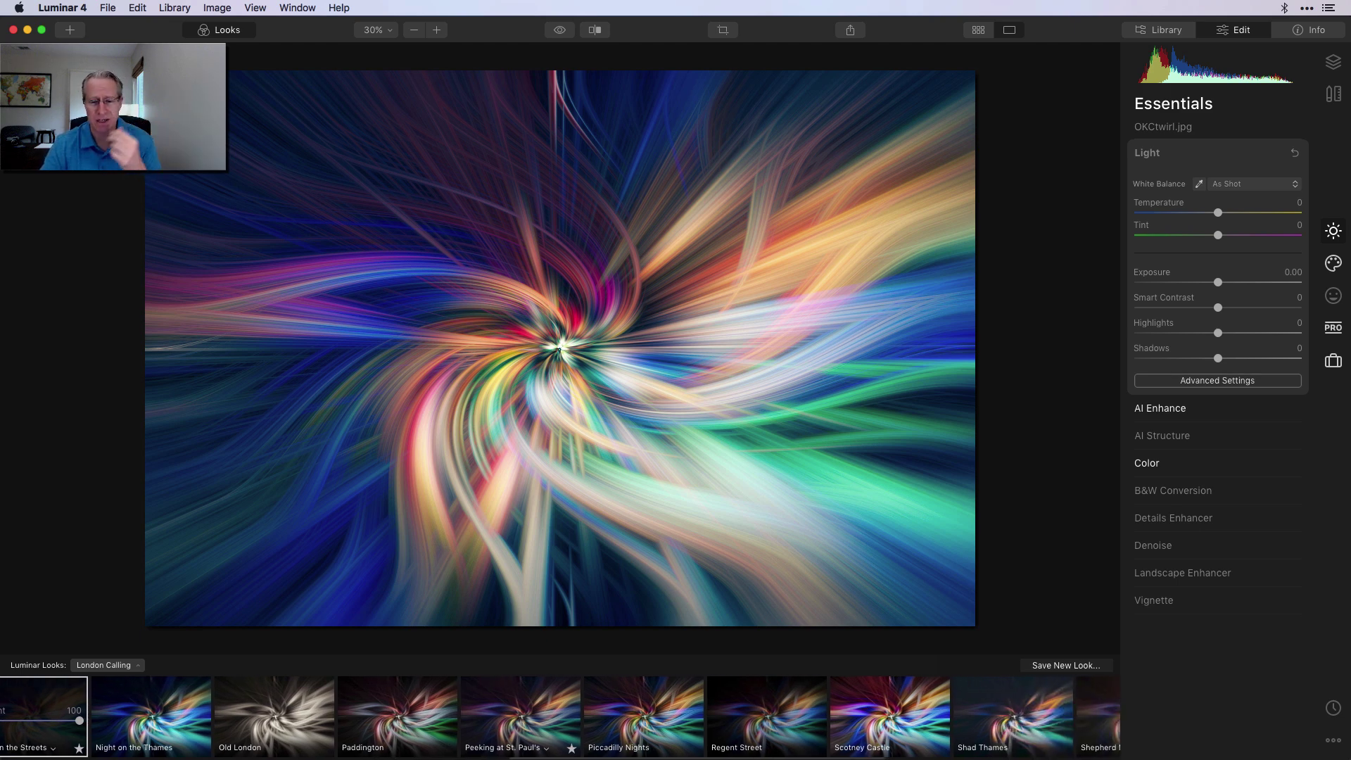
left_click(777, 714)
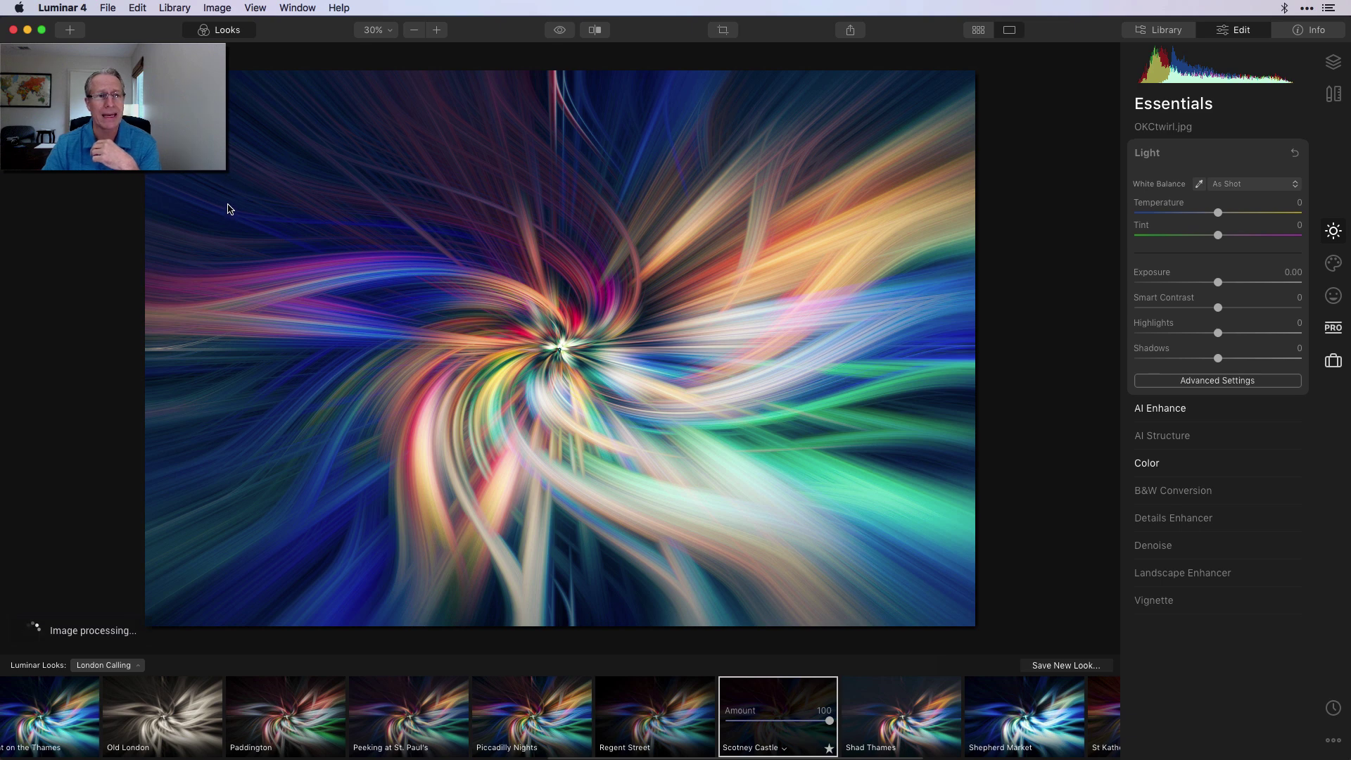
key("super+l")
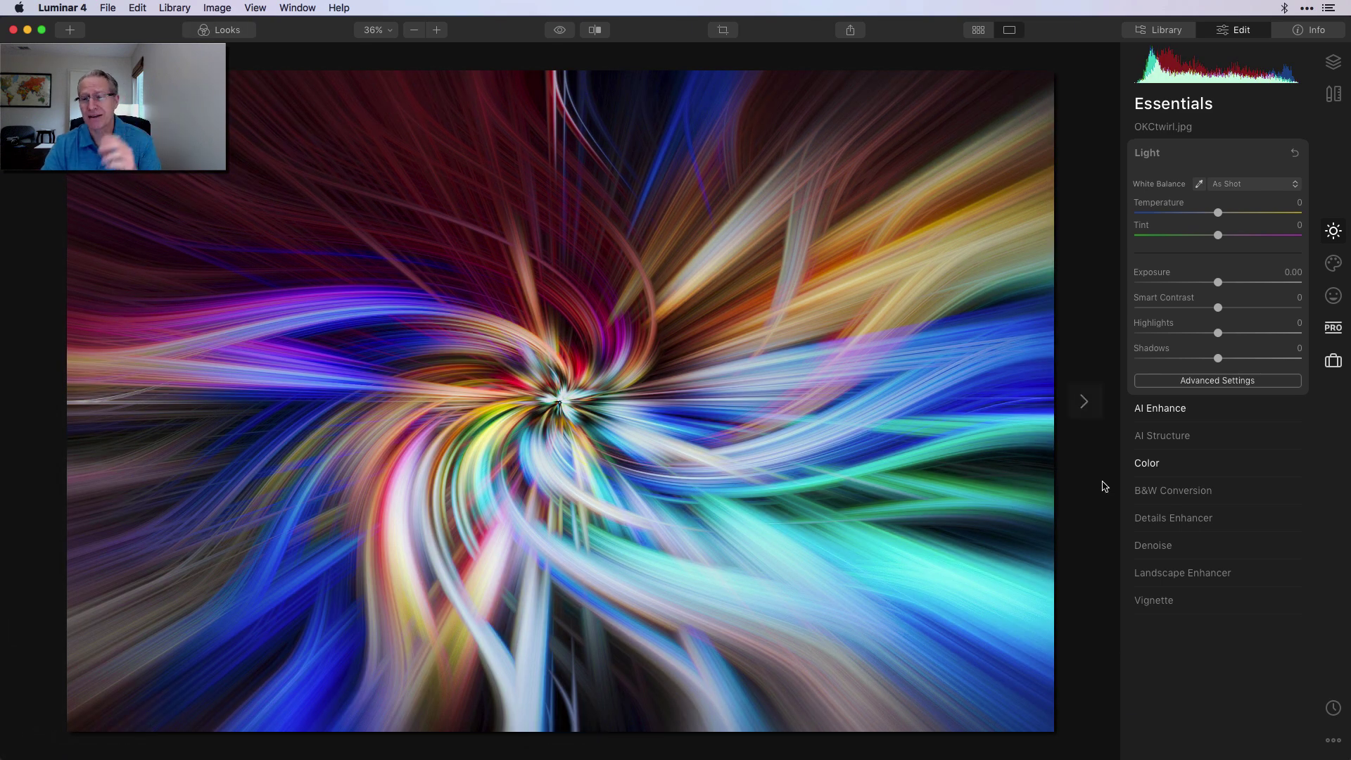
Set OKCtwirl.jpg's Highlights to -45 and its AI Structure amount to 56, checking the result against the unedited image
left_click_drag(1218, 509, 1178, 509)
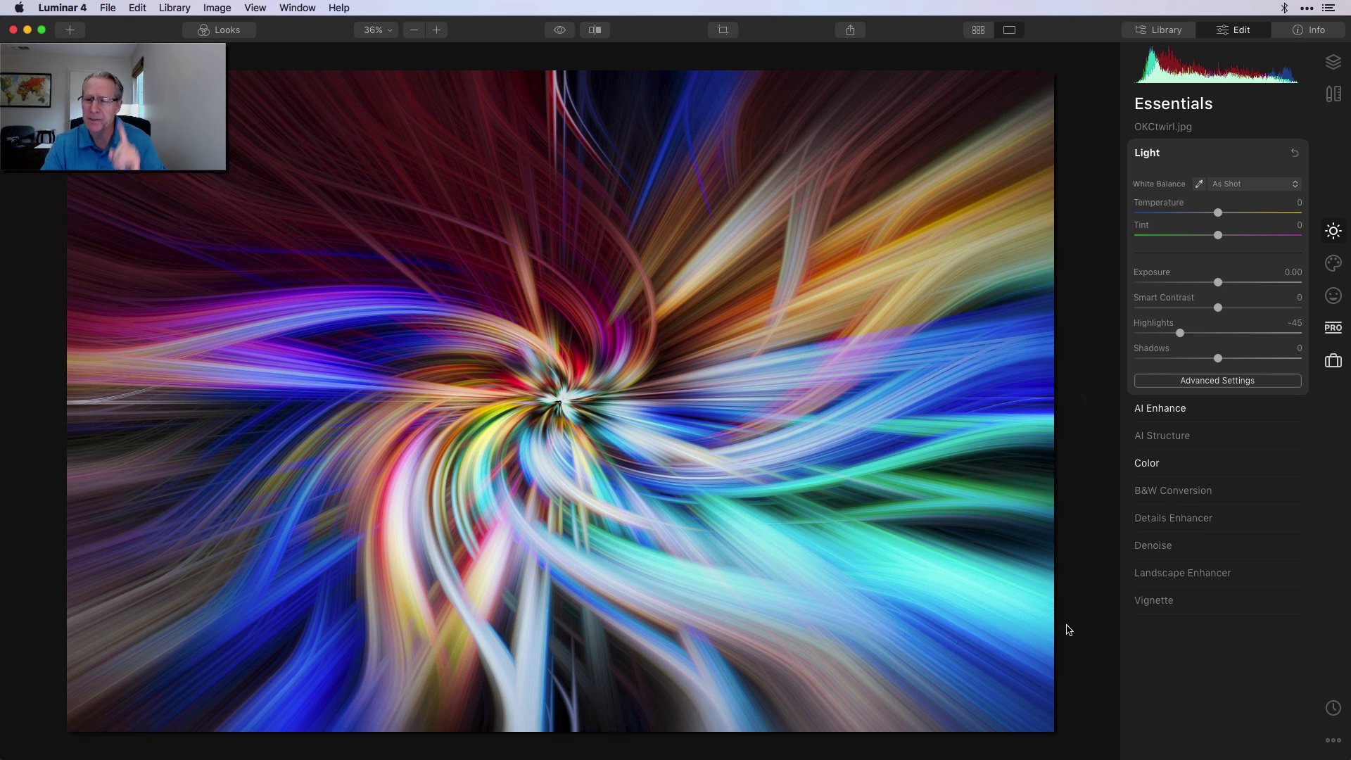
left_click(1162, 436)
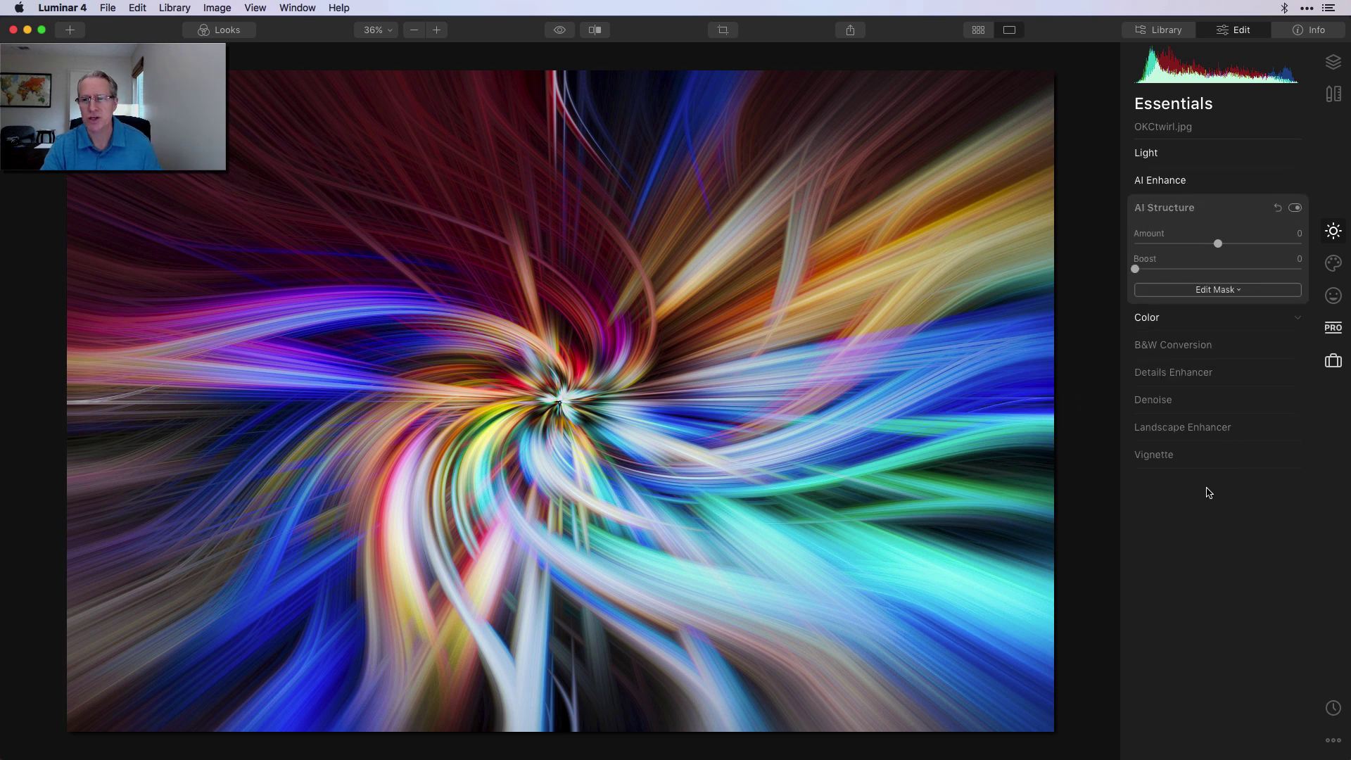
left_click_drag(1240, 416, 1272, 416)
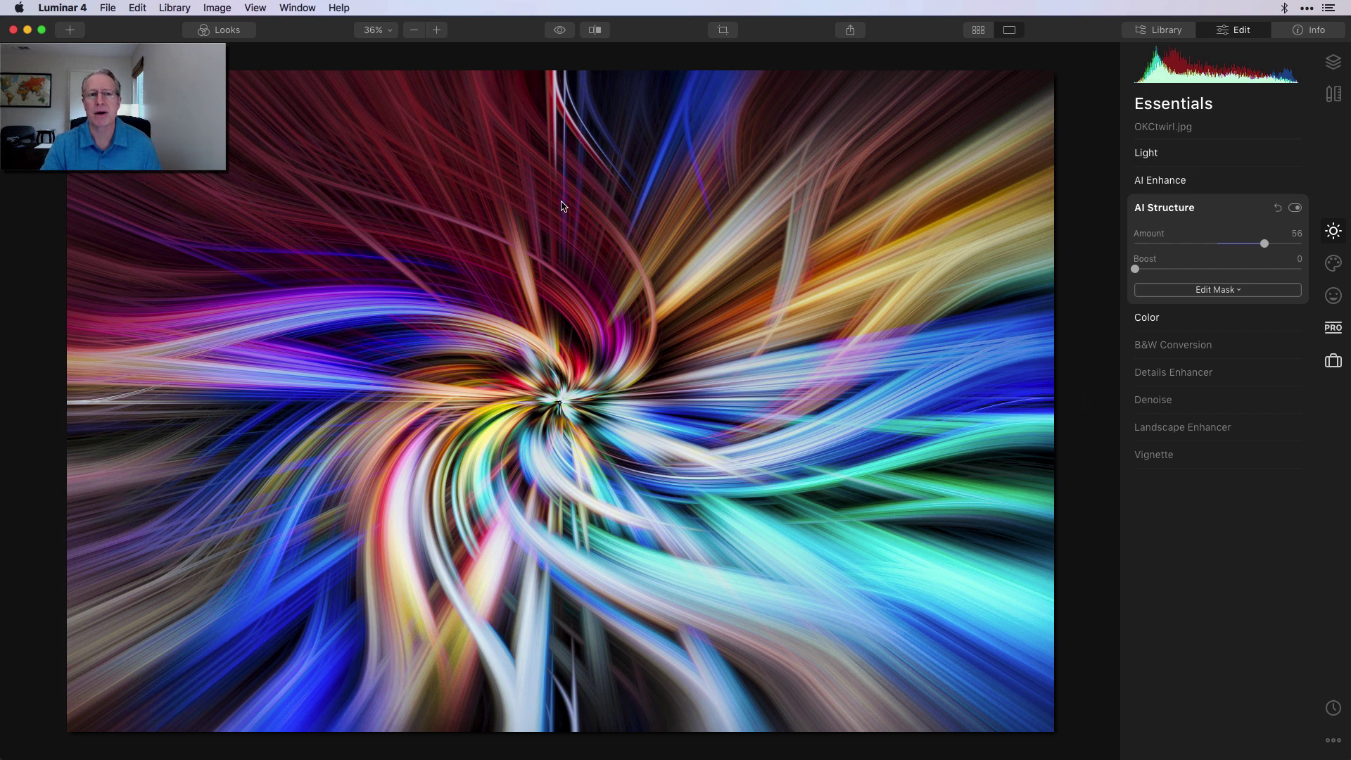
key("\\")
key("\\")
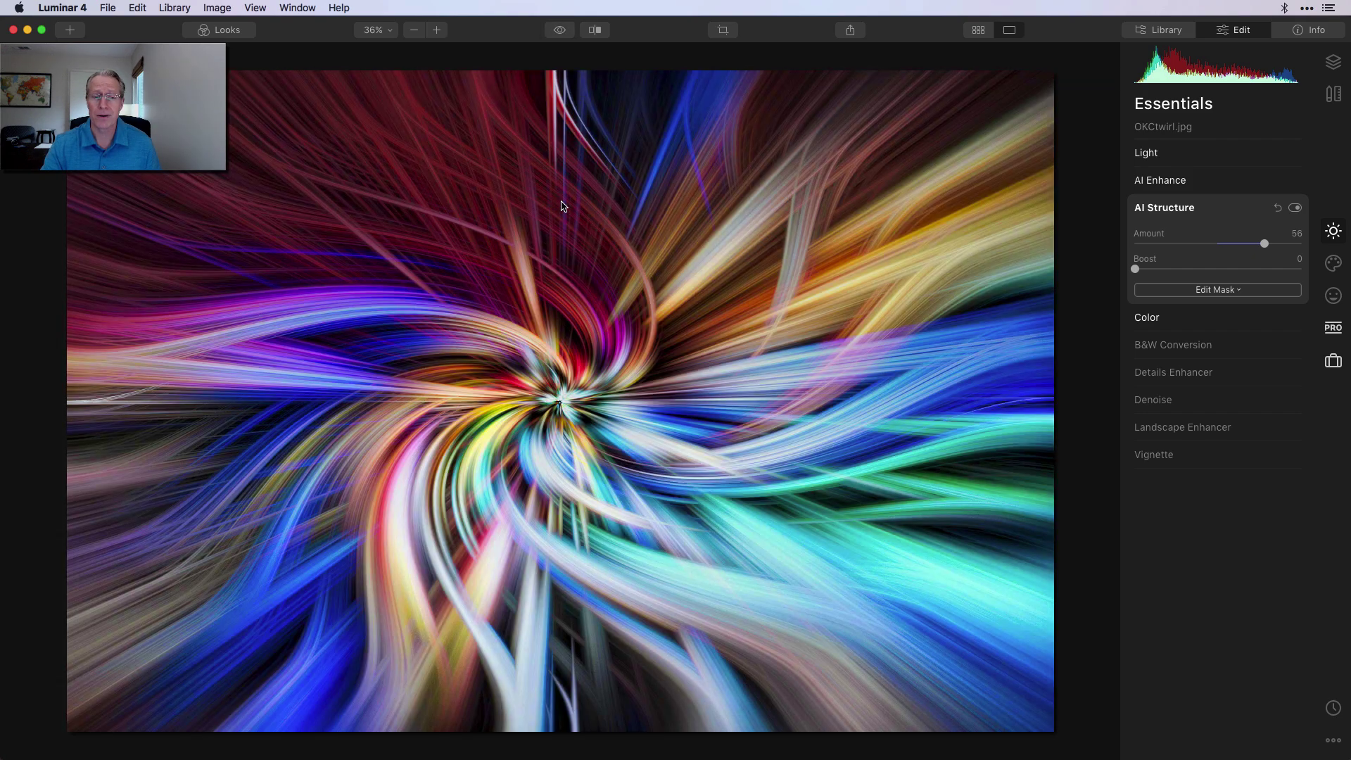